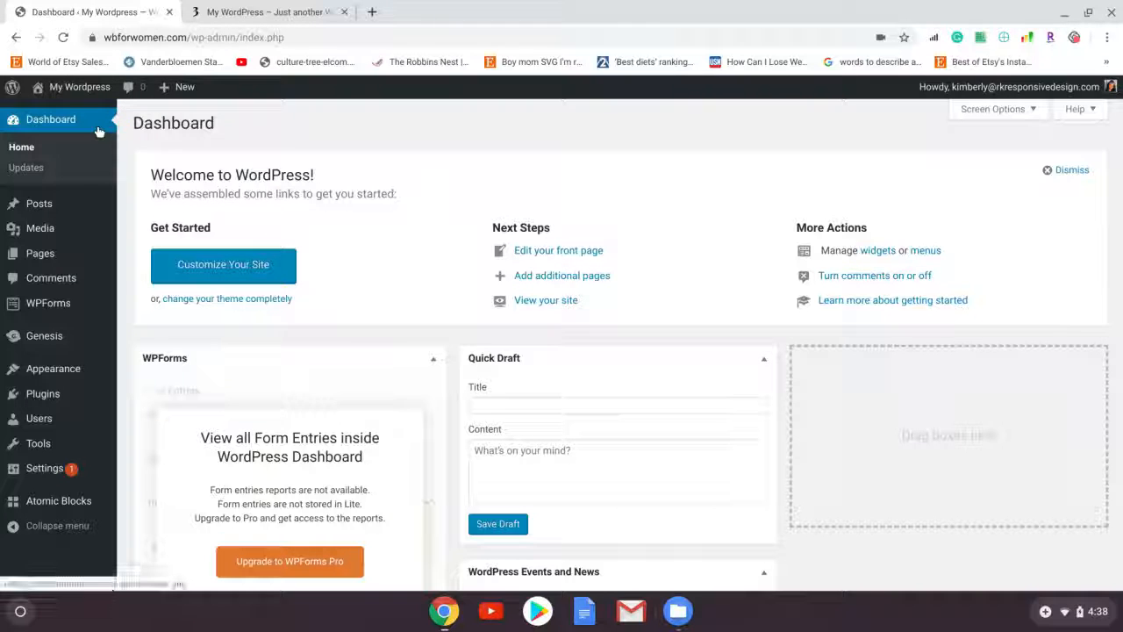
# - Open the Widgets management page and look through the full list of available widgets
pyautogui.moveTo(91, 371)
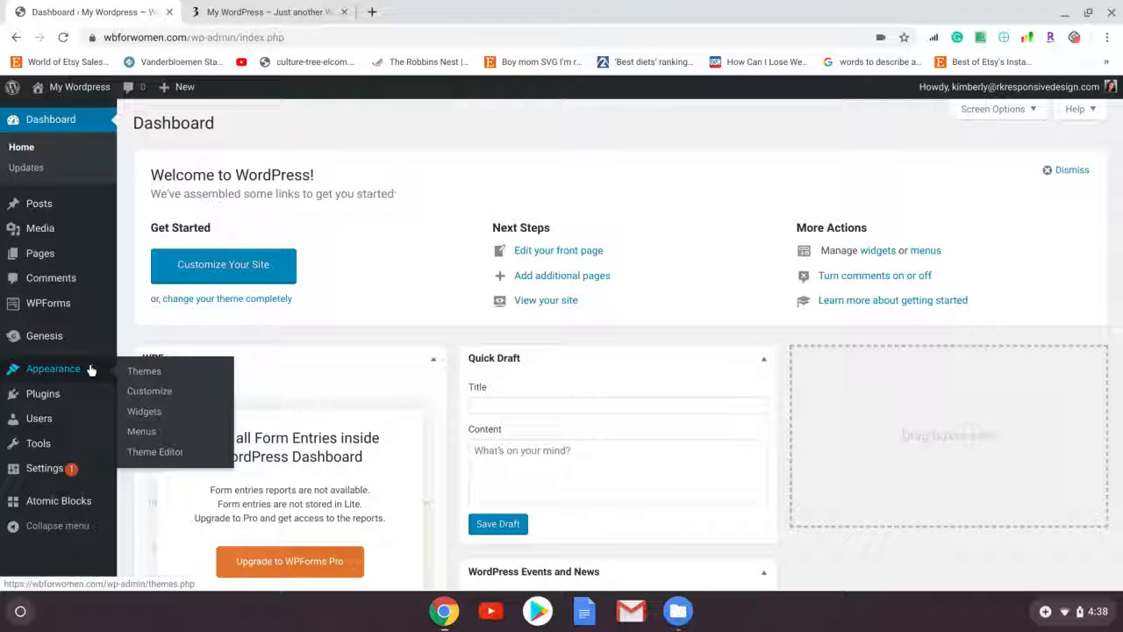
pyautogui.click(144, 412)
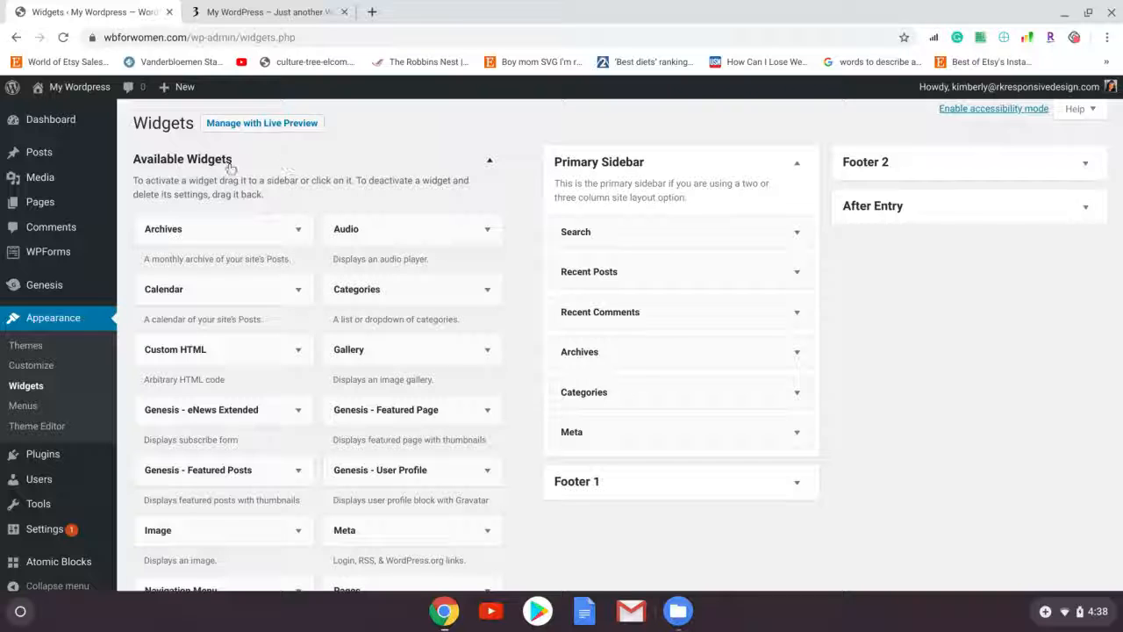
pyautogui.click(430, 161)
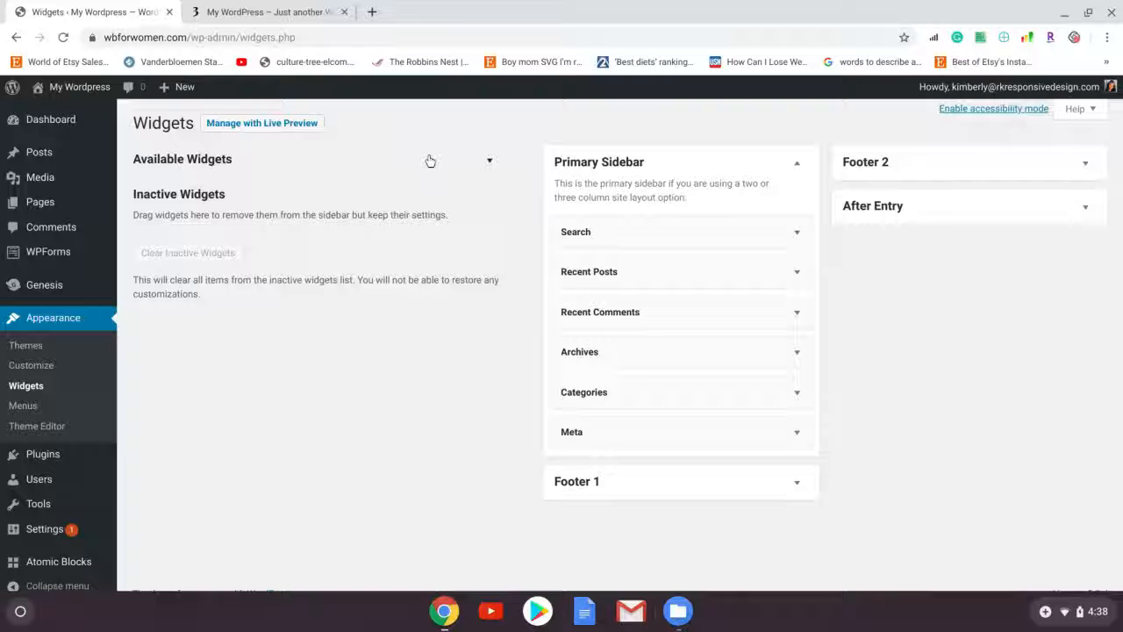
pyautogui.click(489, 161)
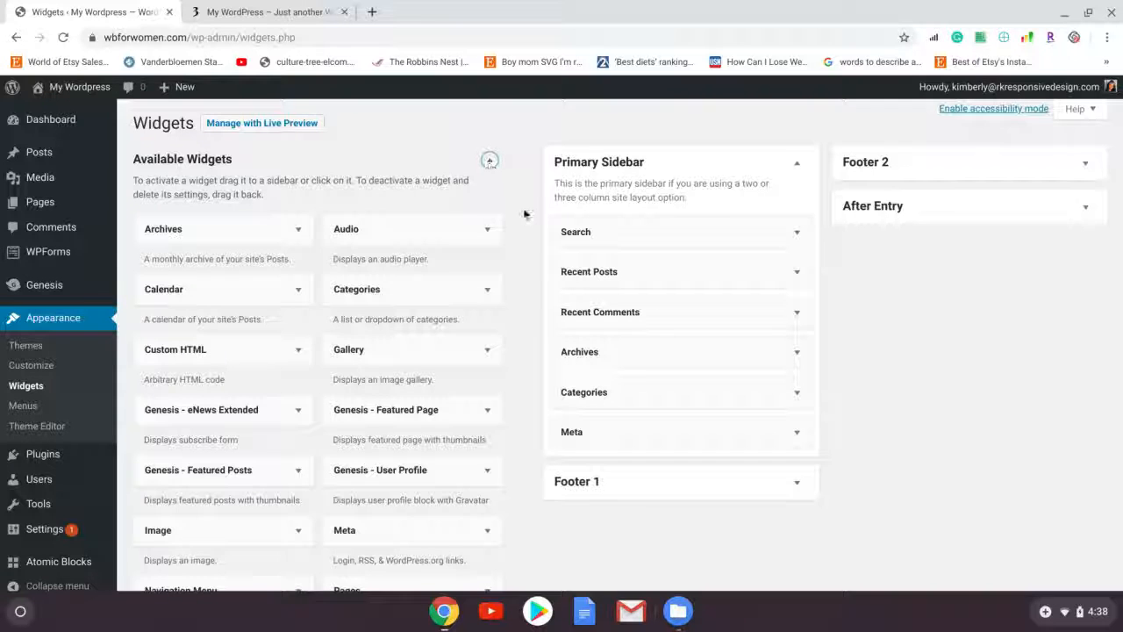
pyautogui.scroll(-3, 521, 208)
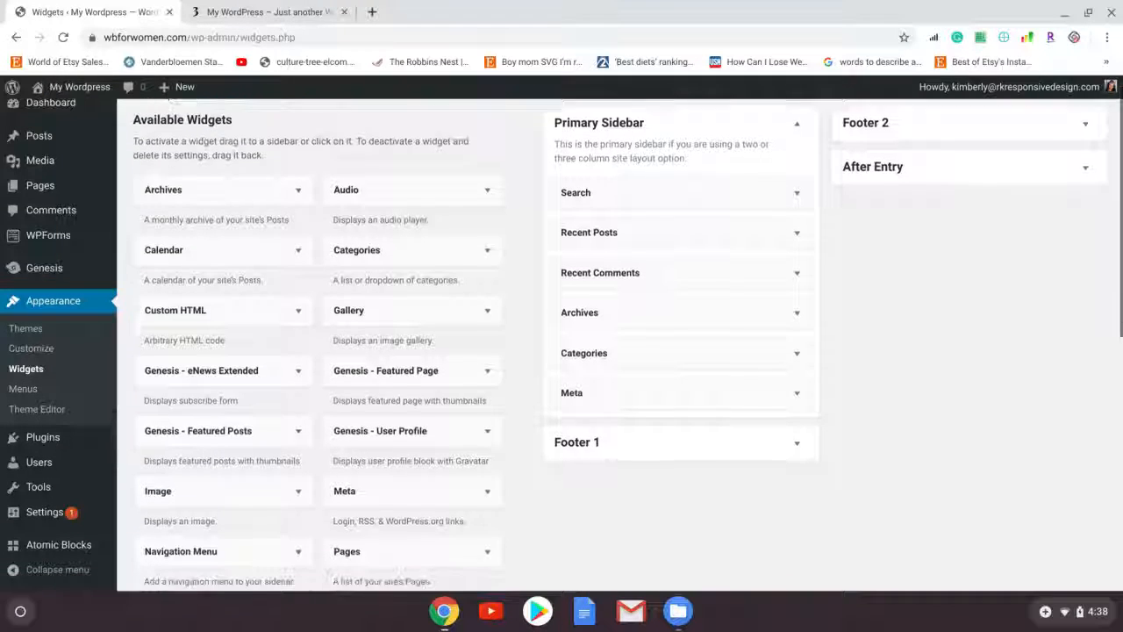
pyautogui.scroll(-5, 619, 344)
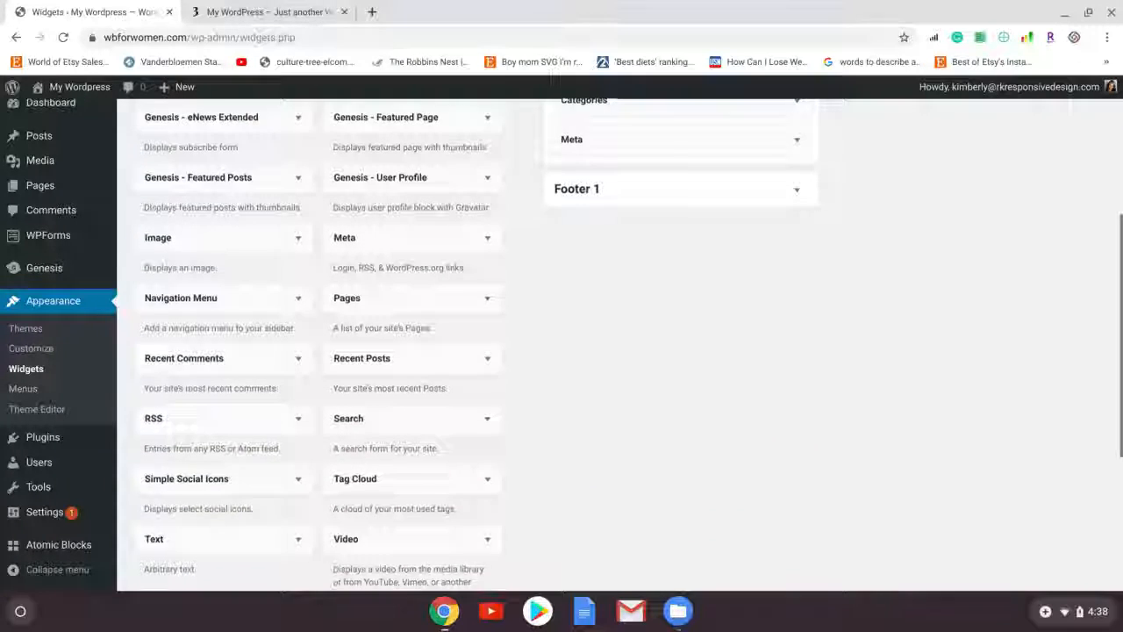
pyautogui.scroll(-1, 620, 344)
pyautogui.scroll(1, 620, 344)
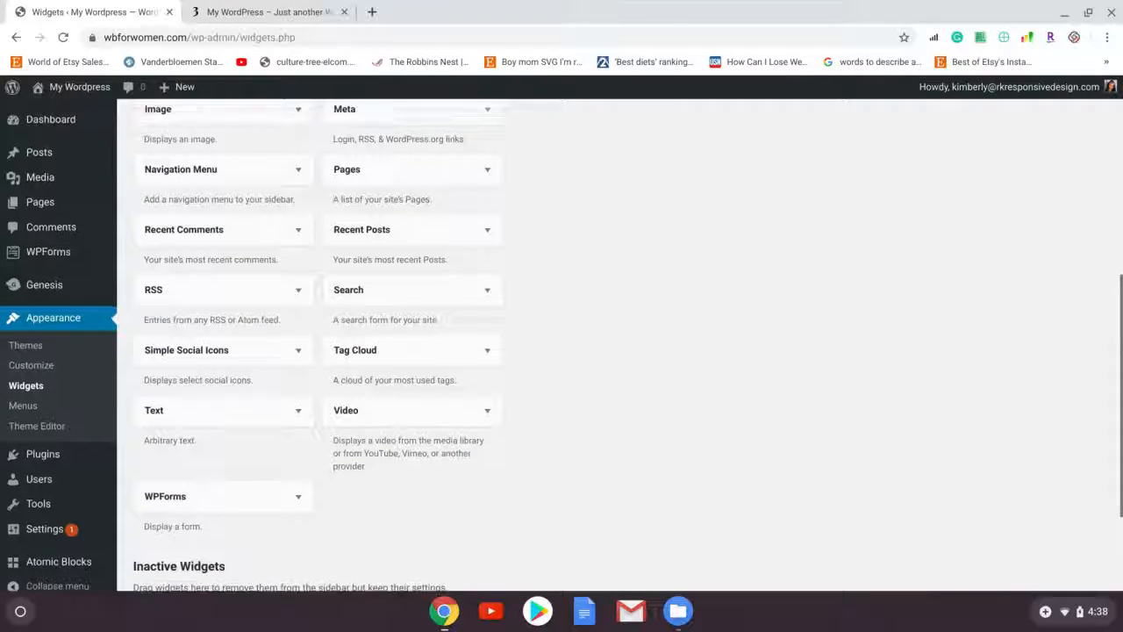
pyautogui.scroll(7, 619, 344)
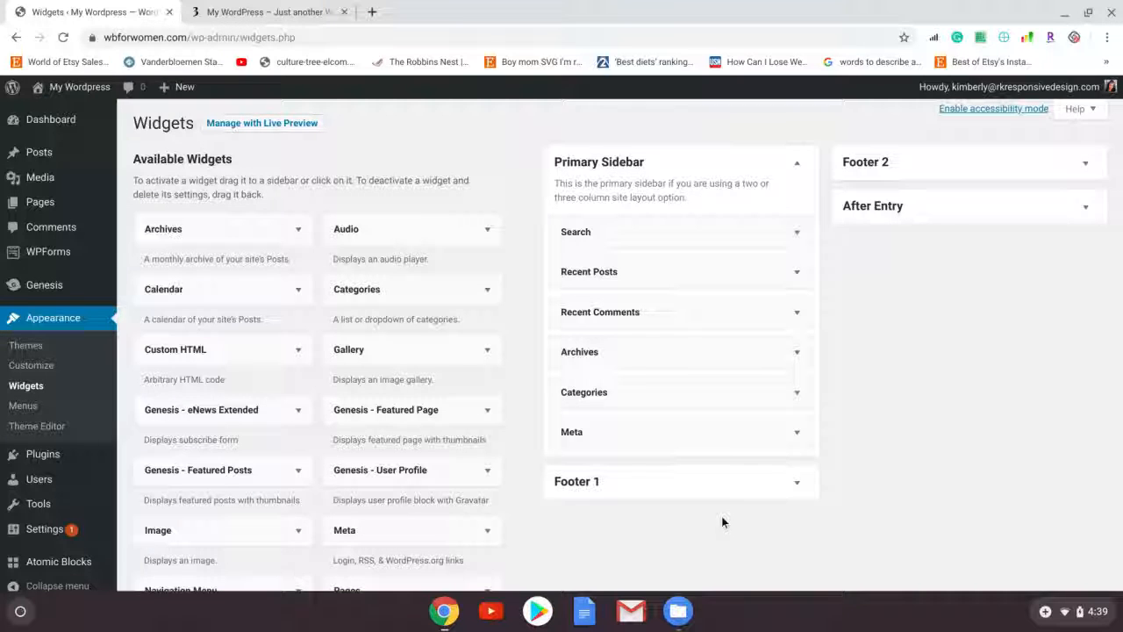
# - Expand the Footer 1, Footer 2 and After Entry widget areas to examine their contents
pyautogui.click(795, 485)
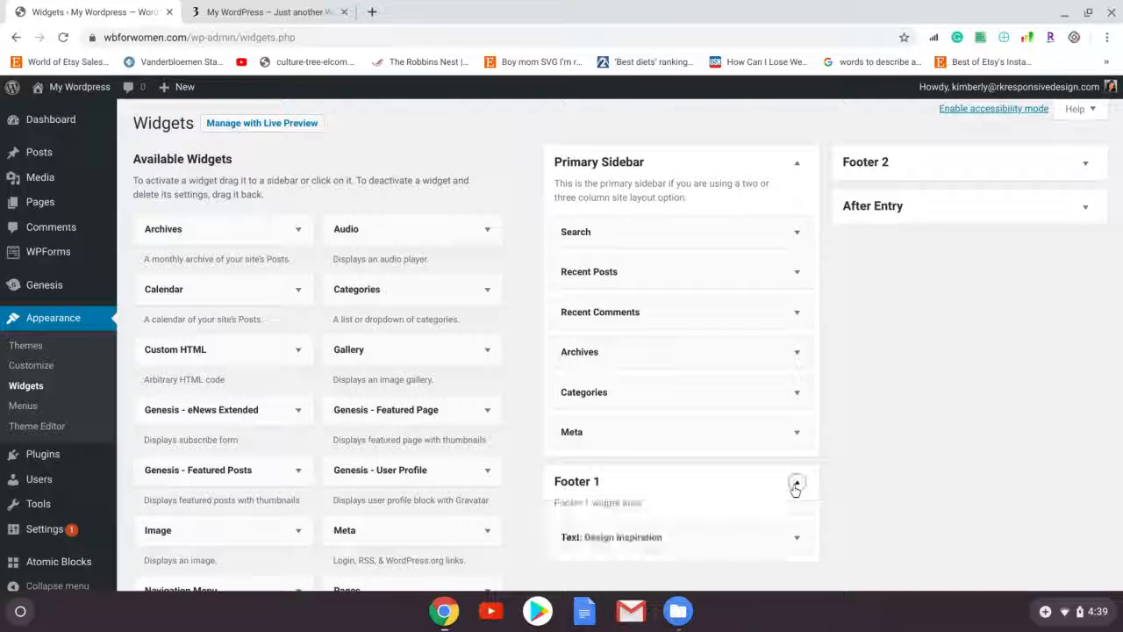
pyautogui.click(1086, 163)
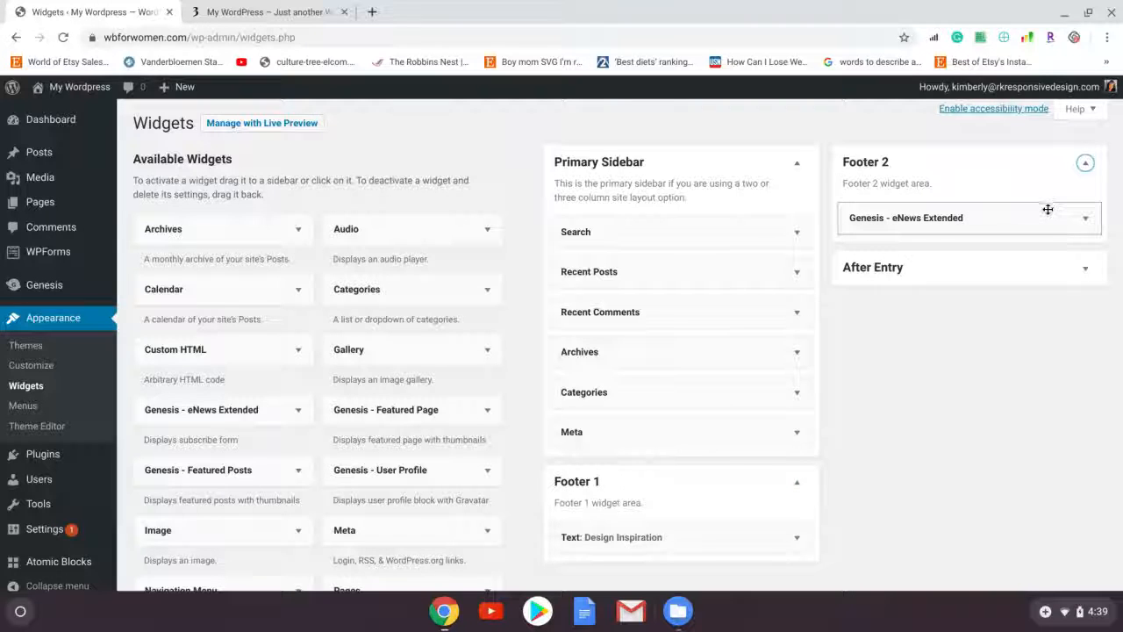
pyautogui.click(1087, 270)
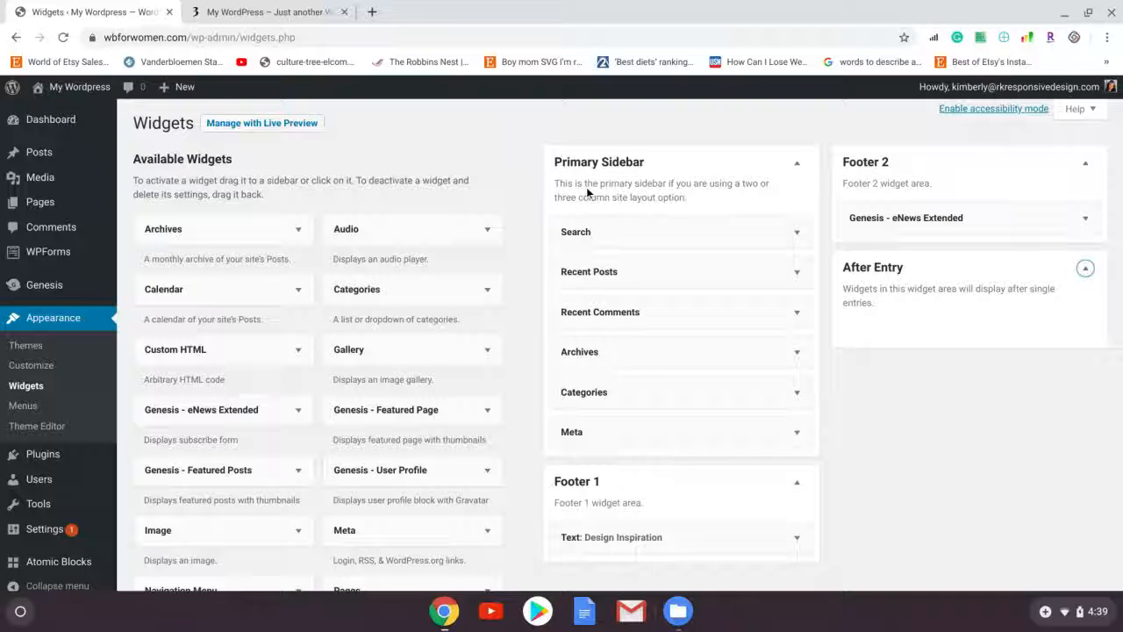
# - In the live site's customizer, set the theme's site layout to Content, Primary Sidebar and publish the change
pyautogui.click(274, 16)
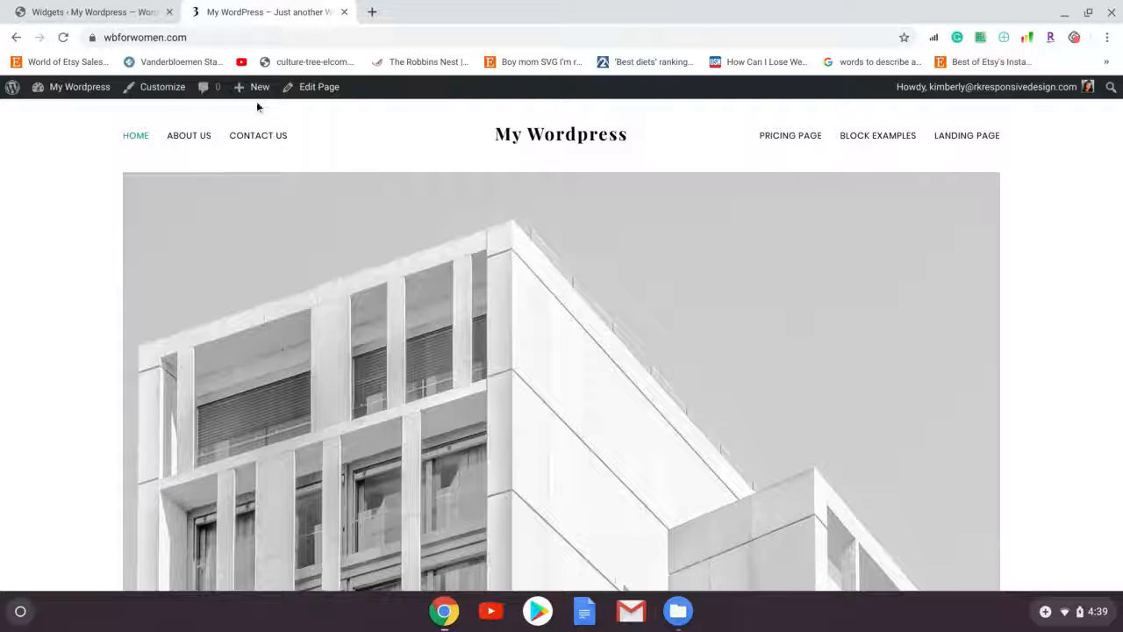
pyautogui.click(159, 89)
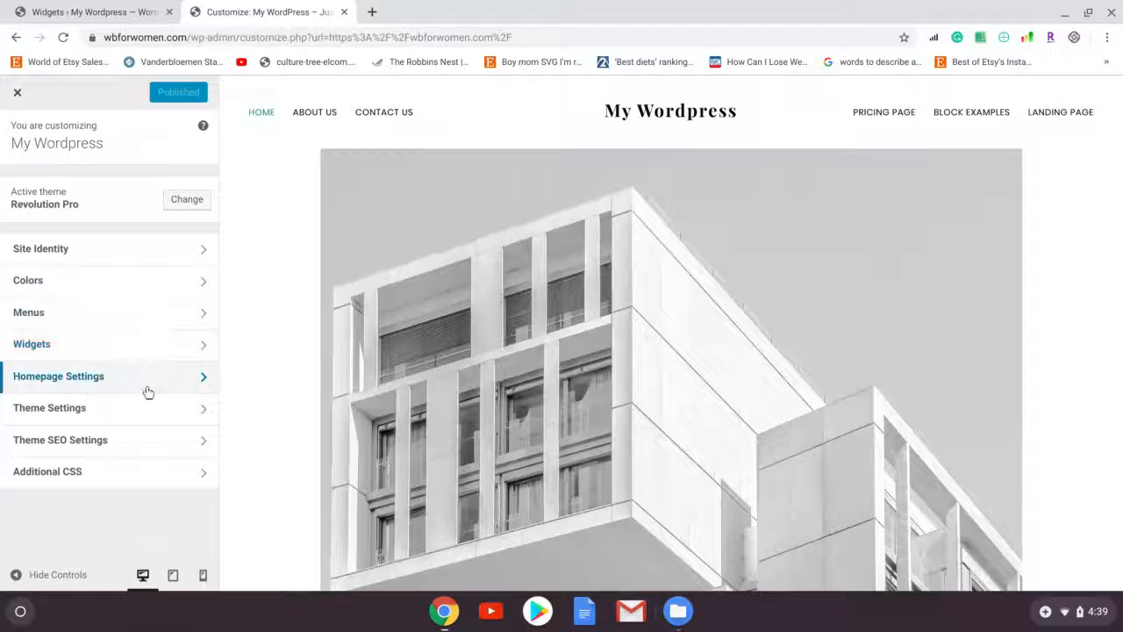
pyautogui.click(158, 412)
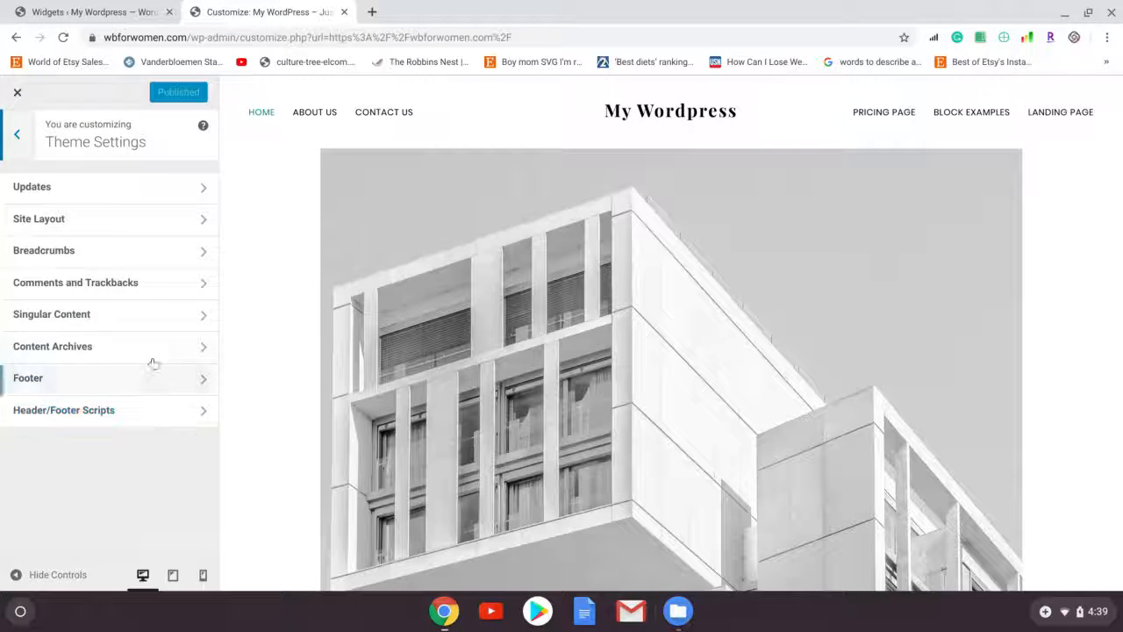
pyautogui.click(156, 221)
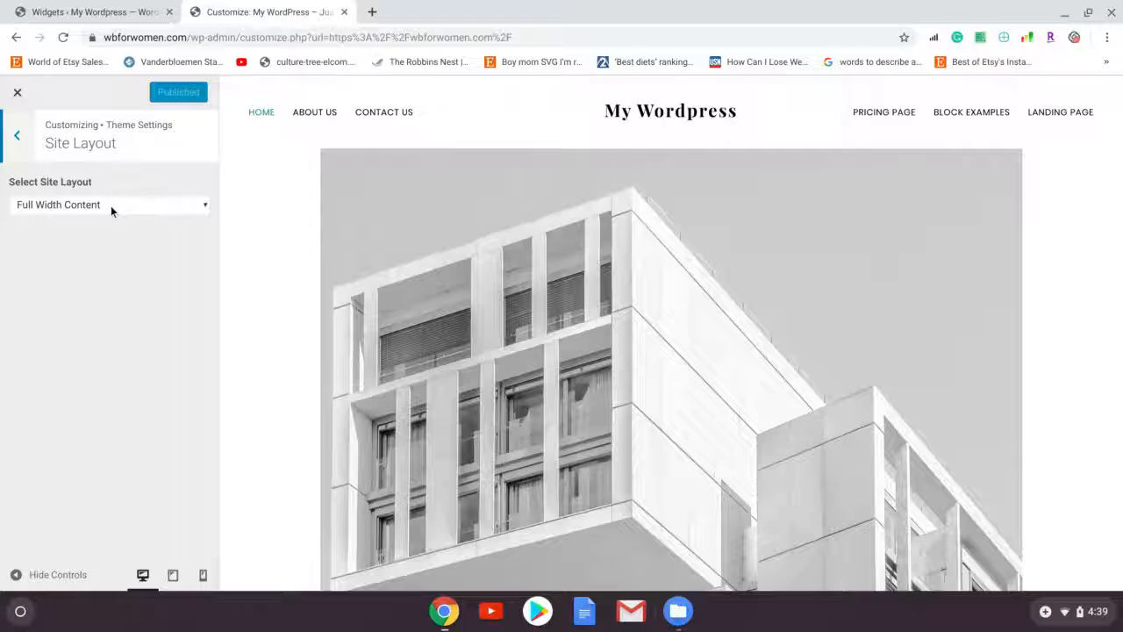
pyautogui.click(203, 208)
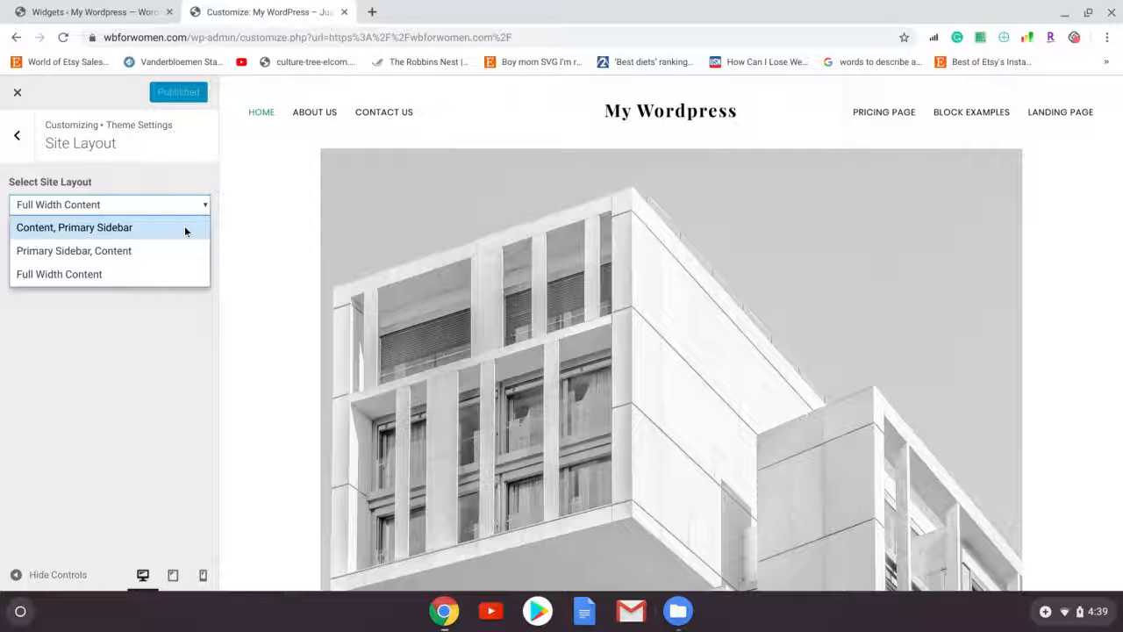
pyautogui.click(184, 228)
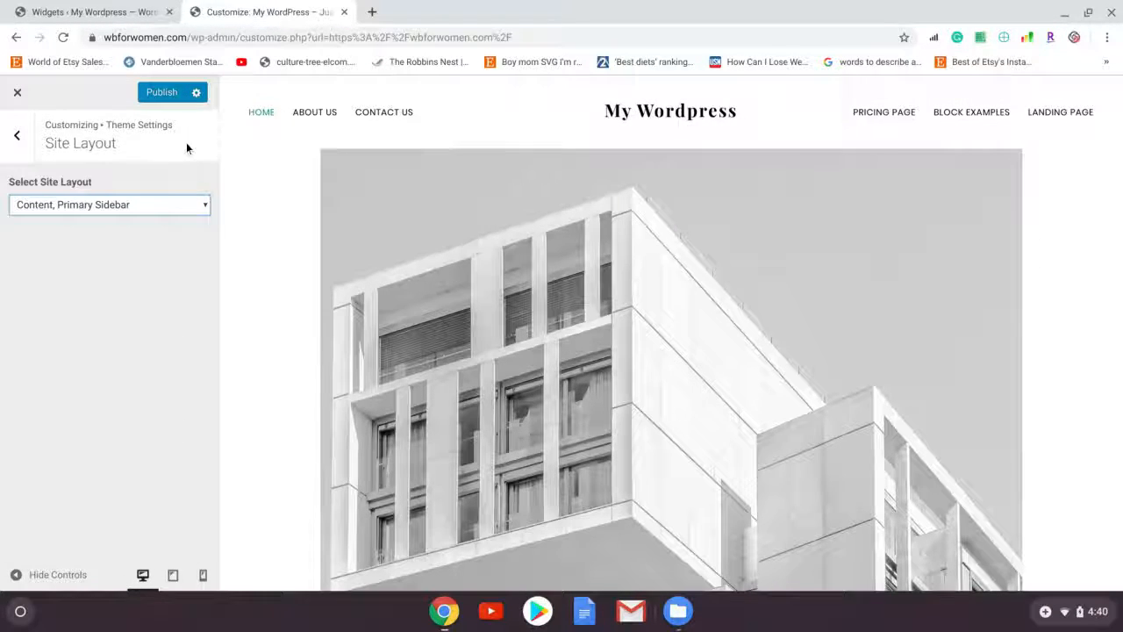
pyautogui.click(174, 92)
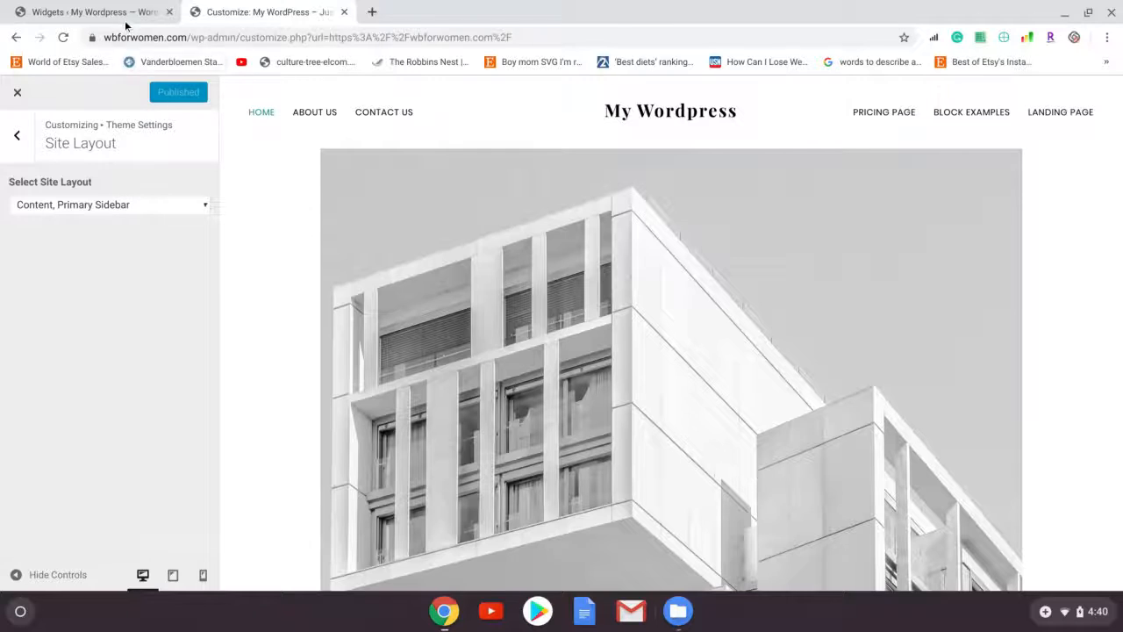
# - Return to the admin tab and view the published "Hello world!" post from the list of all posts
pyautogui.click(121, 13)
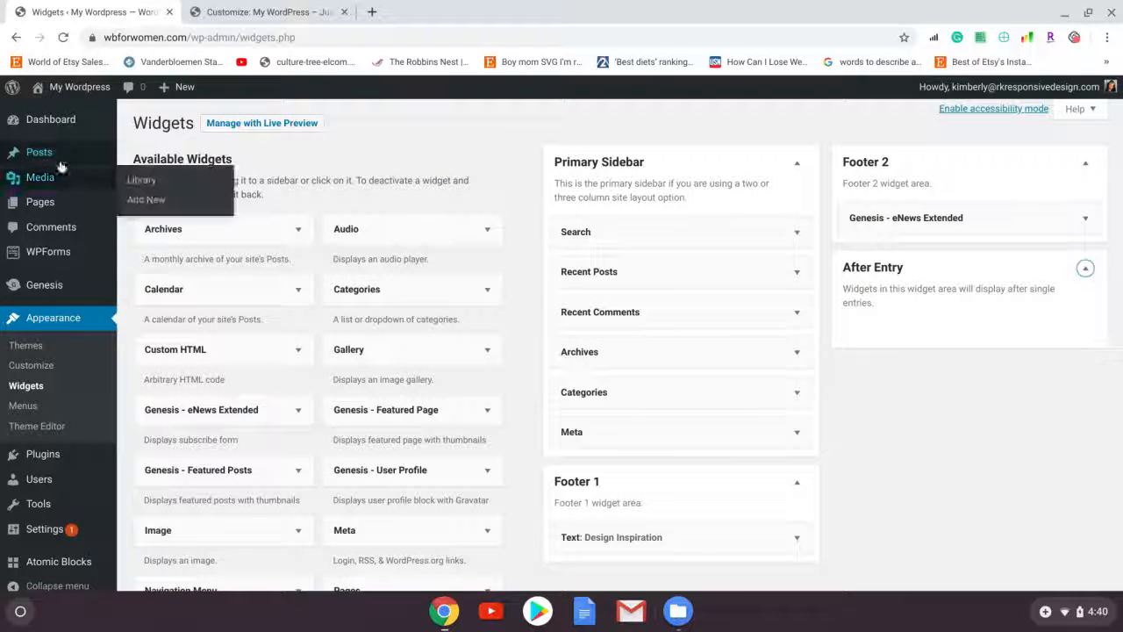
pyautogui.moveTo(35, 153)
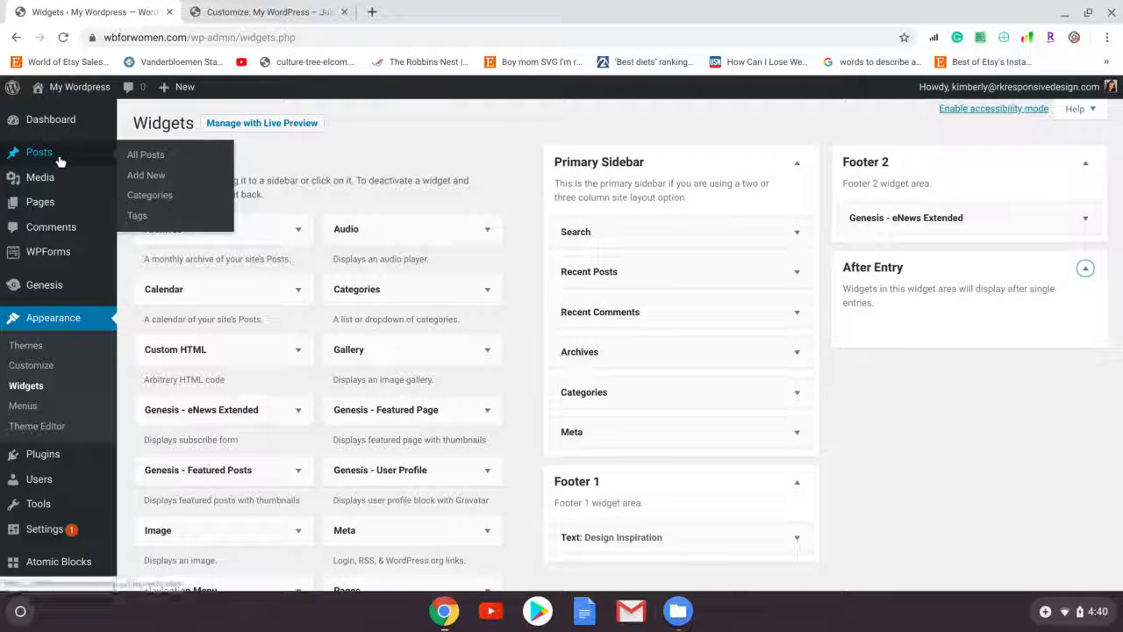
pyautogui.click(137, 156)
pyautogui.moveTo(172, 230)
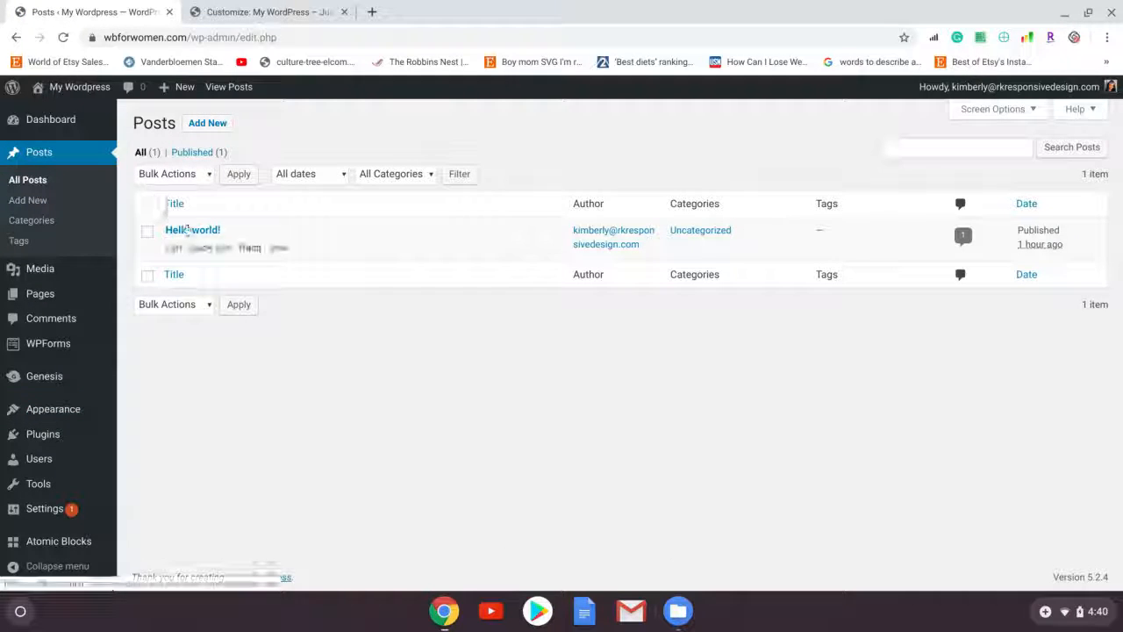
pyautogui.click(278, 248)
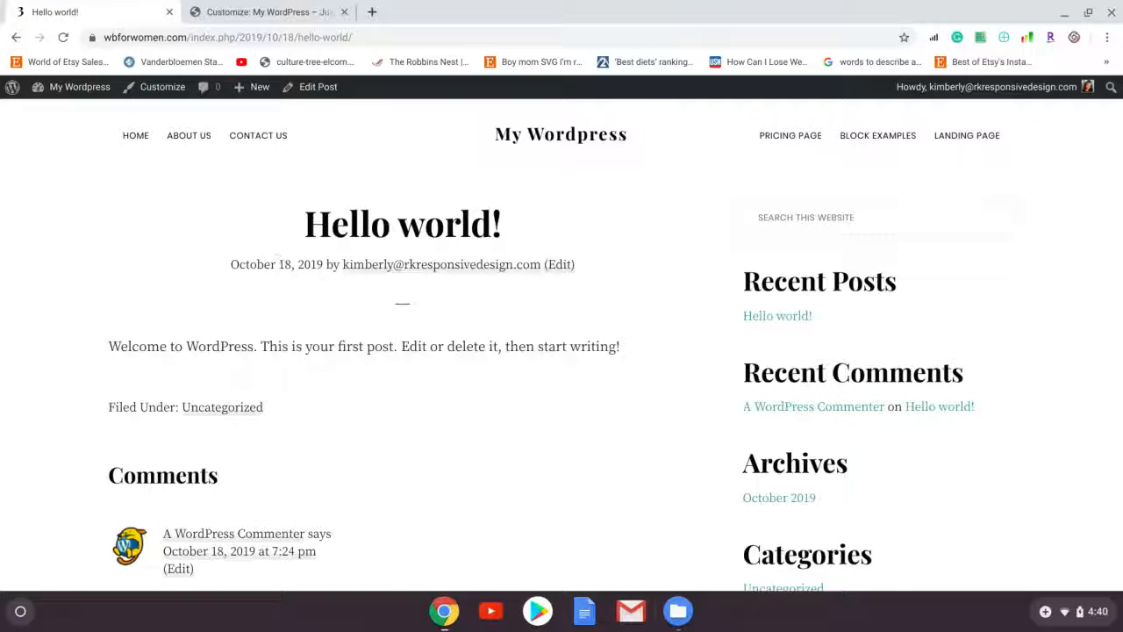
# - Copy the "Hello world!" post's address and load it in the second browser tab in place of the customizer
pyautogui.click(361, 39)
pyautogui.hotkey('ctrl', 'c')
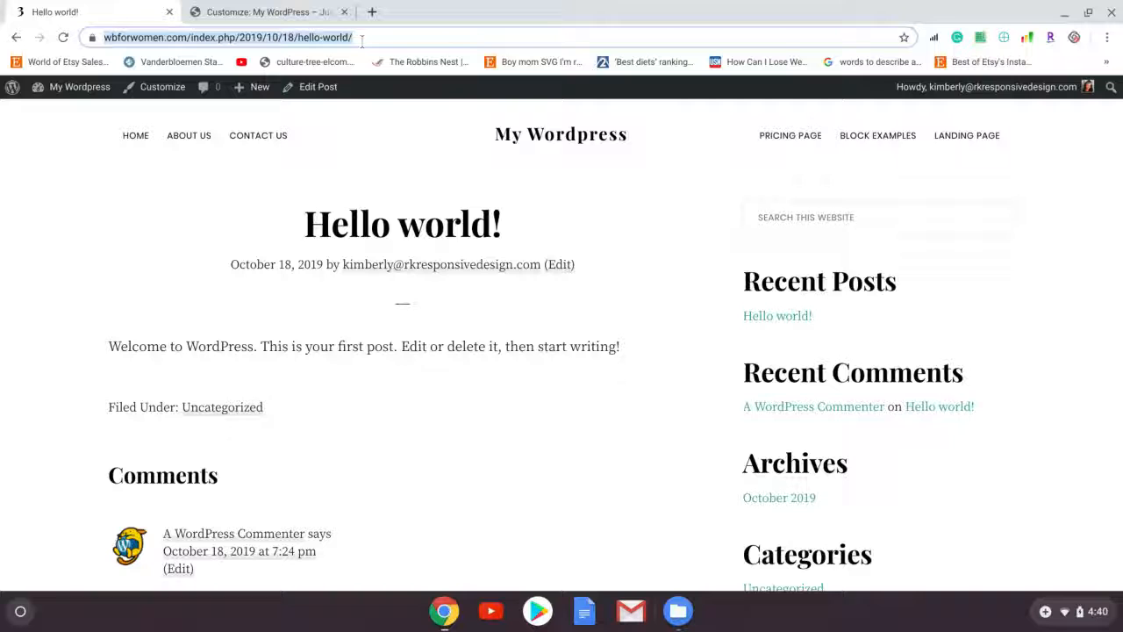
pyautogui.click(314, 13)
pyautogui.click(316, 37)
pyautogui.hotkey('ctrl', 'v')
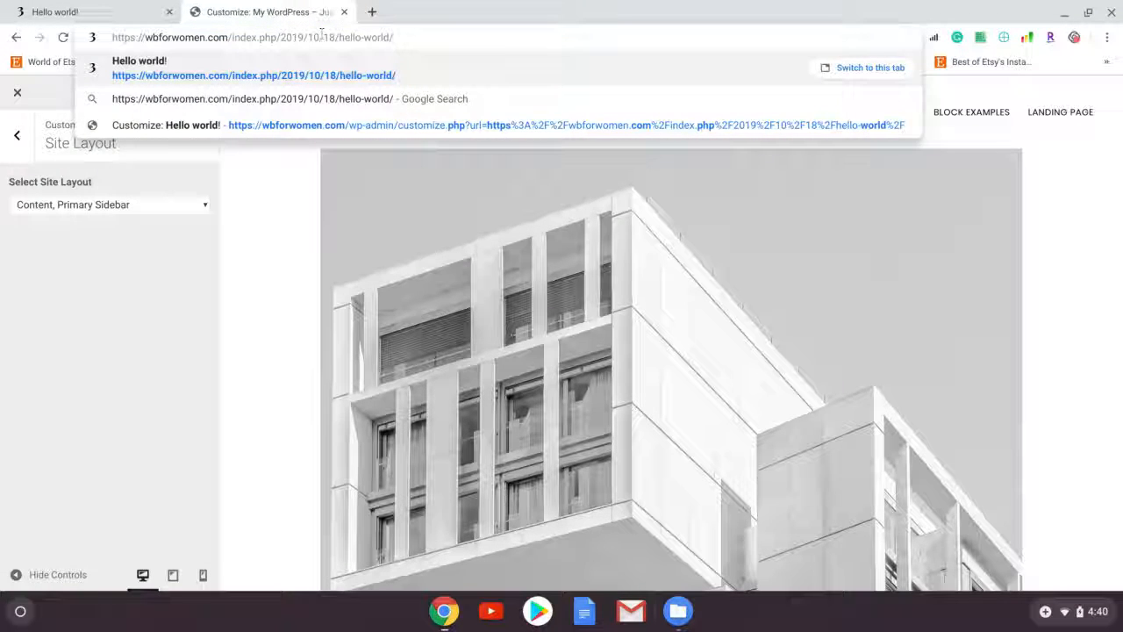
pyautogui.press('Return')
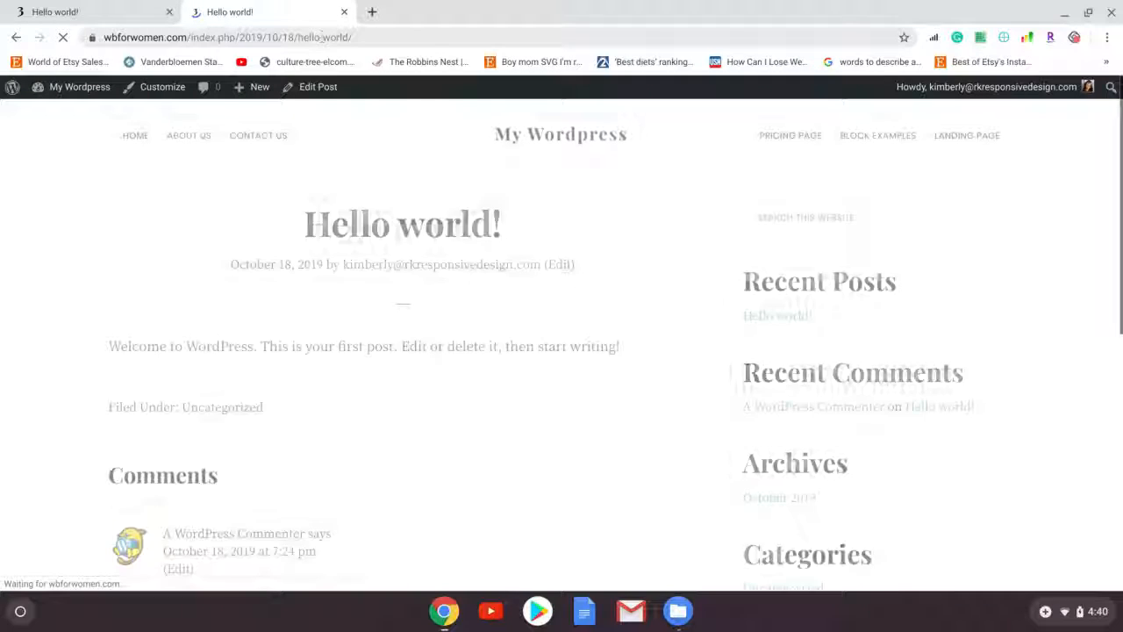
# - Go back to the admin area in the first browser tab and reopen the Widgets management page
pyautogui.click(49, 12)
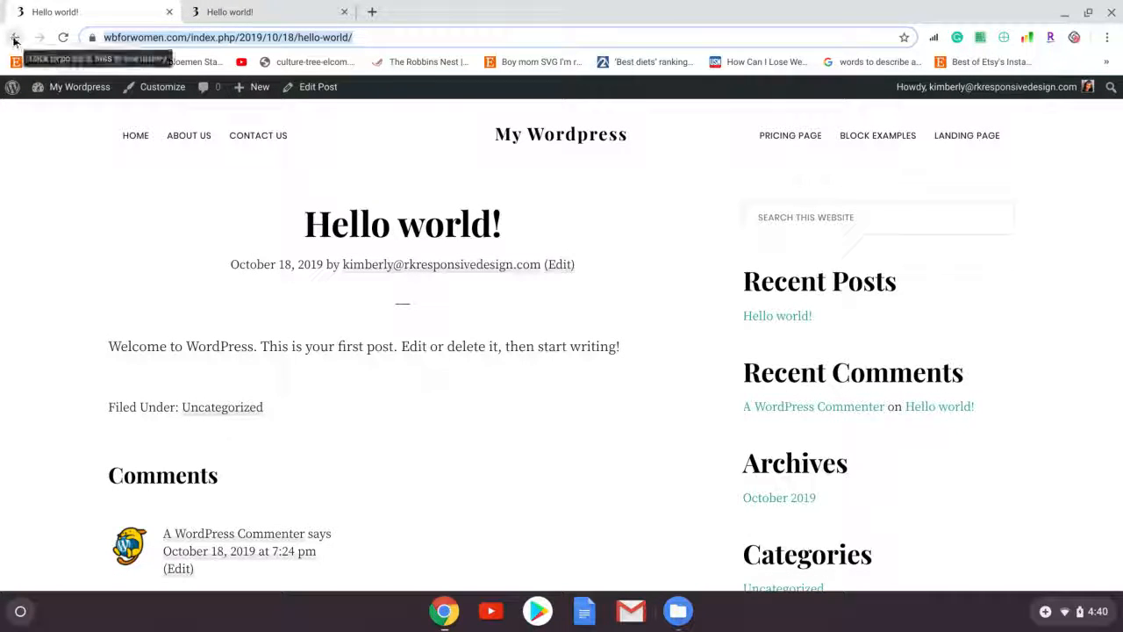
pyautogui.click(15, 39)
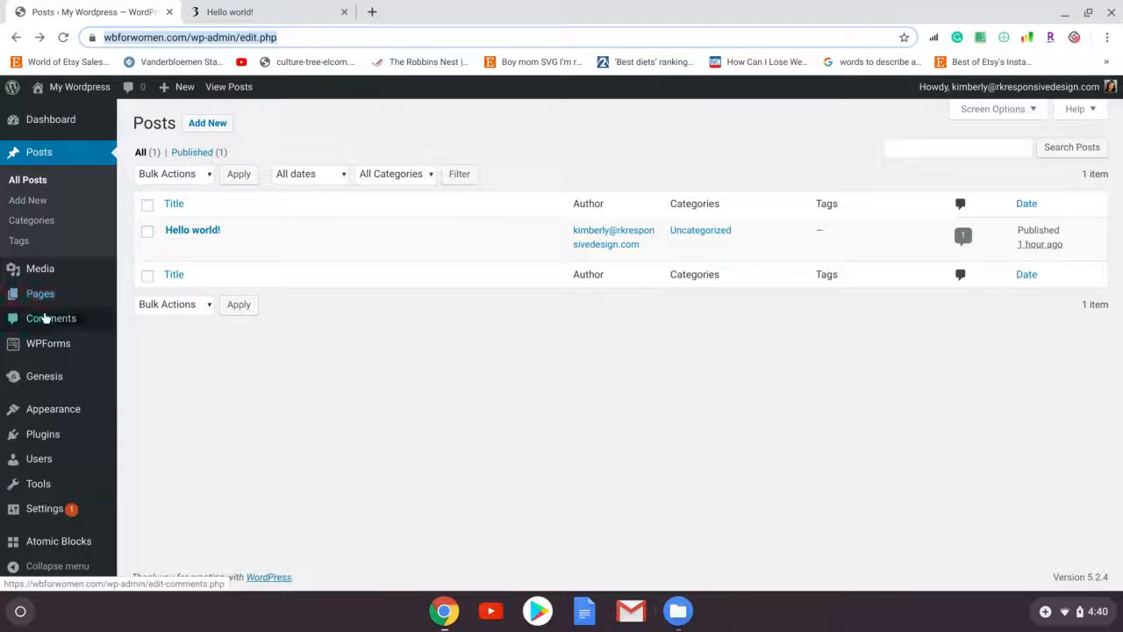
pyautogui.moveTo(79, 421)
pyautogui.click(146, 453)
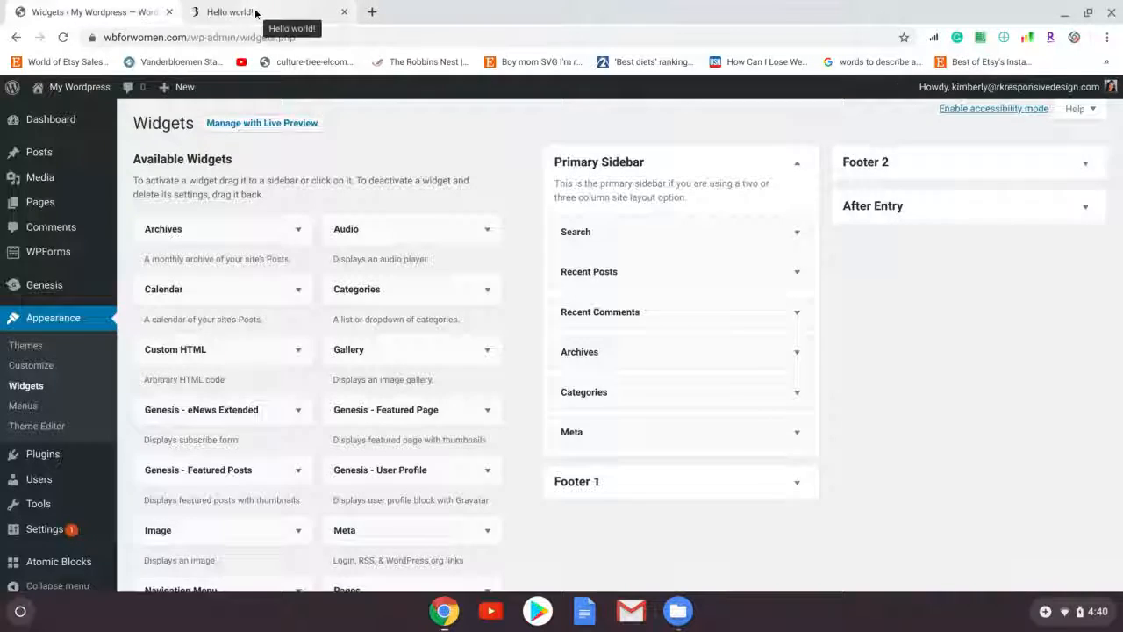
# - Examine the sidebar widgets shown beside the "Hello world!" post on the live site
pyautogui.click(255, 12)
pyautogui.scroll(-1, 846, 327)
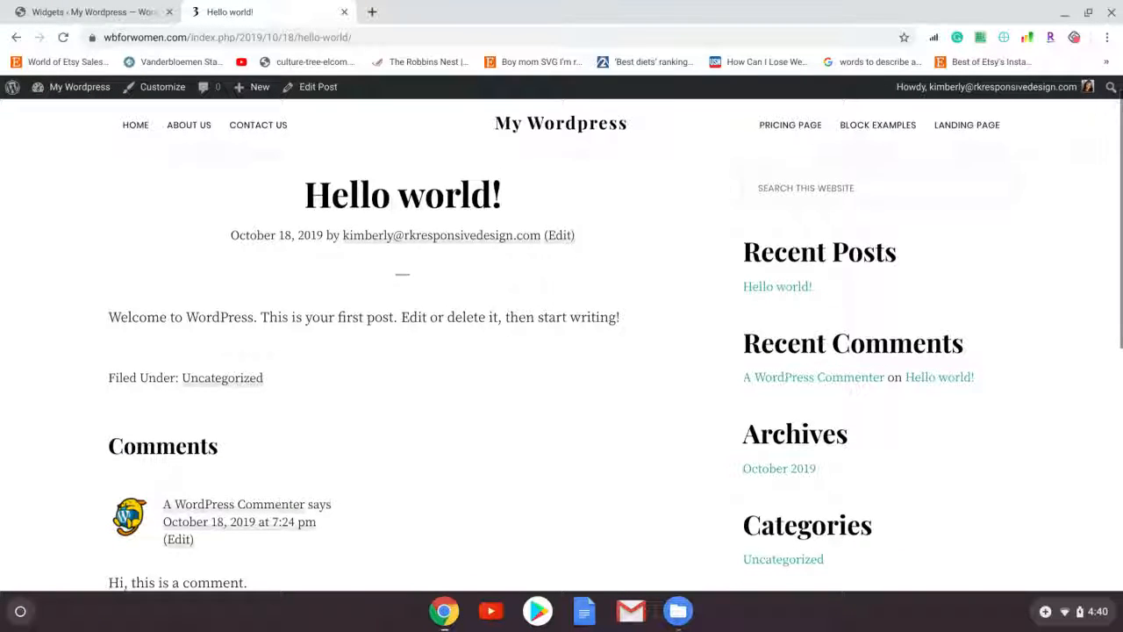
pyautogui.scroll(1, 846, 328)
pyautogui.scroll(-2, 850, 324)
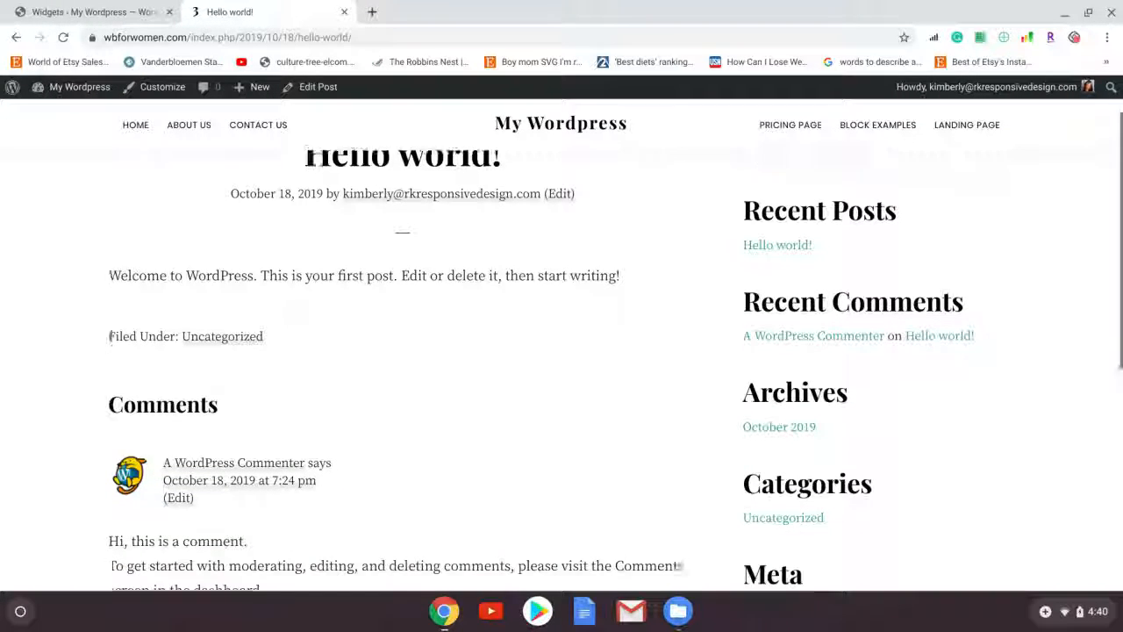
pyautogui.scroll(-3, 848, 352)
pyautogui.scroll(4, 823, 344)
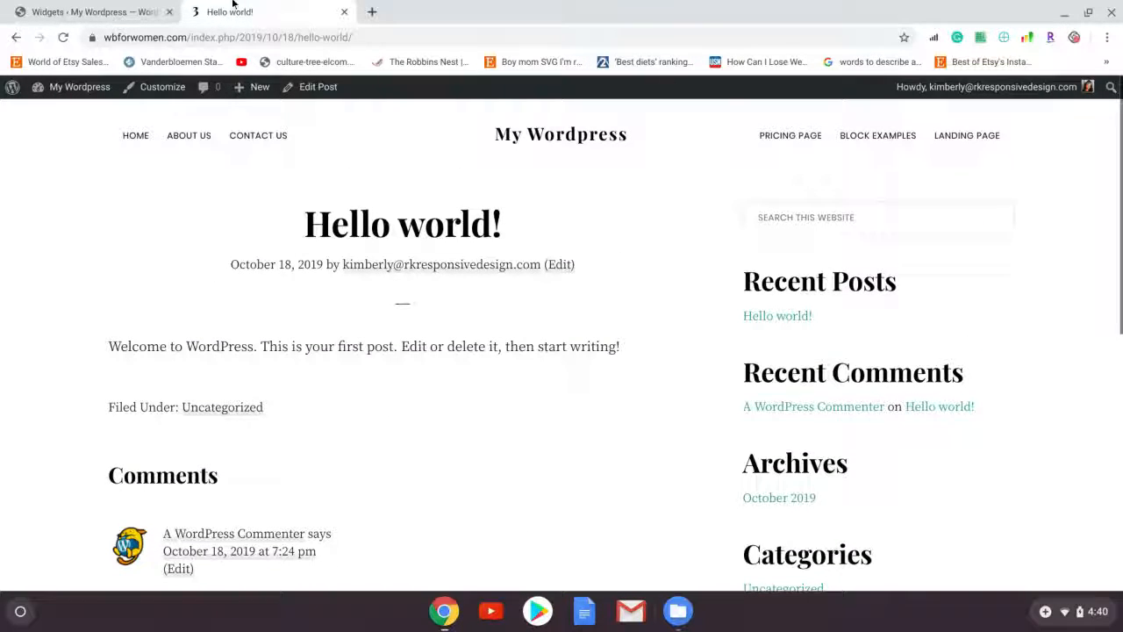
# - Open the Design Inspiration text widget in the Footer 1 area and compare it with the footer of the live "Hello world!" post
pyautogui.click(95, 13)
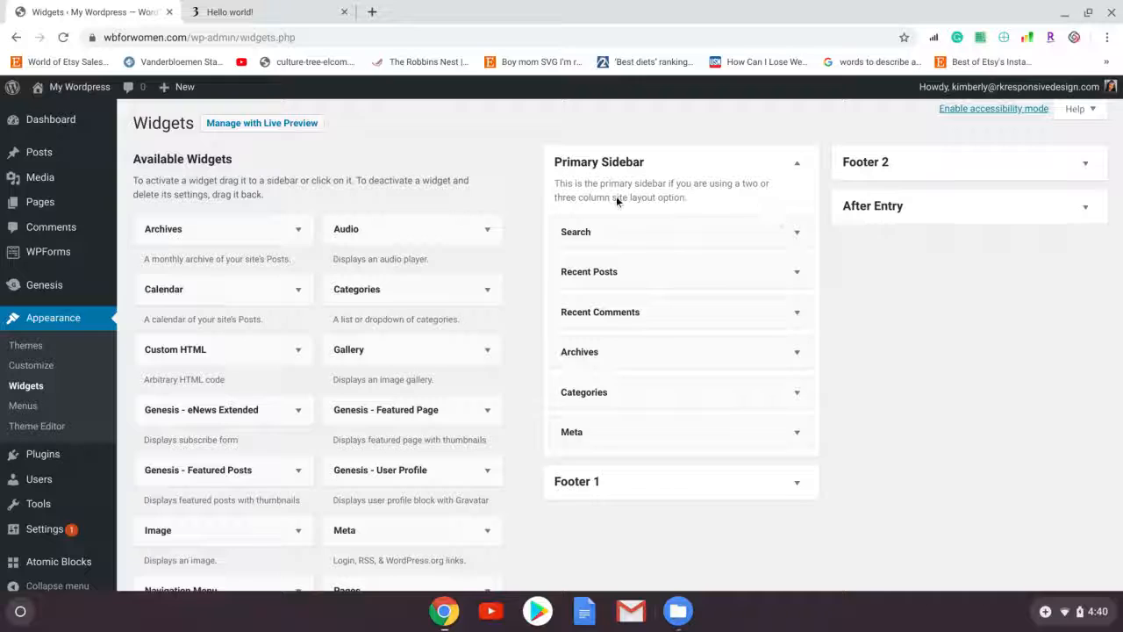
pyautogui.click(797, 482)
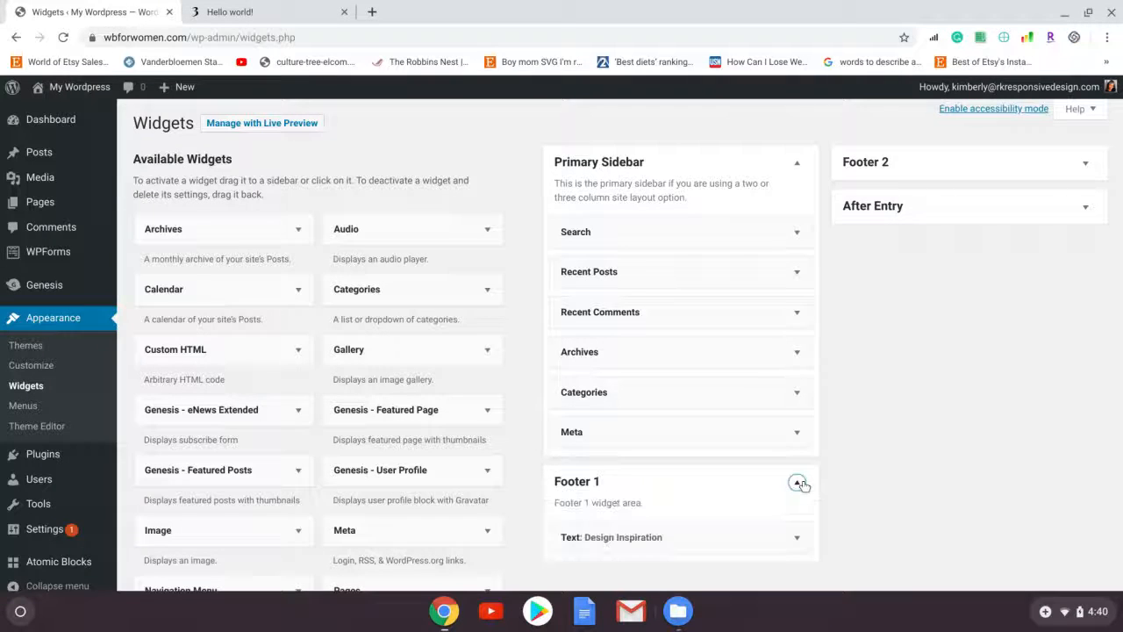
pyautogui.click(798, 538)
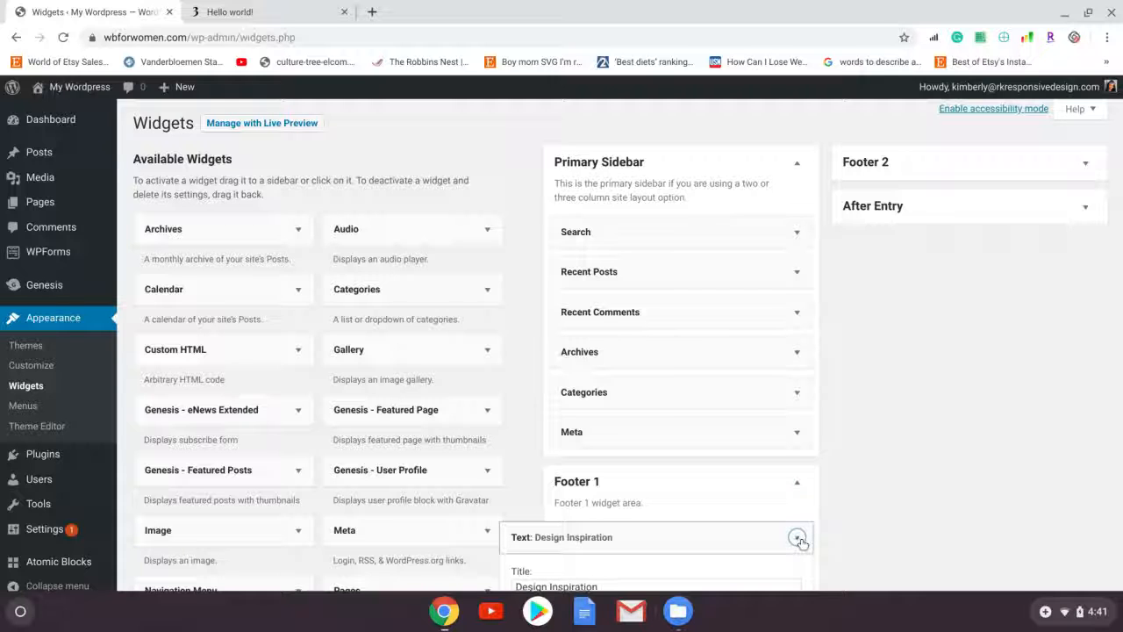
pyautogui.scroll(-2, 965, 489)
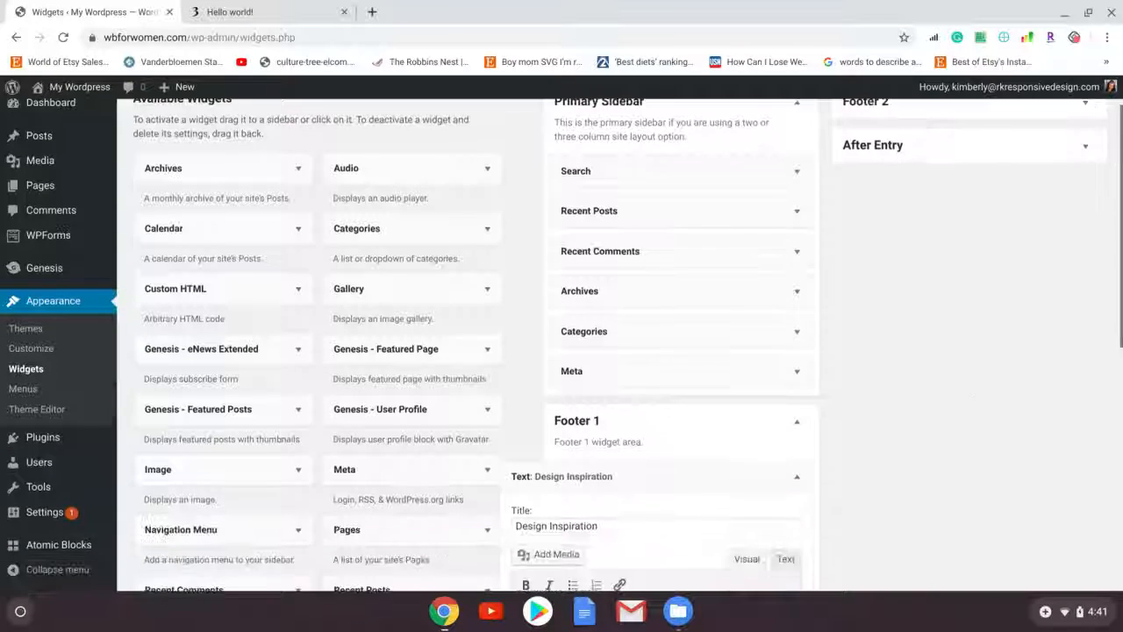
pyautogui.click(294, 13)
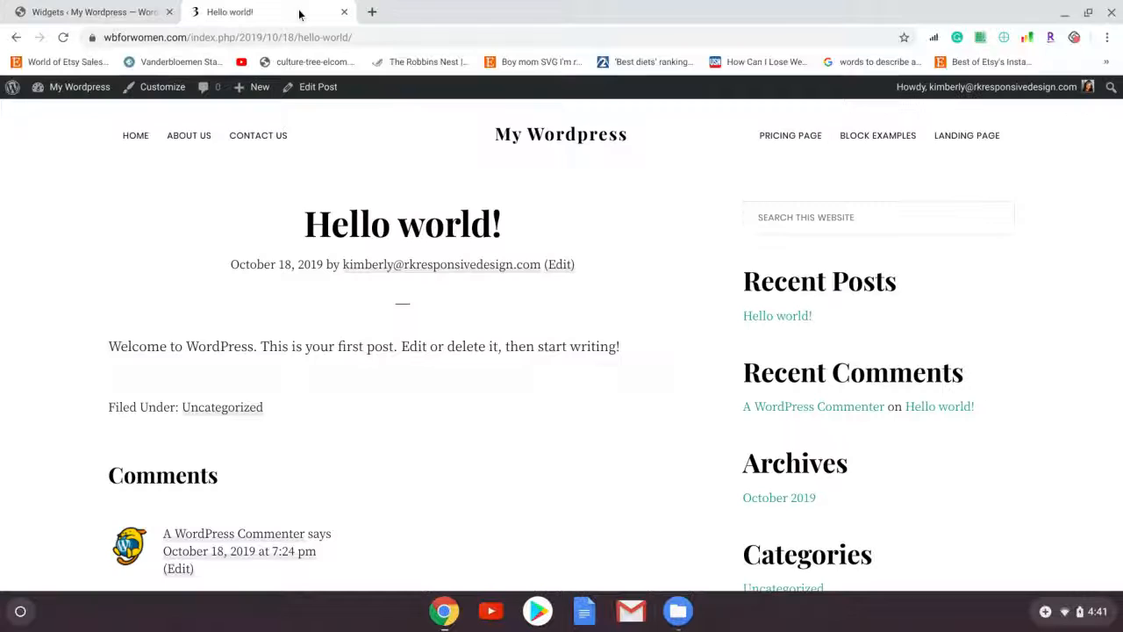
pyautogui.scroll(-10, 40, 203)
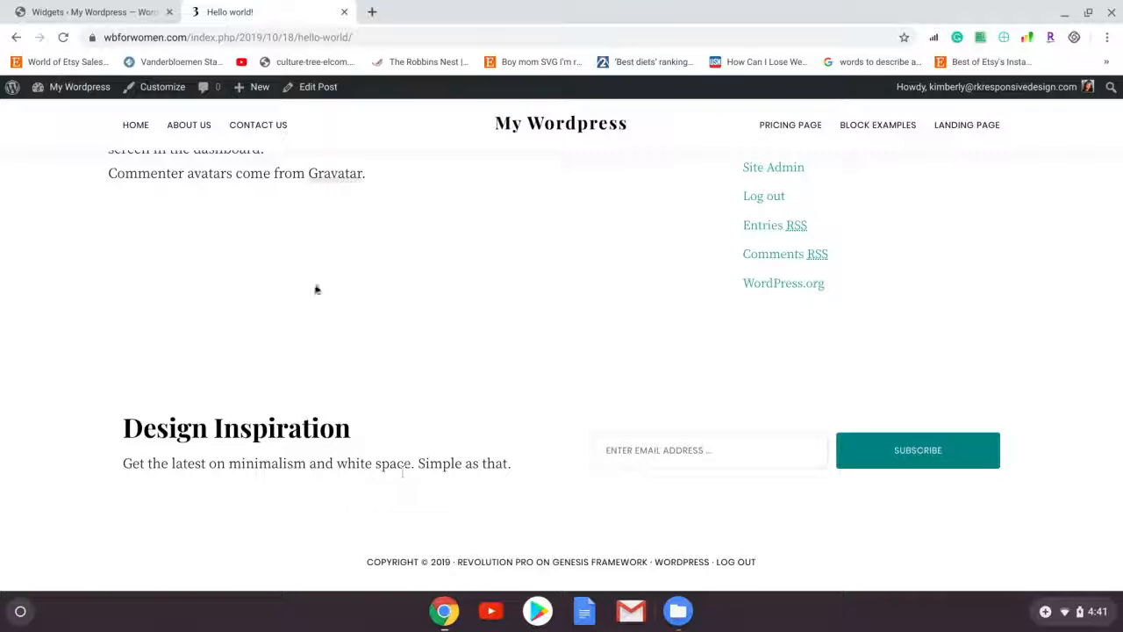
# - On the Widgets page, copy the title of the Design Inspiration text widget and delete that widget from Footer 1
pyautogui.click(103, 14)
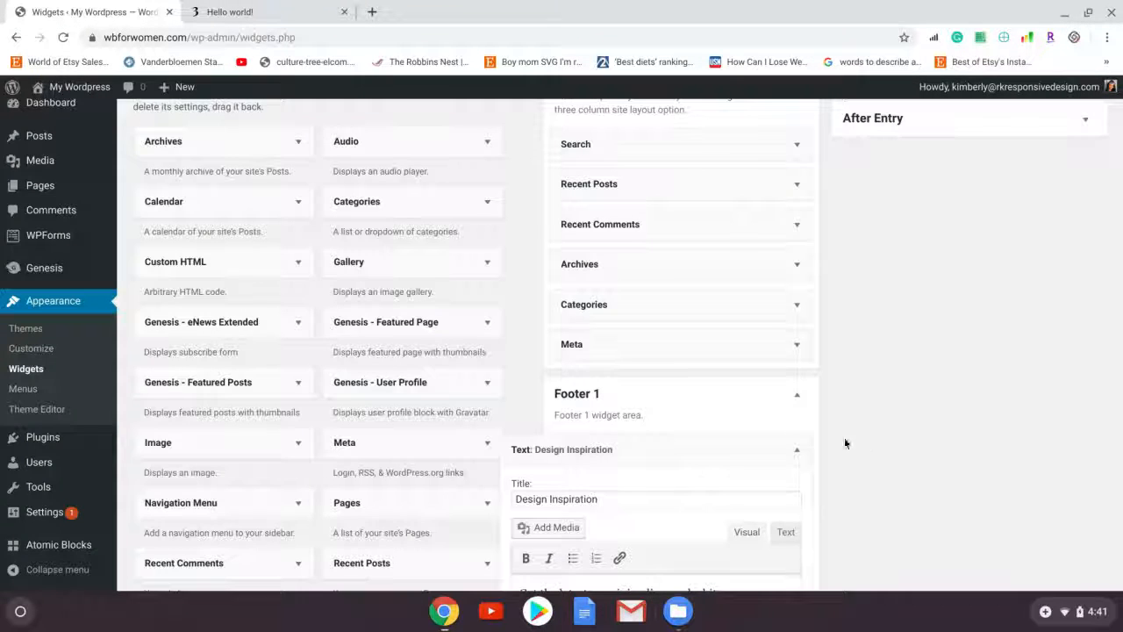
pyautogui.scroll(-3, 925, 439)
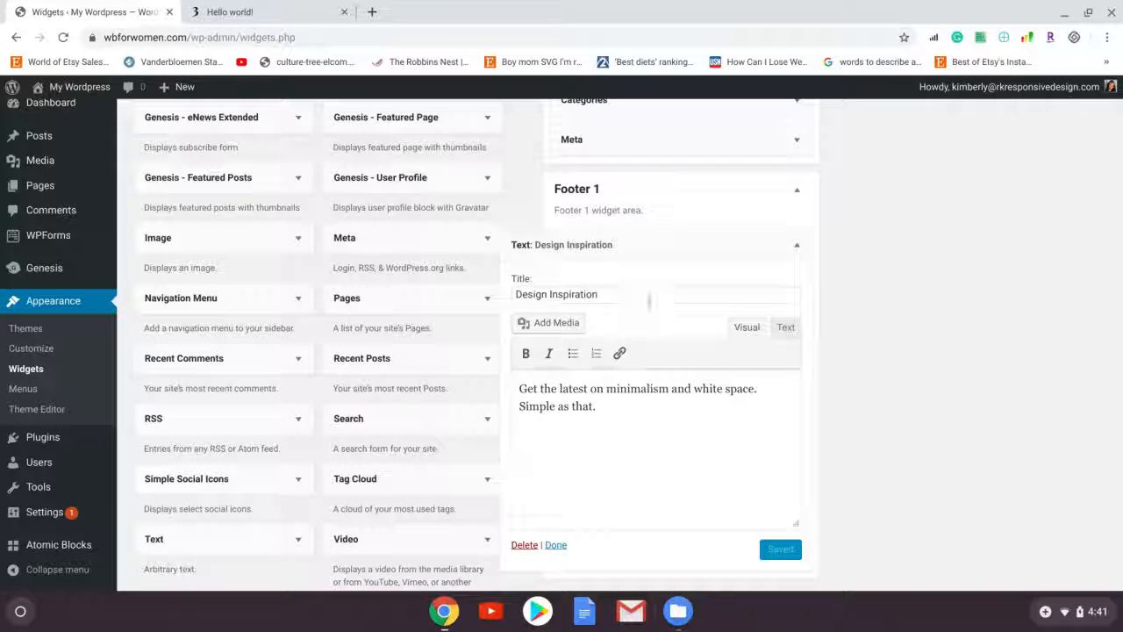
pyautogui.doubleClick(644, 297)
pyautogui.click(644, 297)
pyautogui.hotkey('ctrl', 'c')
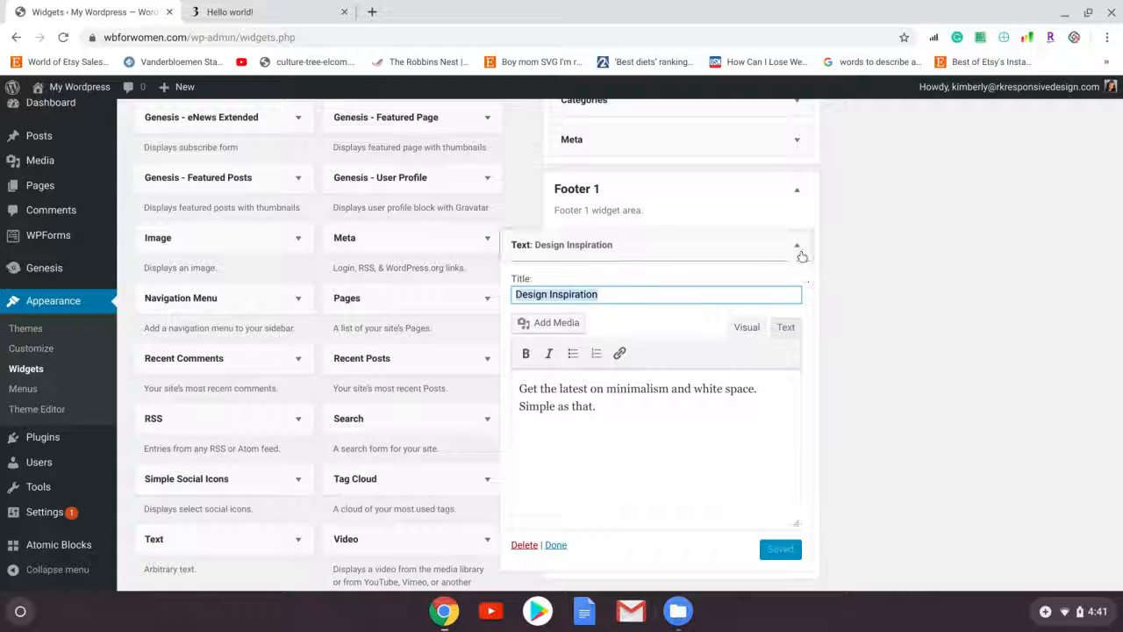
pyautogui.click(744, 424)
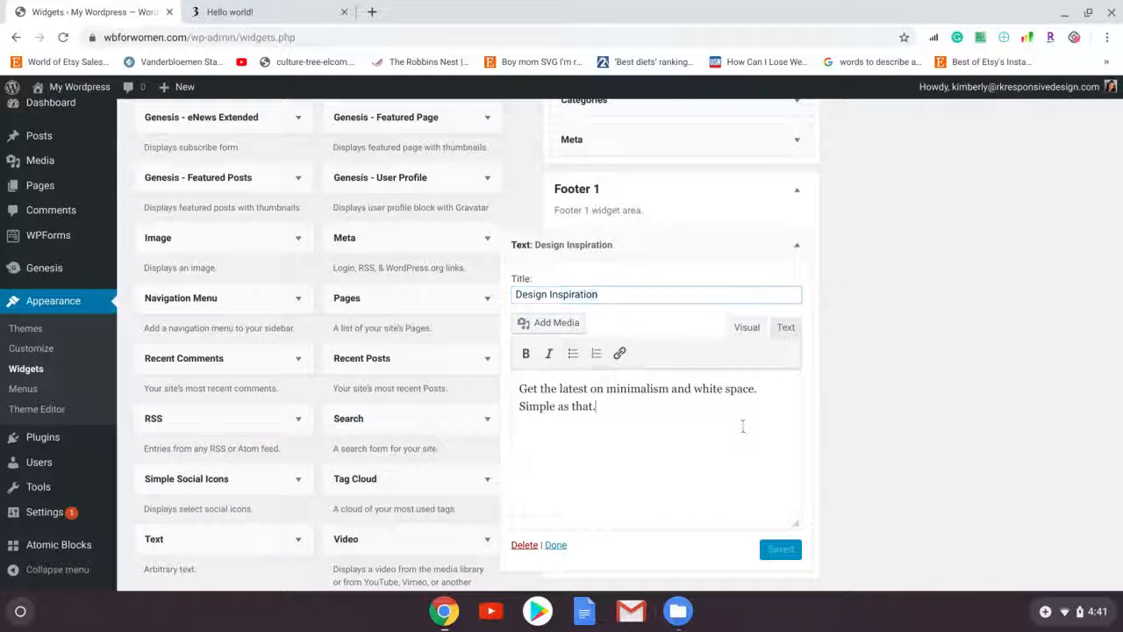
pyautogui.click(524, 545)
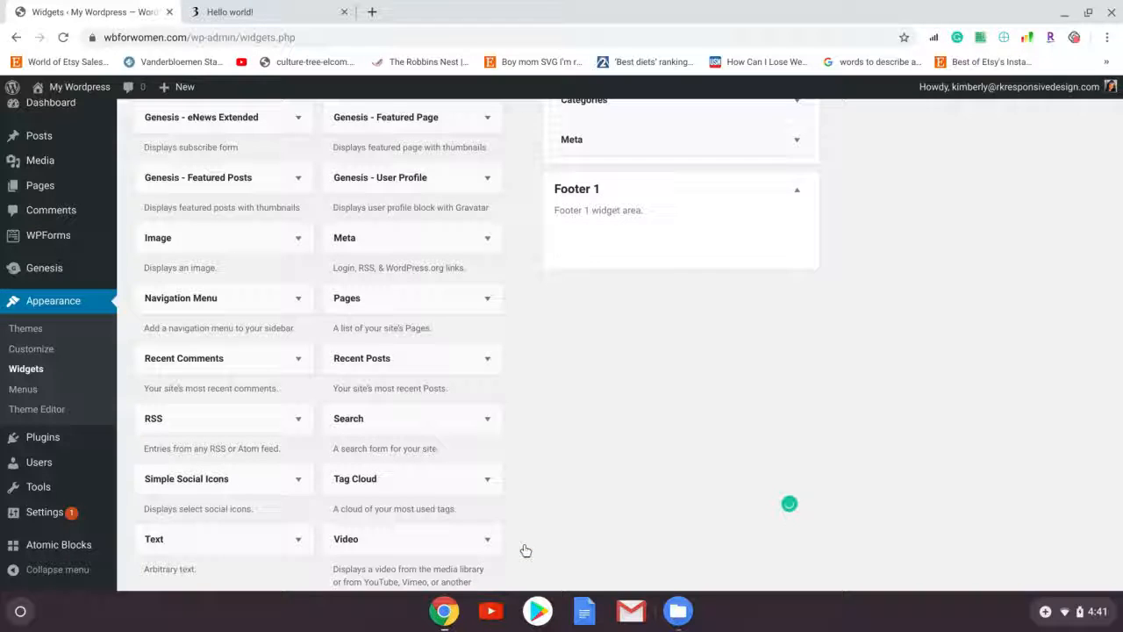
# - Add a new Text widget to the Footer 1 widget area
pyautogui.click(299, 539)
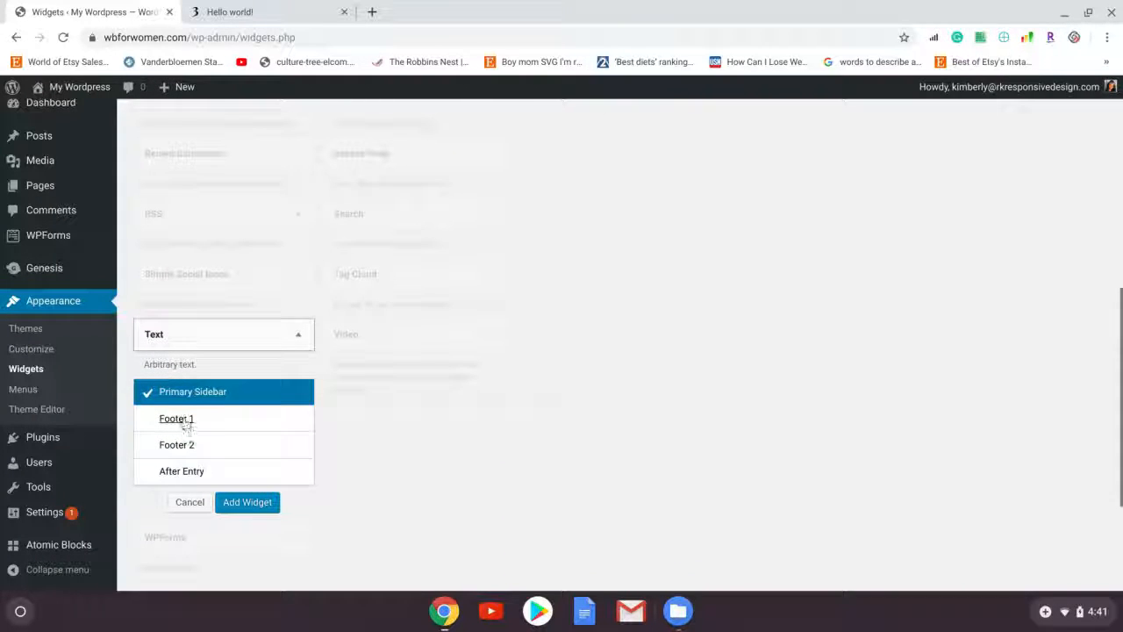
pyautogui.click(184, 420)
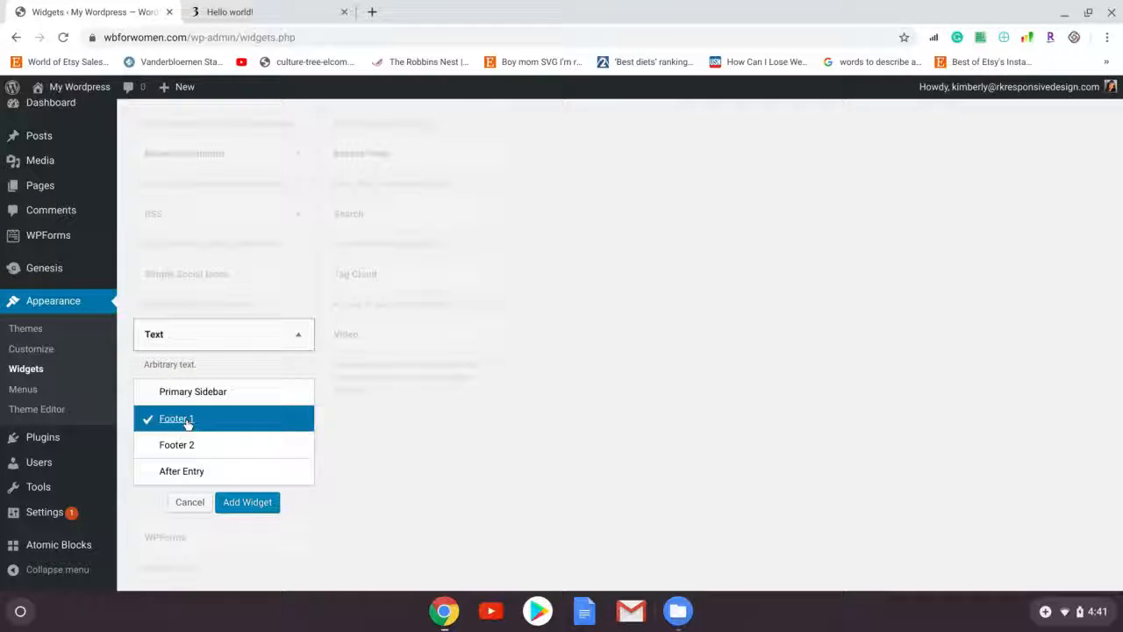
pyautogui.click(247, 502)
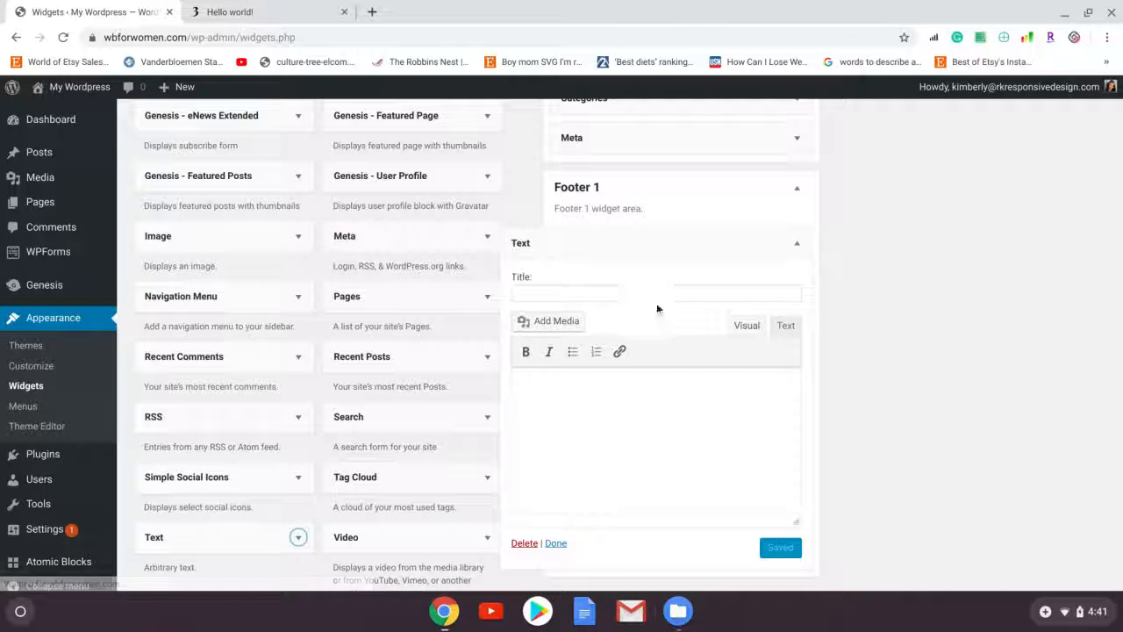
# - Title the new Footer 1 text widget "Design Inspiration", enter the content "Do what you like..." and save it
pyautogui.click(644, 292)
pyautogui.hotkey('ctrl', 'v')
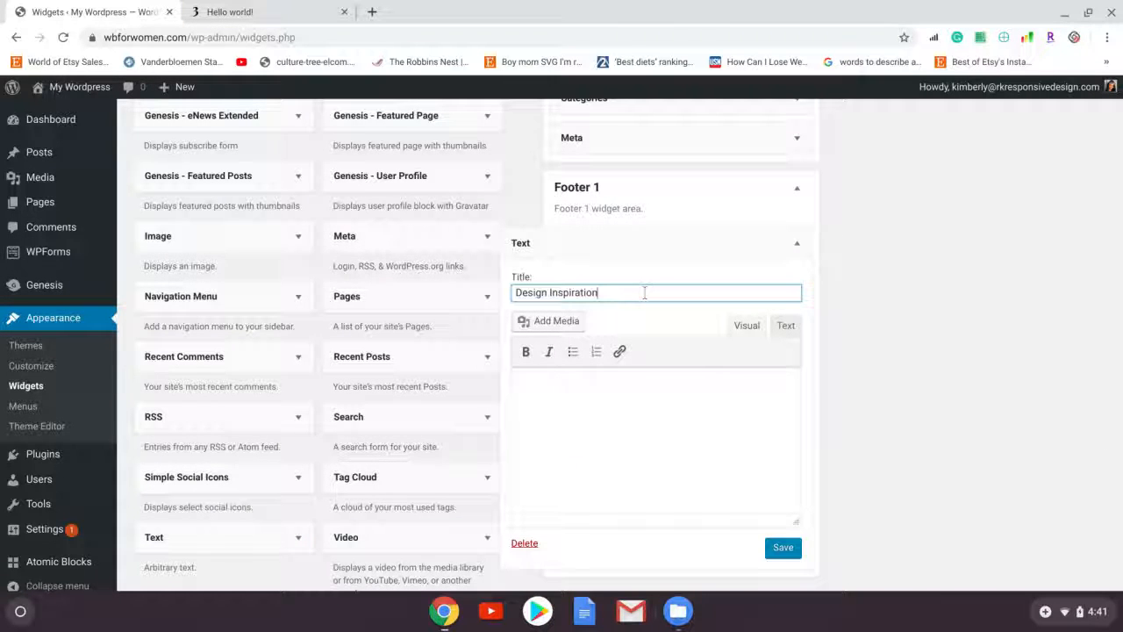
pyautogui.click(600, 396)
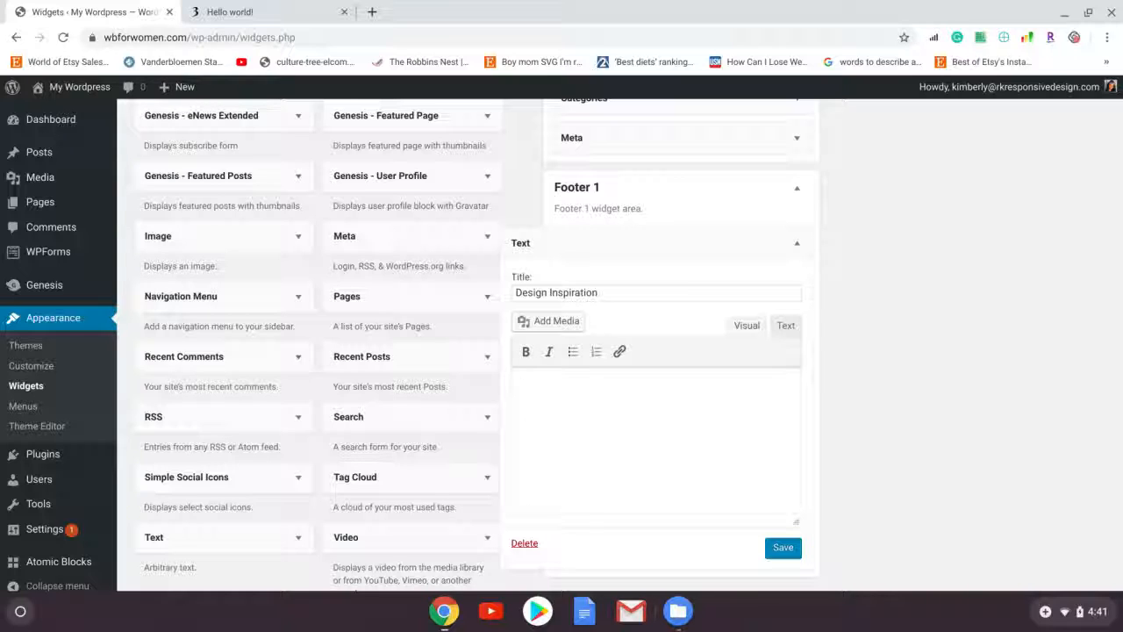
pyautogui.write('Do what you like...')
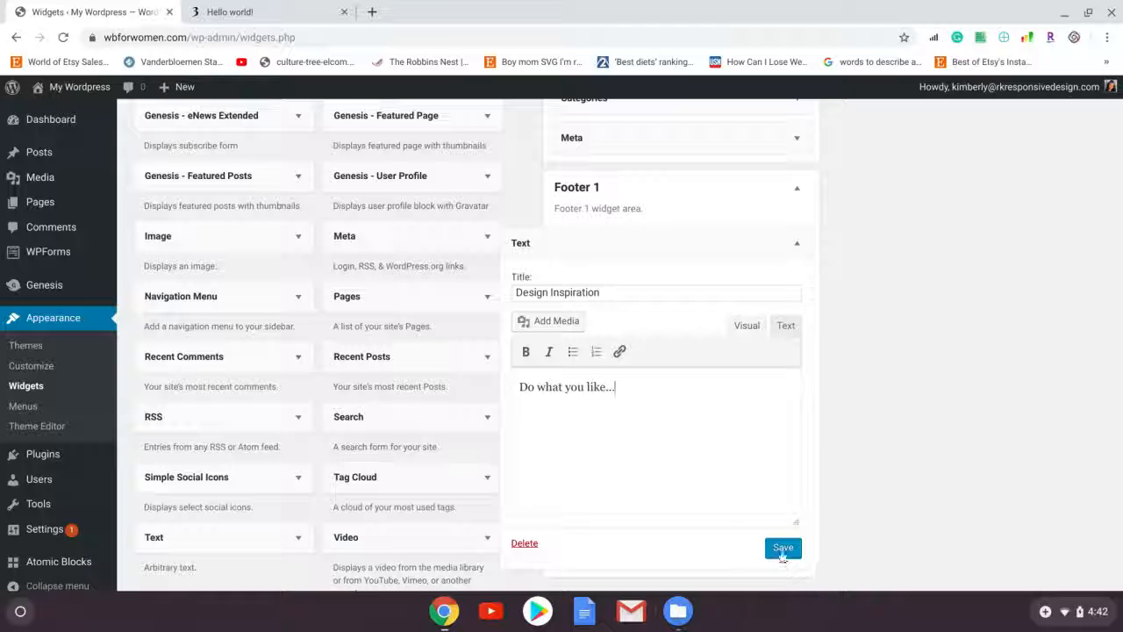
pyautogui.click(782, 549)
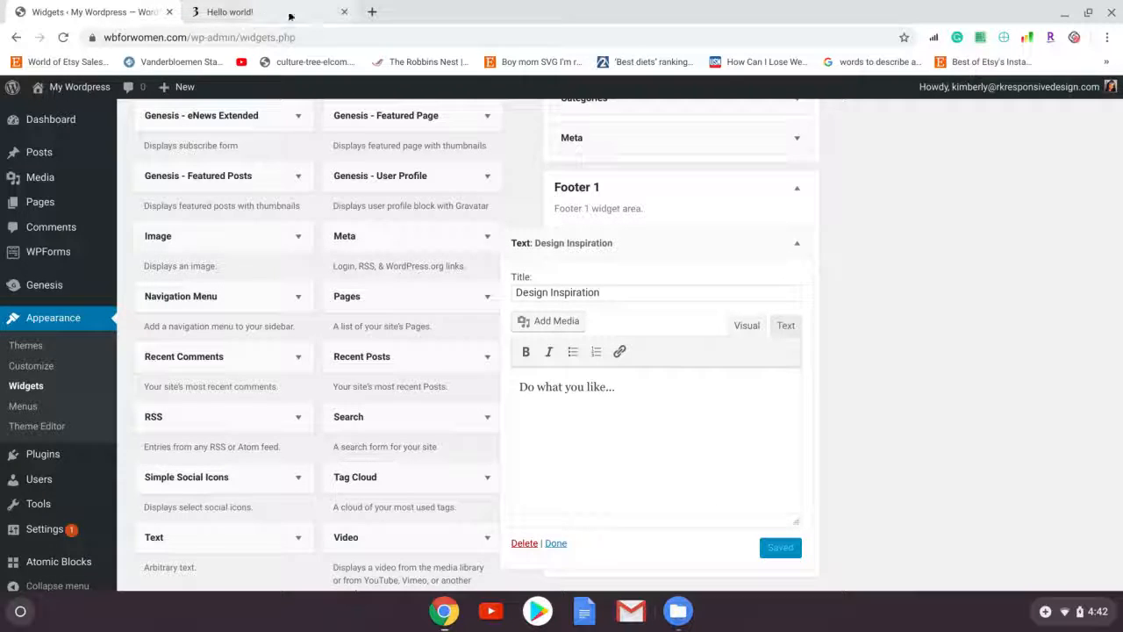
# - Reload the live "Hello world!" post to check the new text widget in its footer
pyautogui.click(261, 12)
pyautogui.click(321, 36)
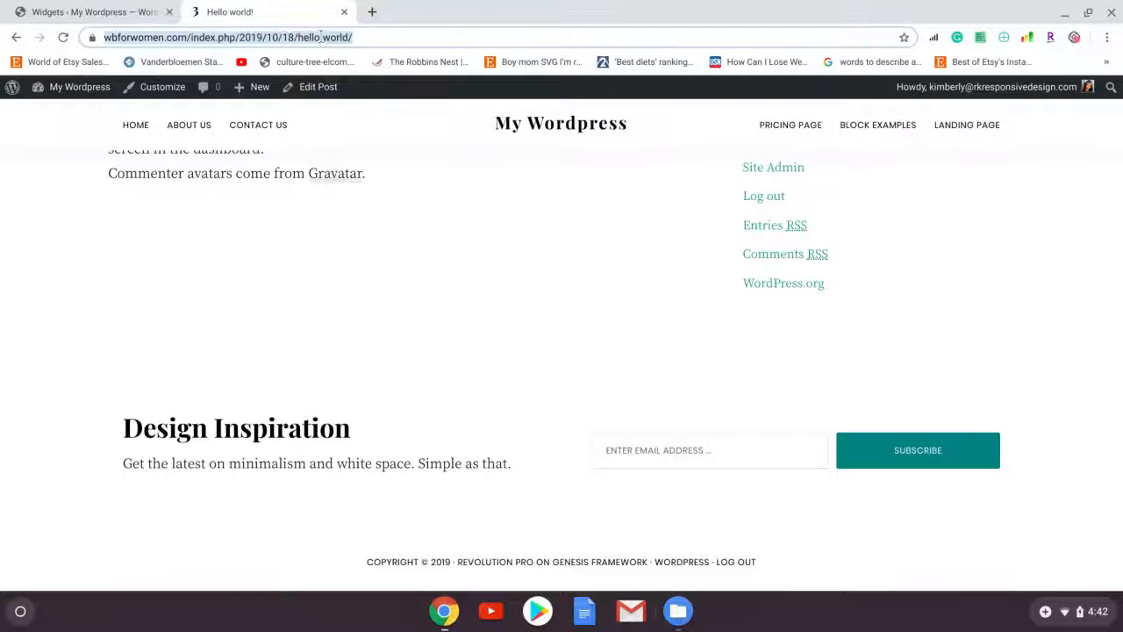
pyautogui.press('Return')
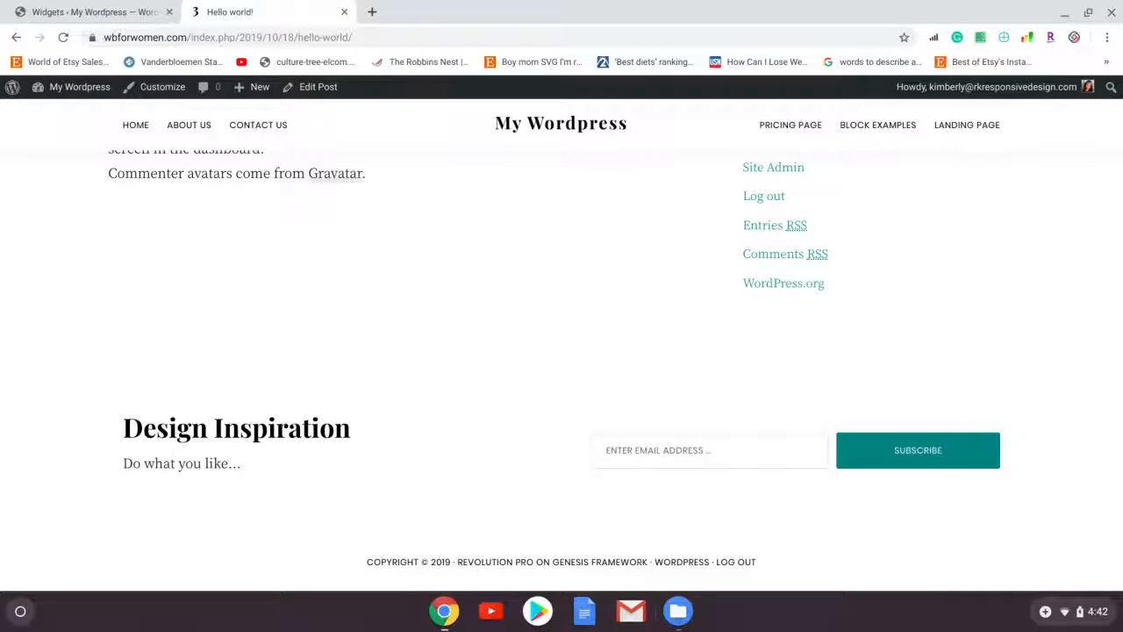
# - Return to the Widgets page, collapse the Footer 1 text widget, and open the Genesis - eNews Extended widget in Footer 2
pyautogui.click(91, 9)
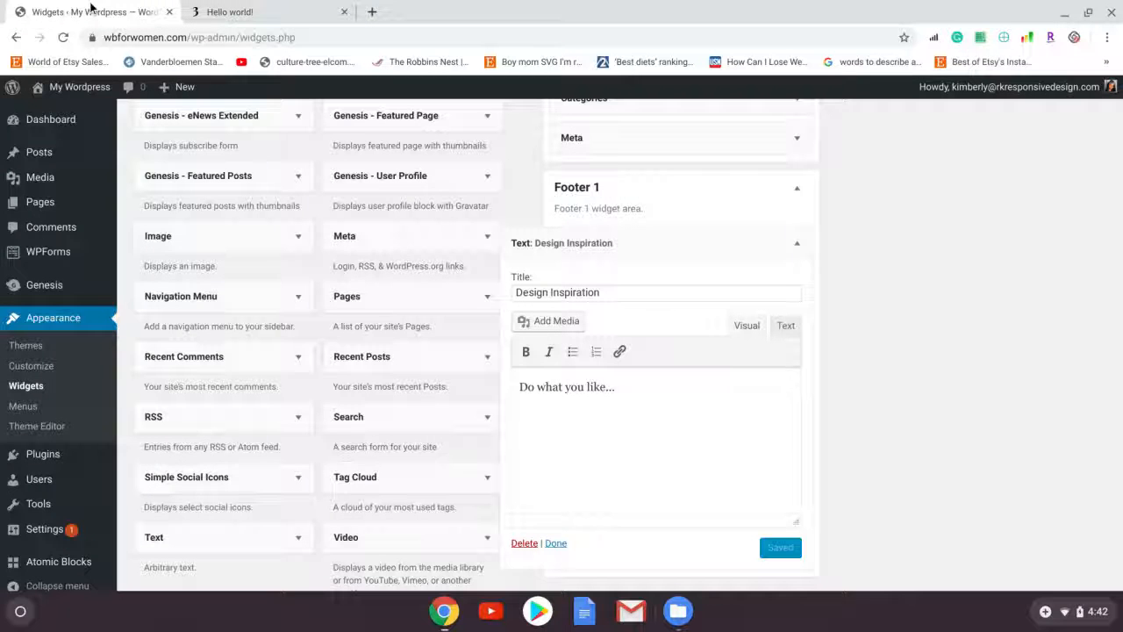
pyautogui.click(797, 244)
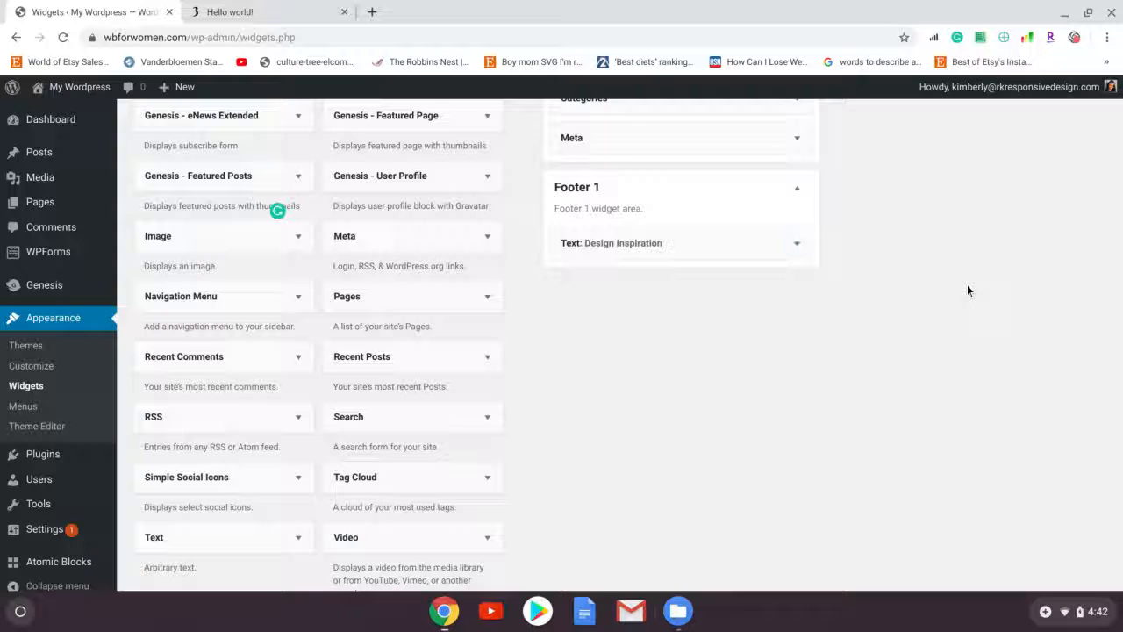
pyautogui.scroll(1, 967, 285)
pyautogui.scroll(4, 615, 351)
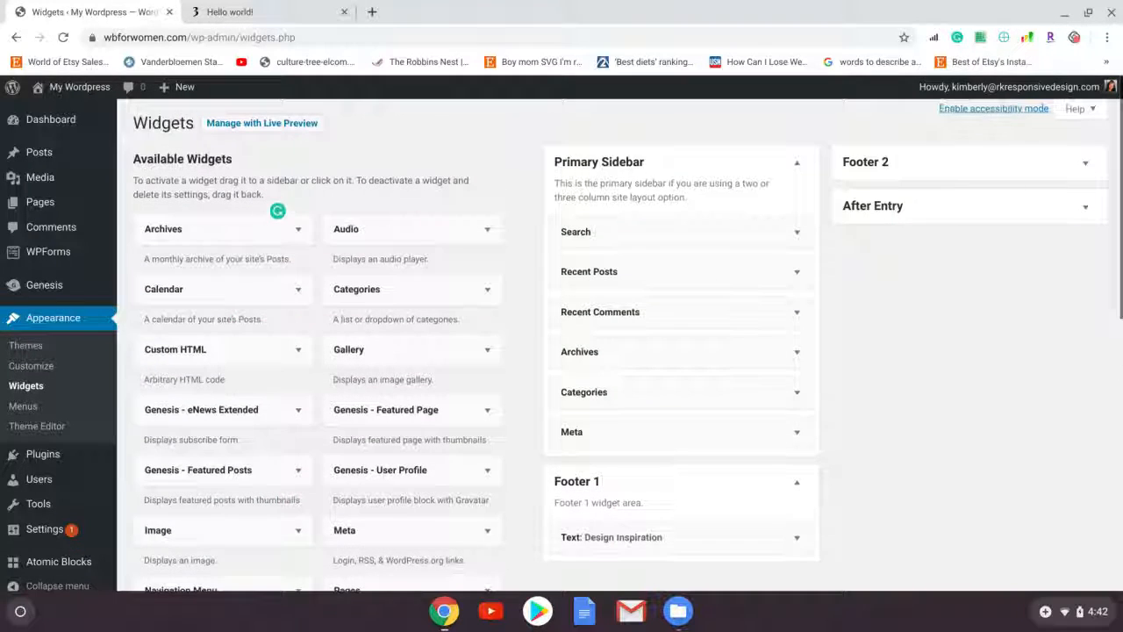
pyautogui.click(1086, 164)
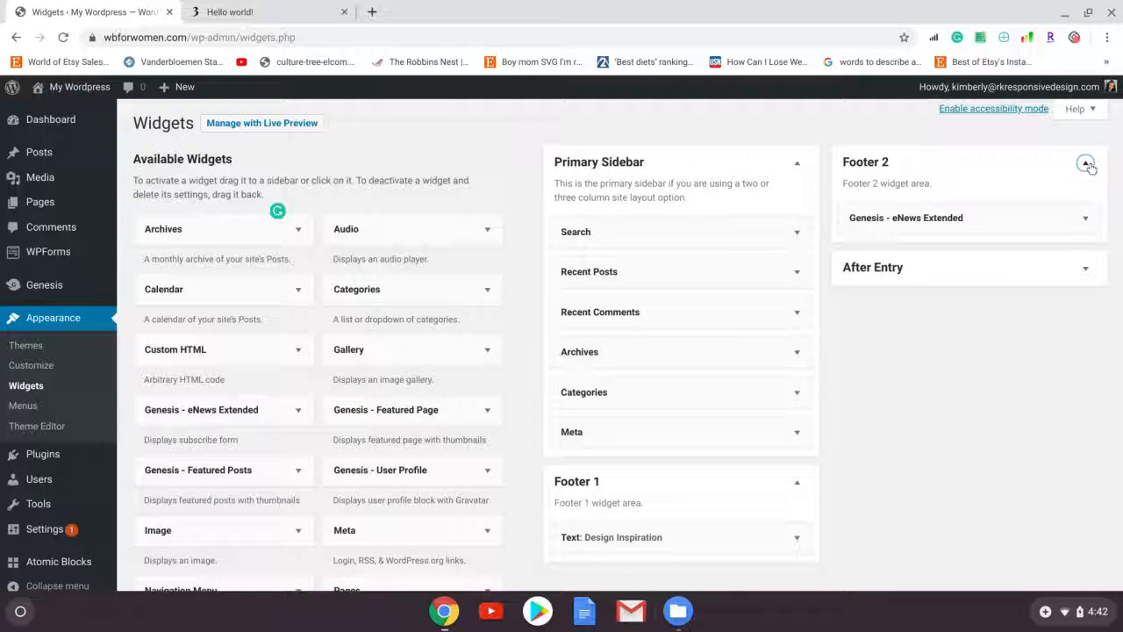
pyautogui.click(1085, 220)
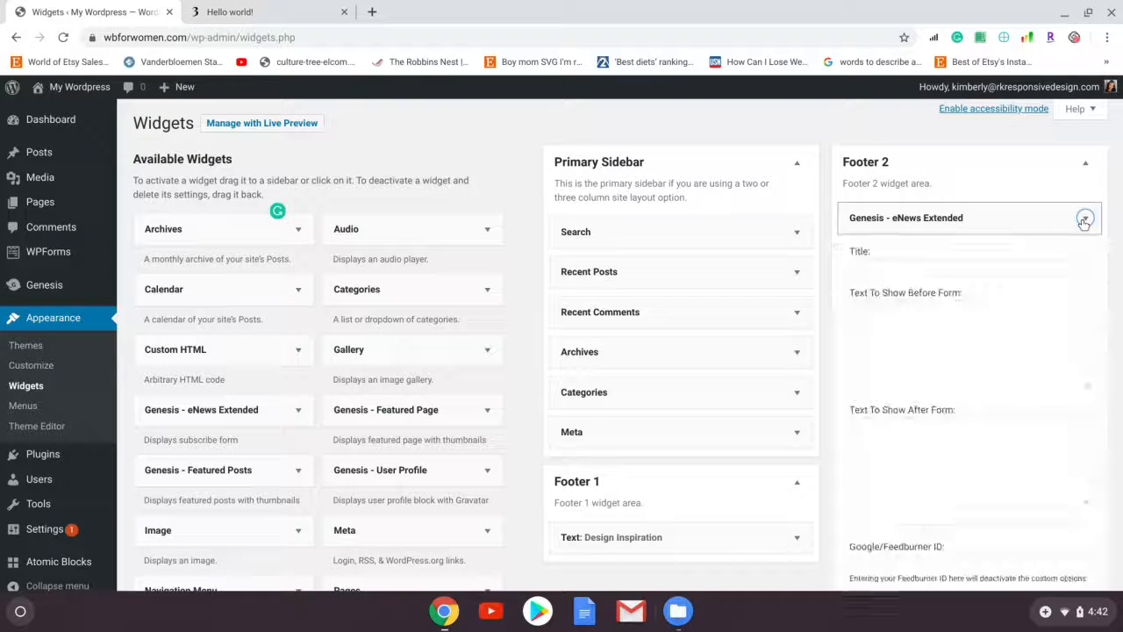
# - Try the Subscribe form in the live post's footer and return to the Widgets page
pyautogui.click(272, 11)
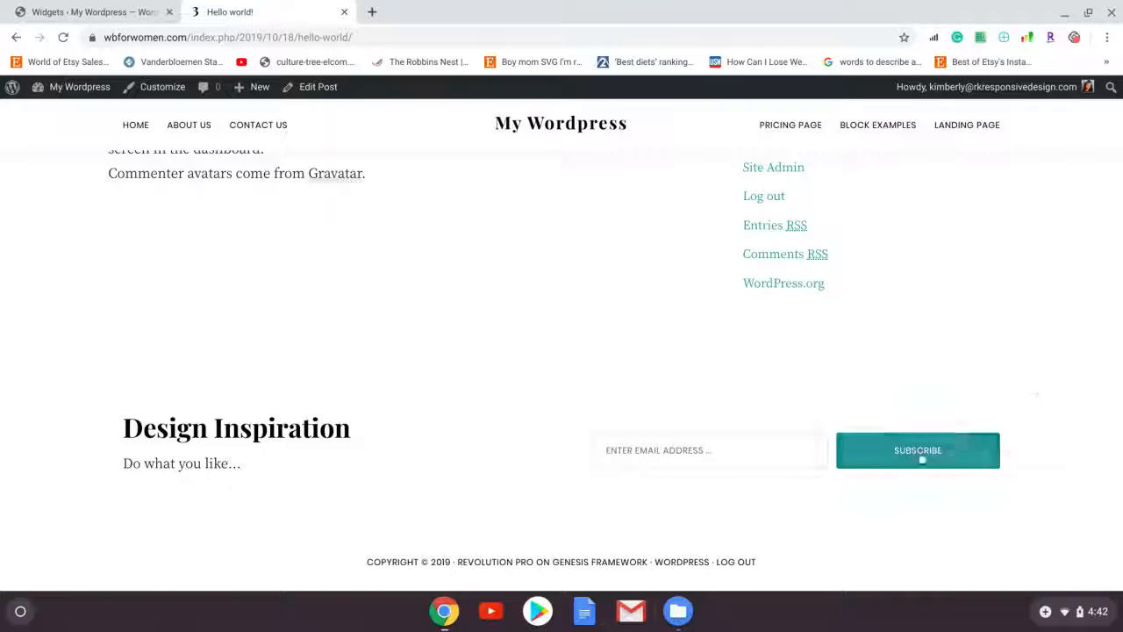
pyautogui.click(966, 449)
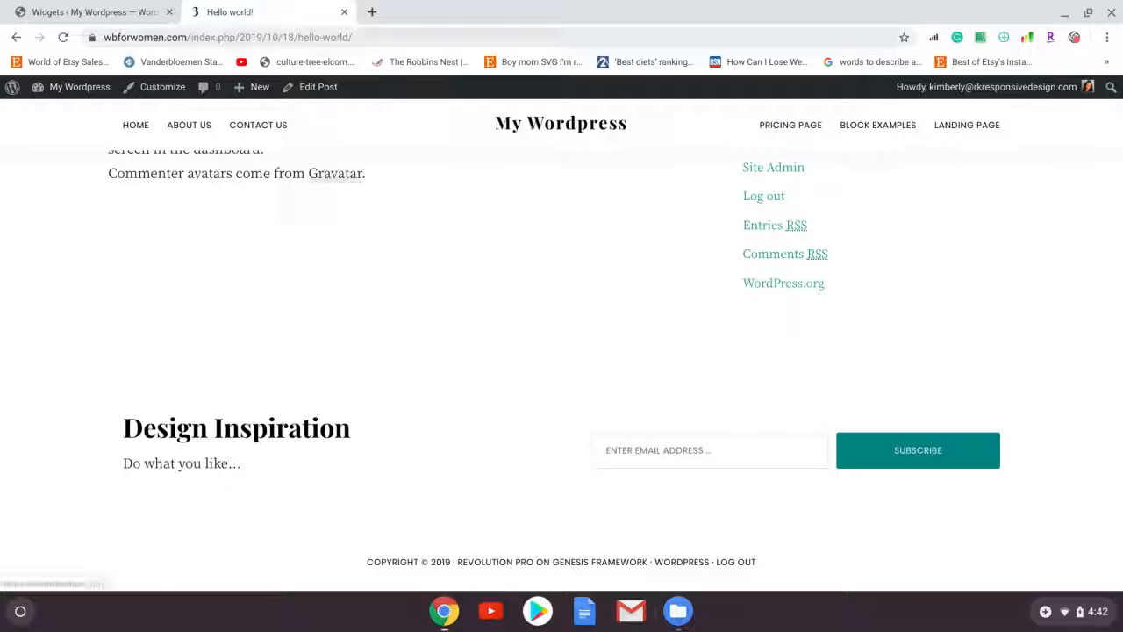
pyautogui.click(111, 11)
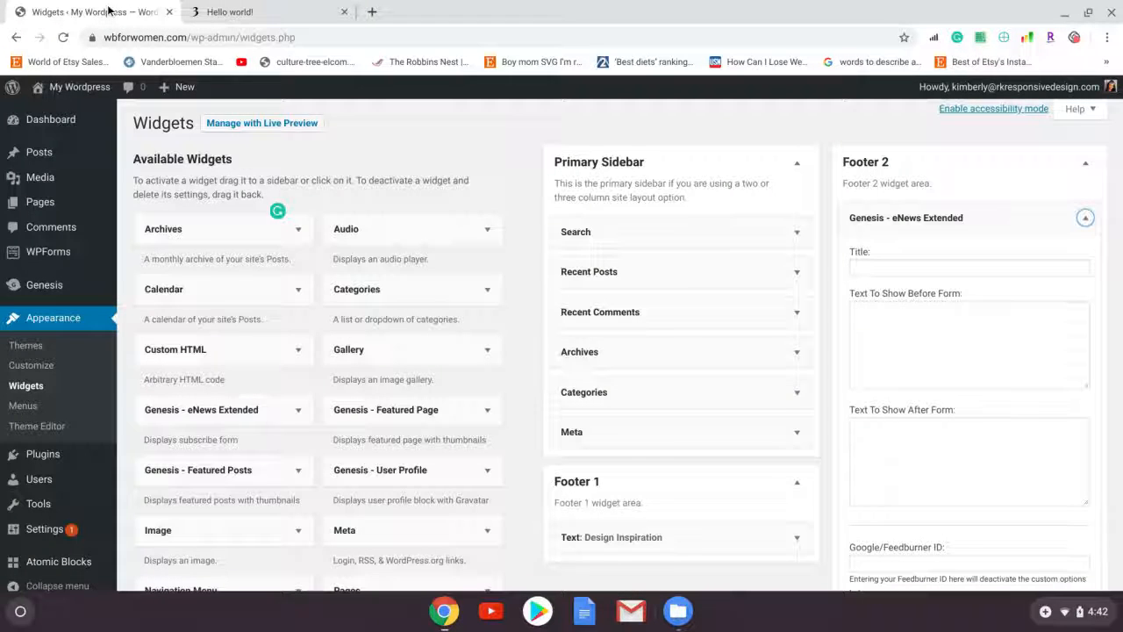
# - Collapse Footer 2, expand the After Entry widget area, and look at the live post before returning to the Widgets page
pyautogui.click(1085, 163)
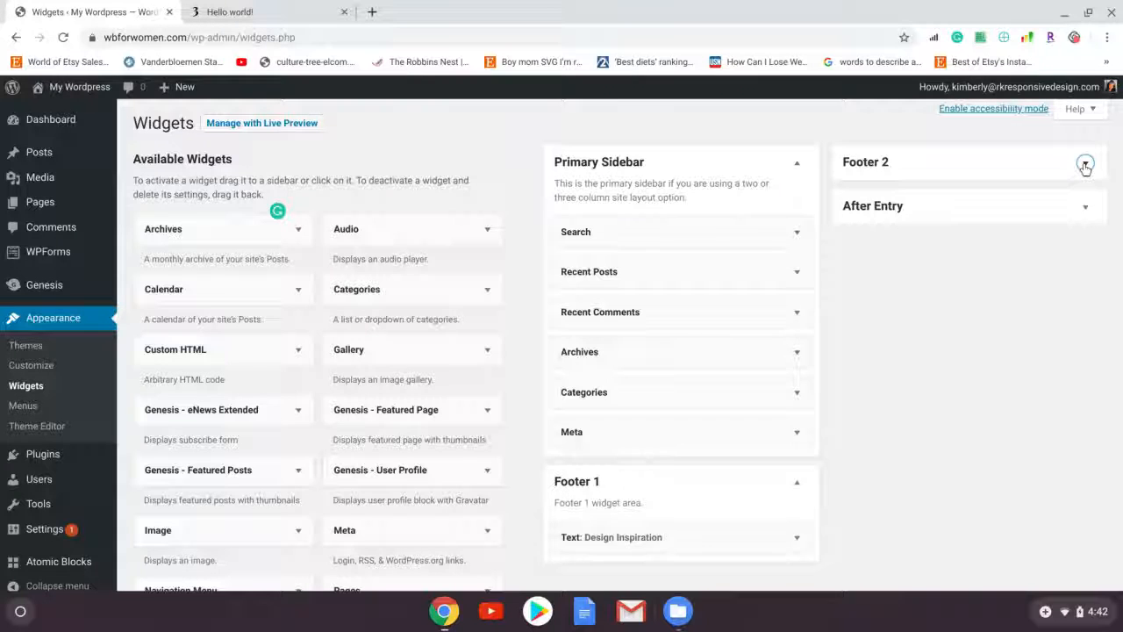
pyautogui.click(1086, 210)
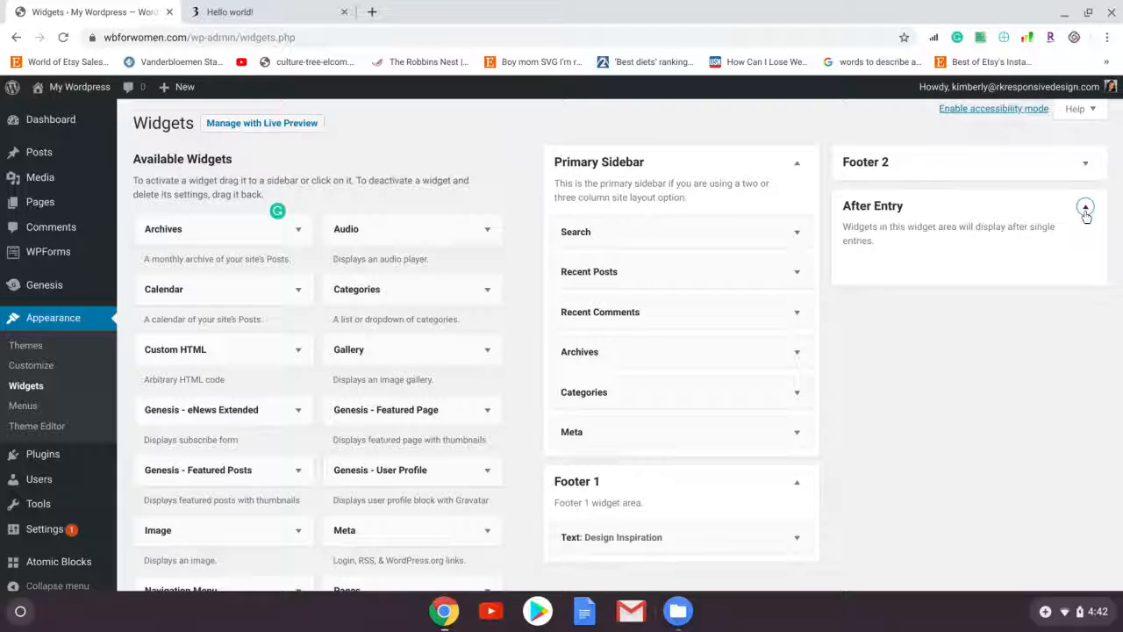
pyautogui.click(279, 10)
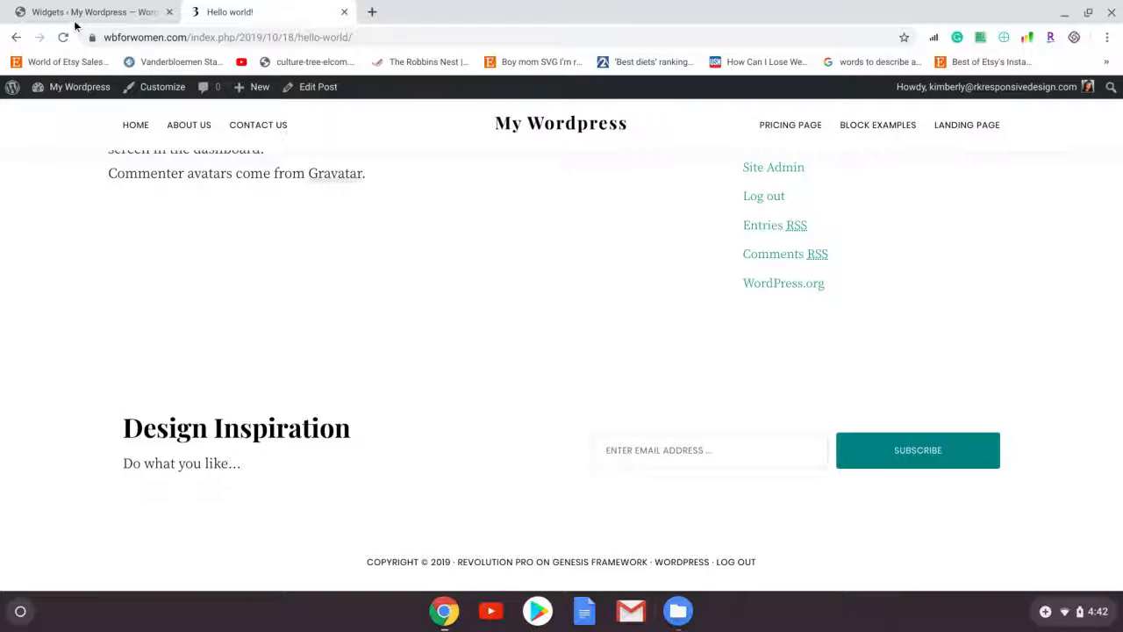
pyautogui.click(76, 11)
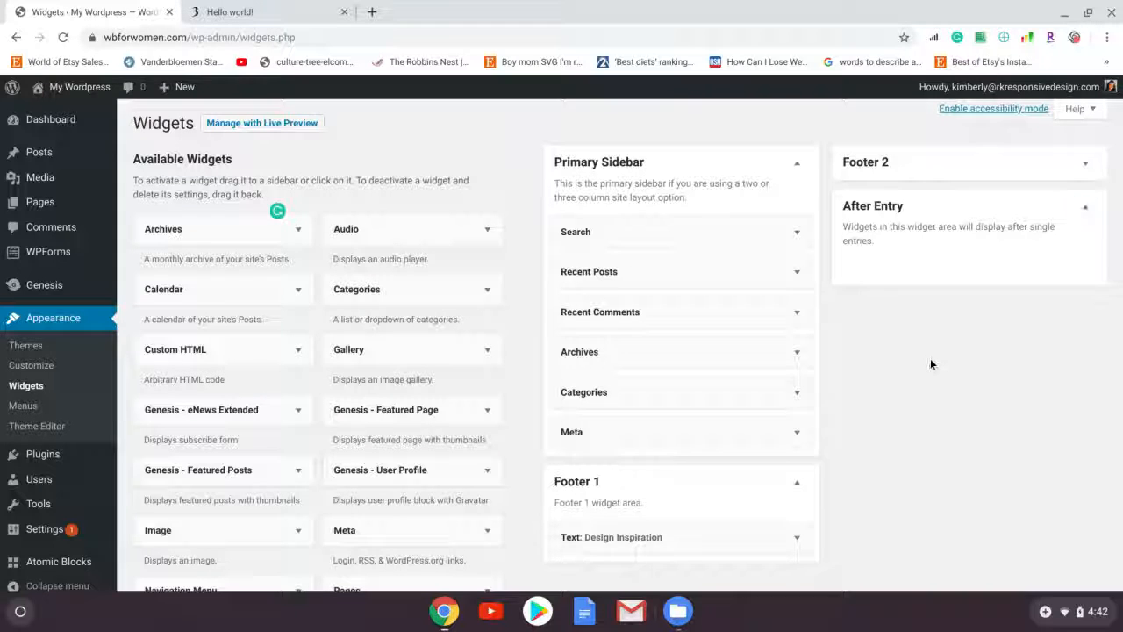
# - Add a Text widget to the After Entry widget area
pyautogui.scroll(-1, 930, 358)
pyautogui.scroll(-3, 278, 200)
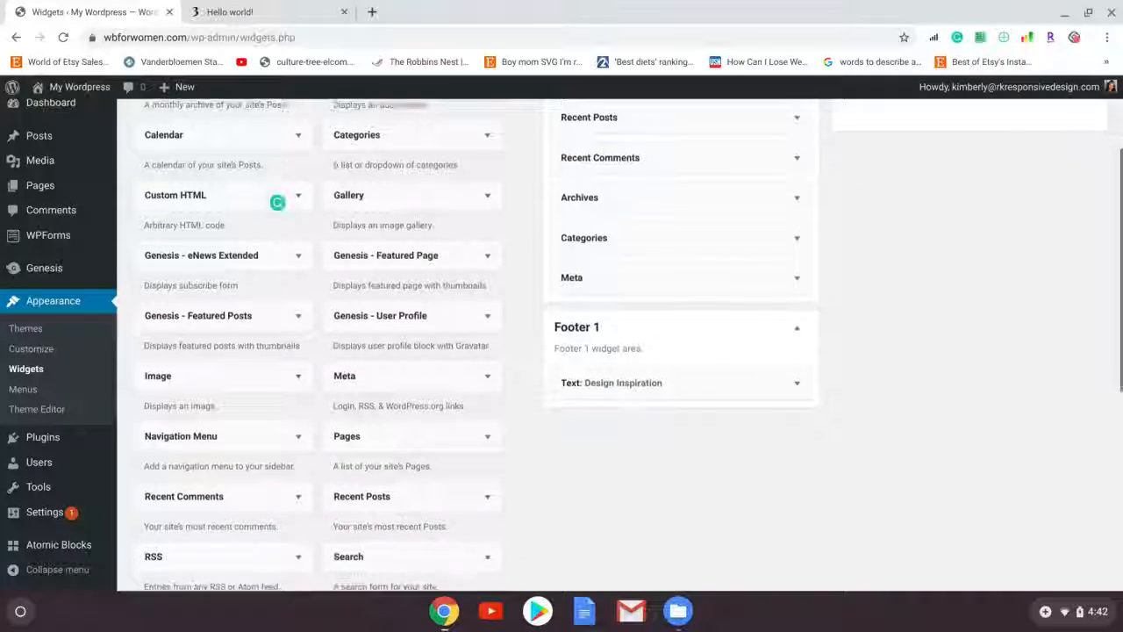
pyautogui.scroll(-2, 909, 386)
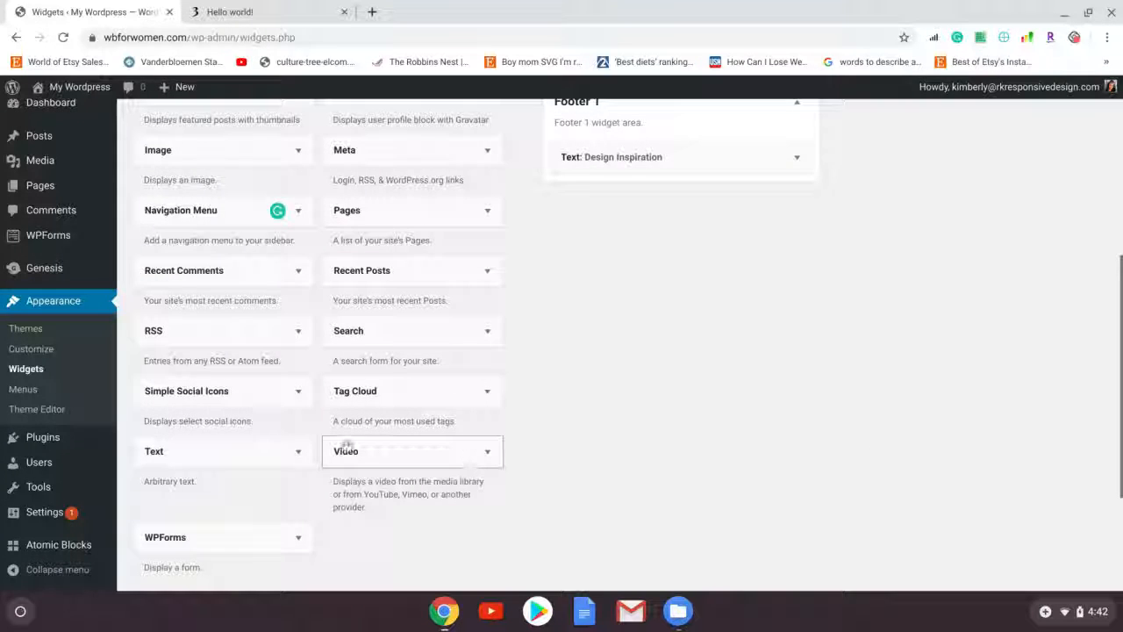
pyautogui.click(295, 451)
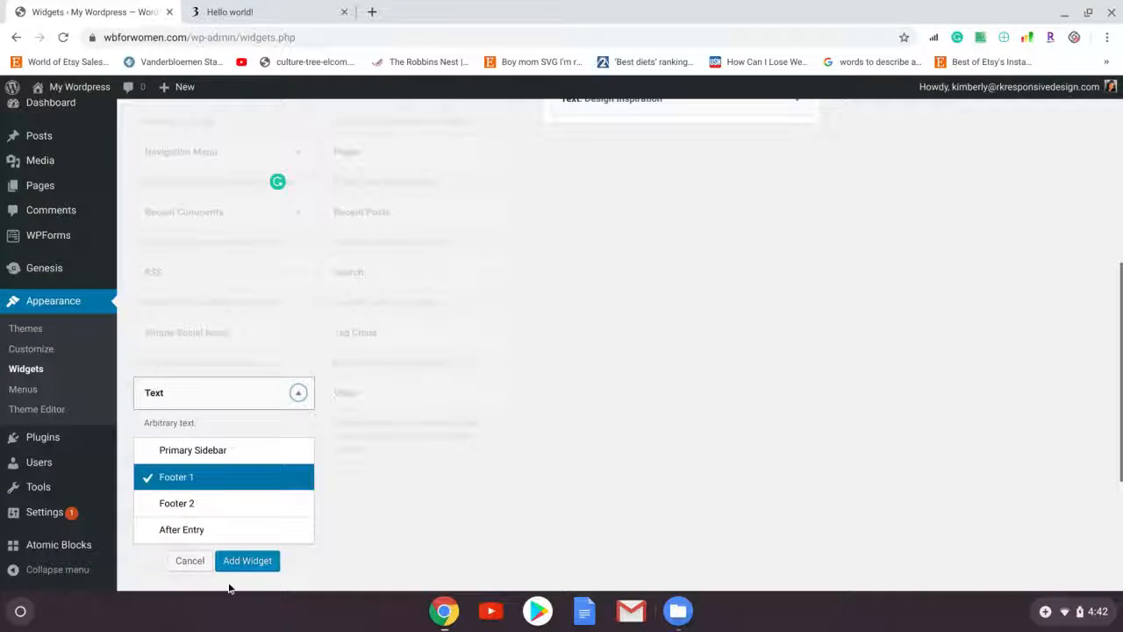
pyautogui.click(211, 537)
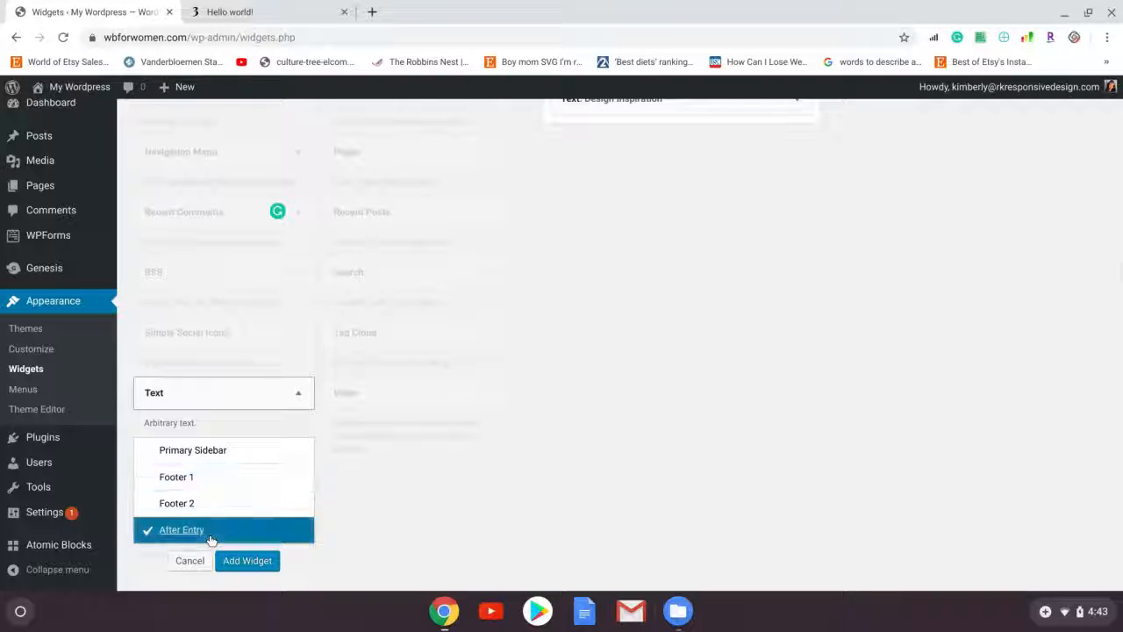
pyautogui.click(255, 562)
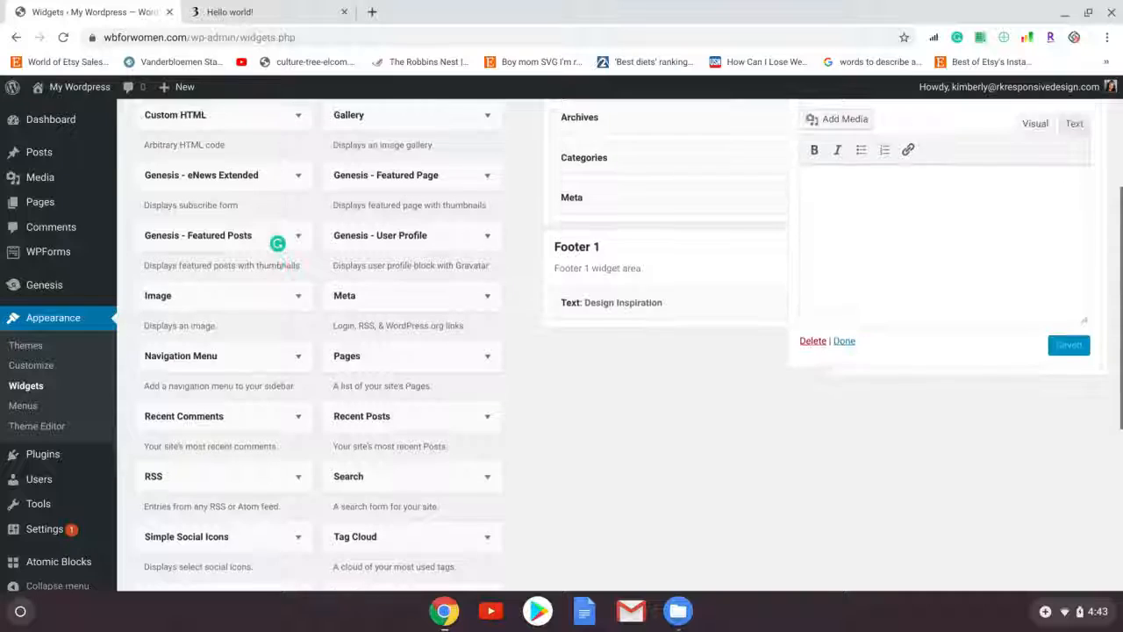
# - Title the After Entry text widget "AFTER WIDGET", enter "This is a test" as its content, and save it
pyautogui.click(984, 237)
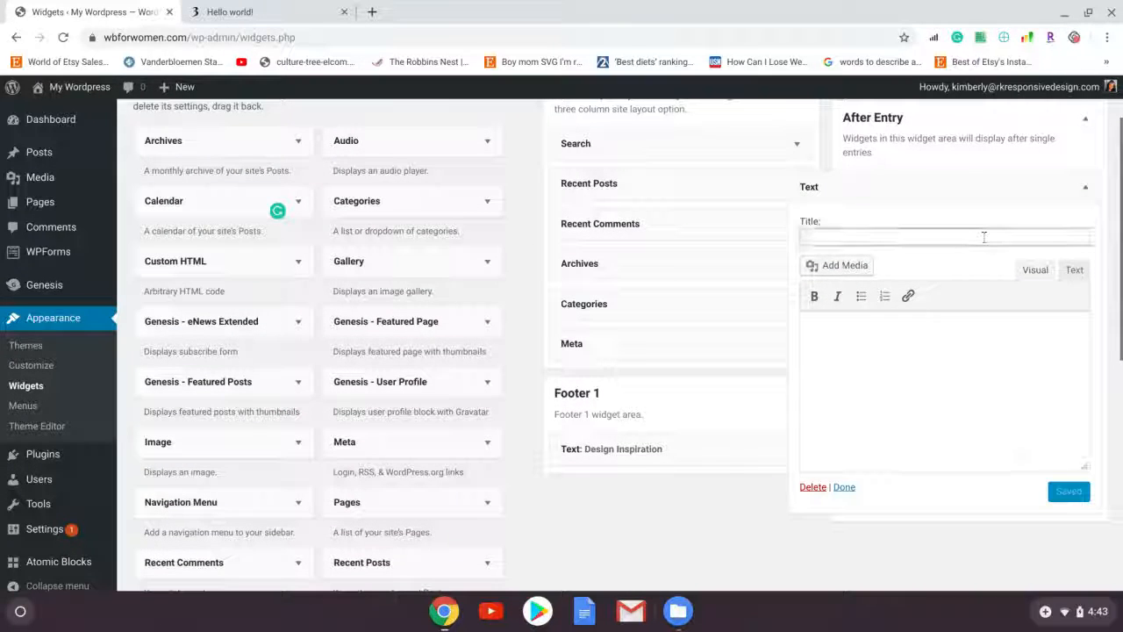
pyautogui.write('Al')
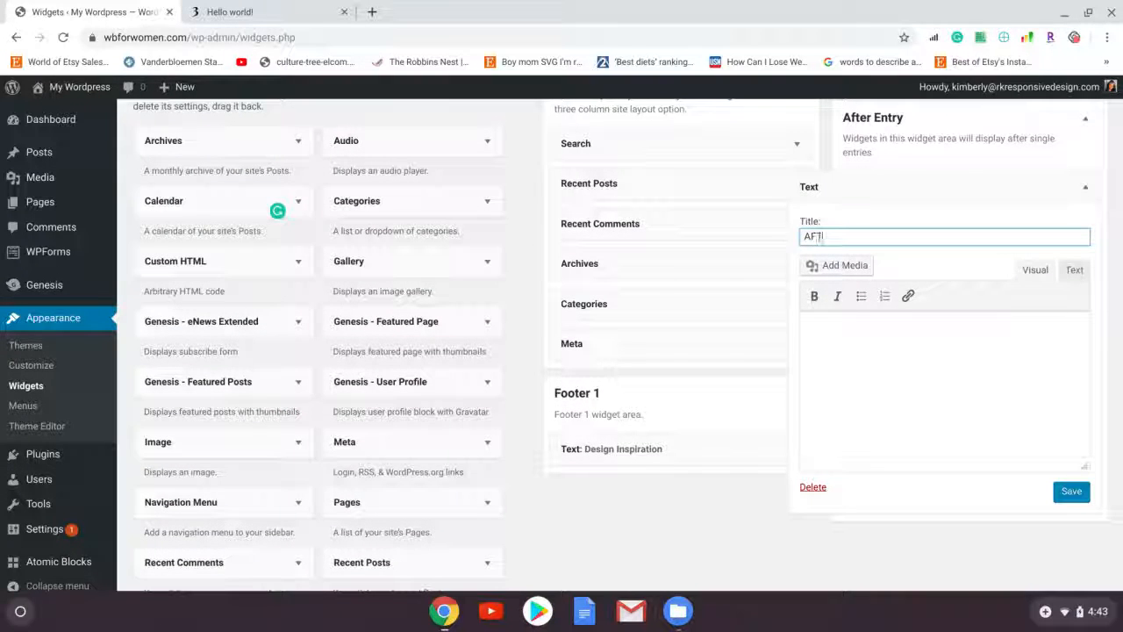
pyautogui.write('TER Wi')
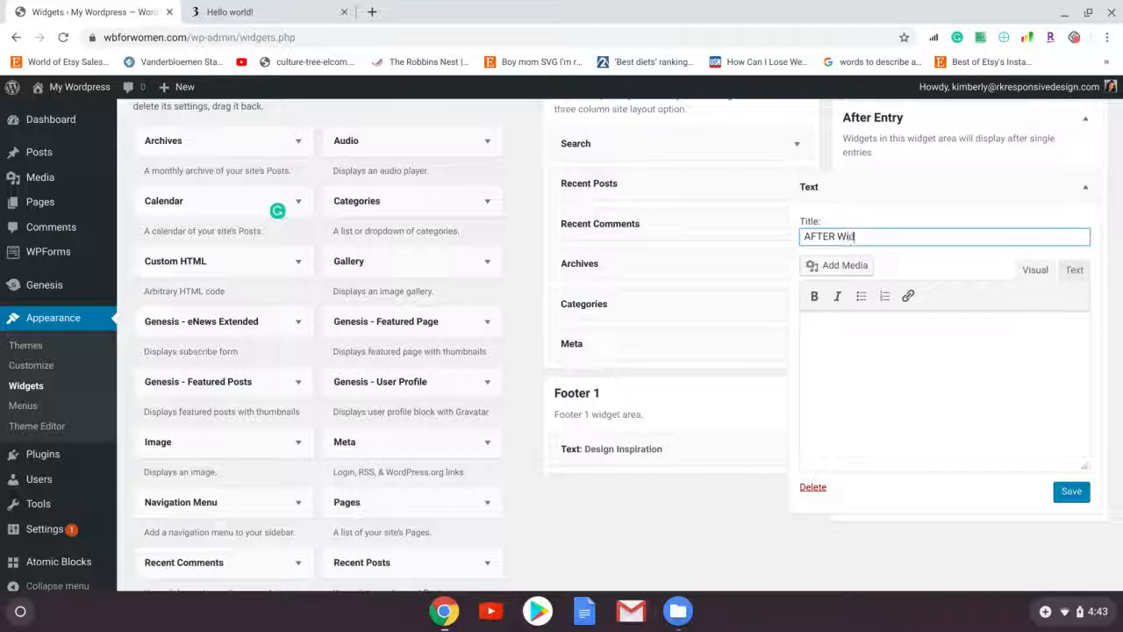
pyautogui.write('dge')
pyautogui.press('BackSpace')
pyautogui.press('BackSpace')
pyautogui.click(957, 345)
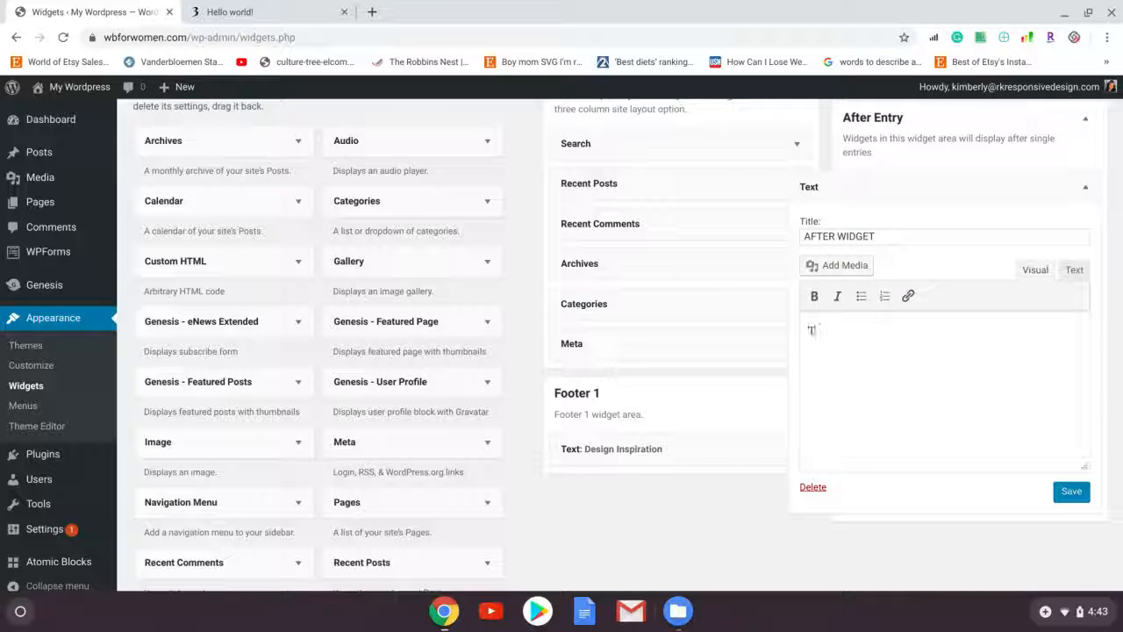
pyautogui.write('This is a test')
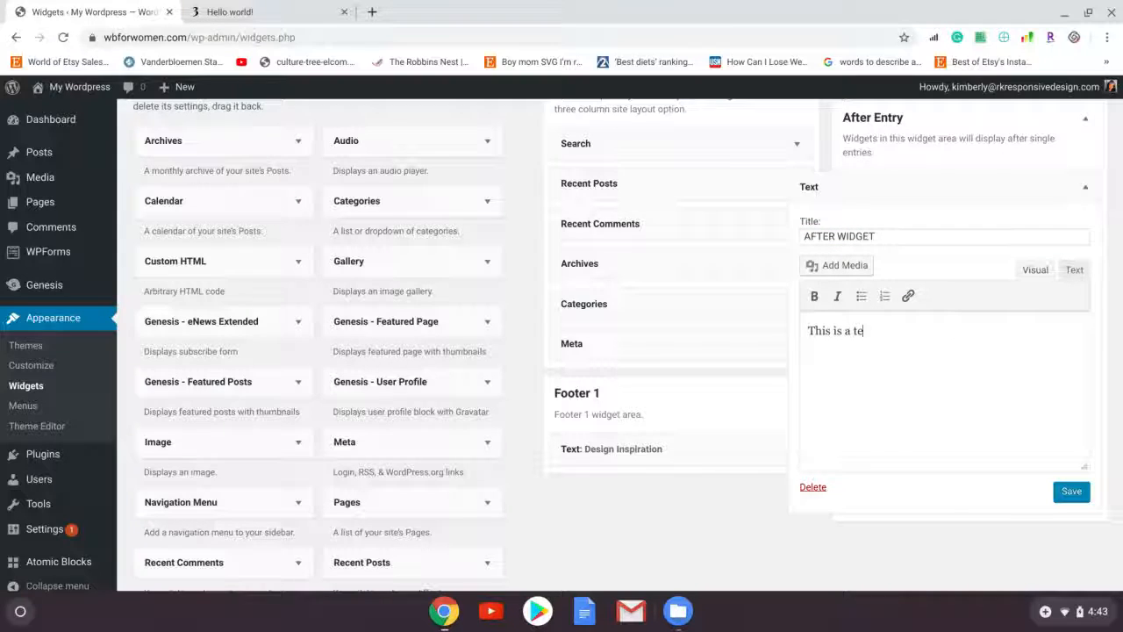
pyautogui.click(1072, 492)
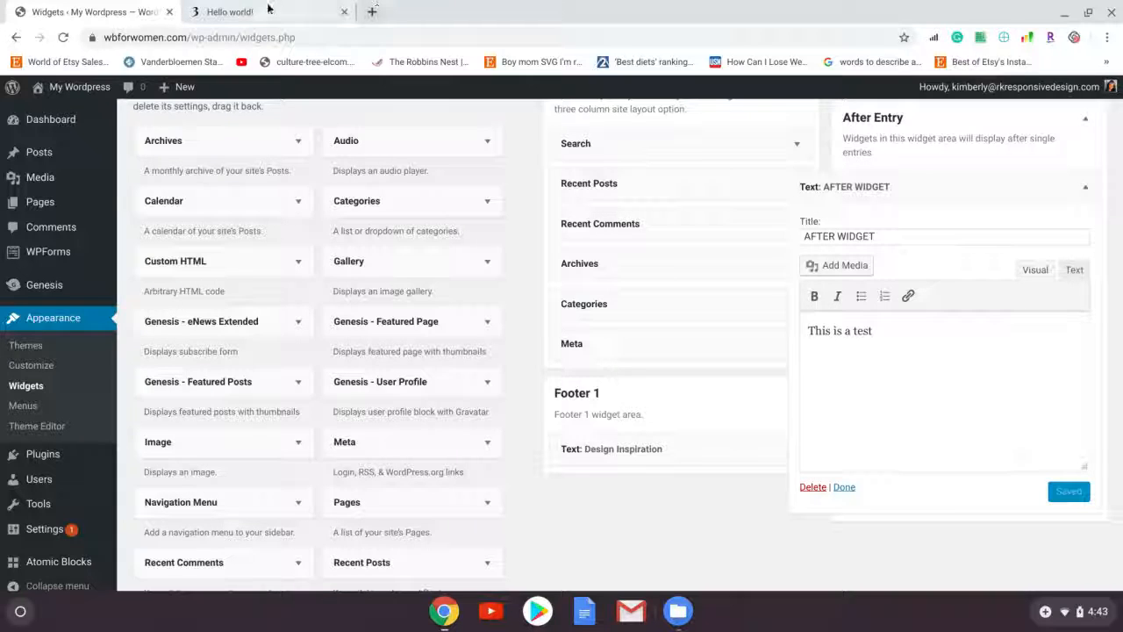
# - Reload the live "Hello world!" post, examine where the after-entry widget sits on it, and return to the Widgets page
pyautogui.click(268, 10)
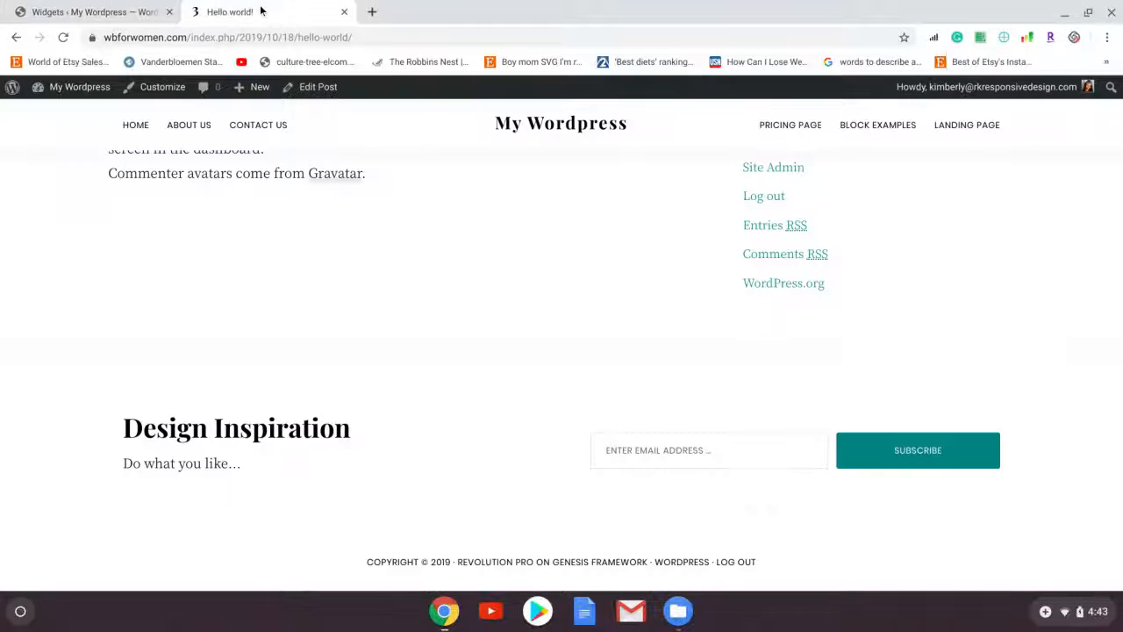
pyautogui.click(392, 36)
pyautogui.press('Return')
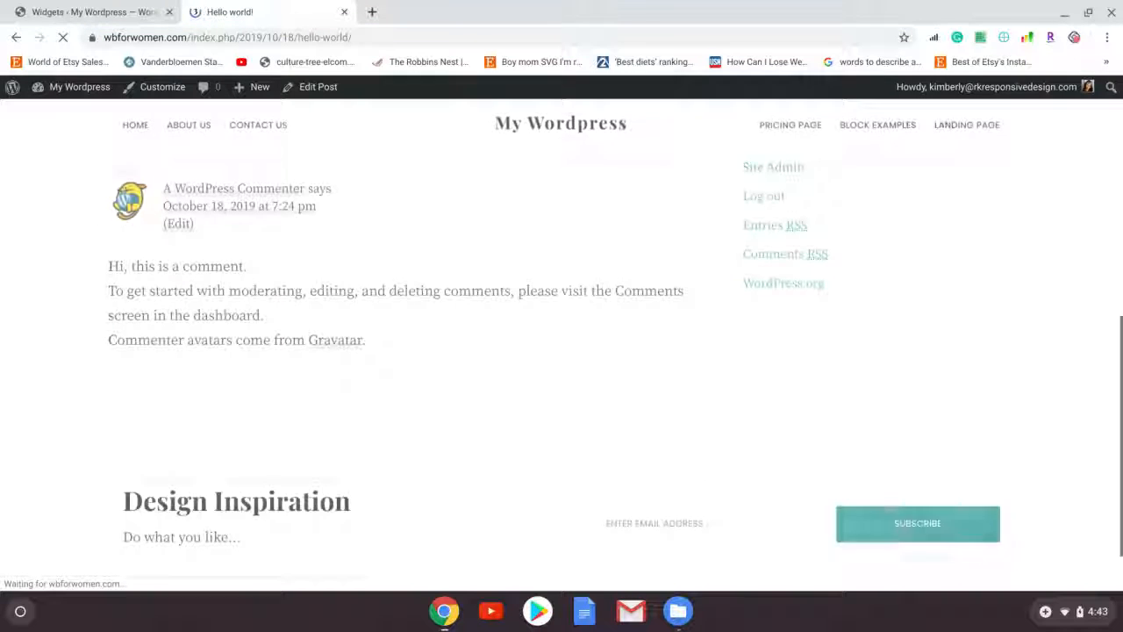
pyautogui.scroll(-2, 562, 351)
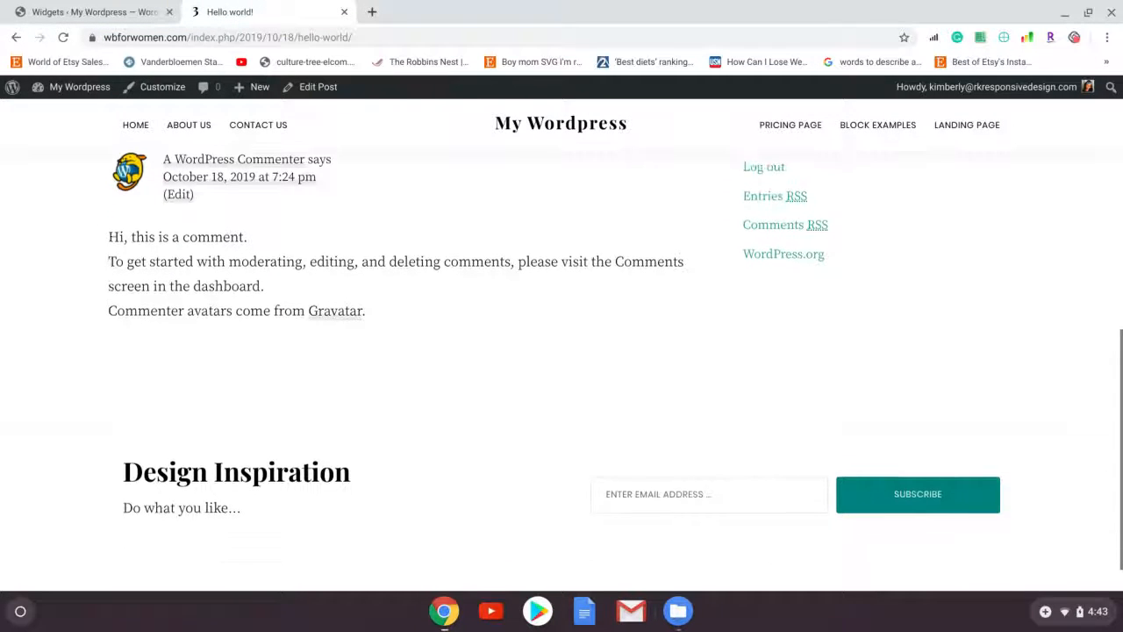
pyautogui.scroll(5, 562, 351)
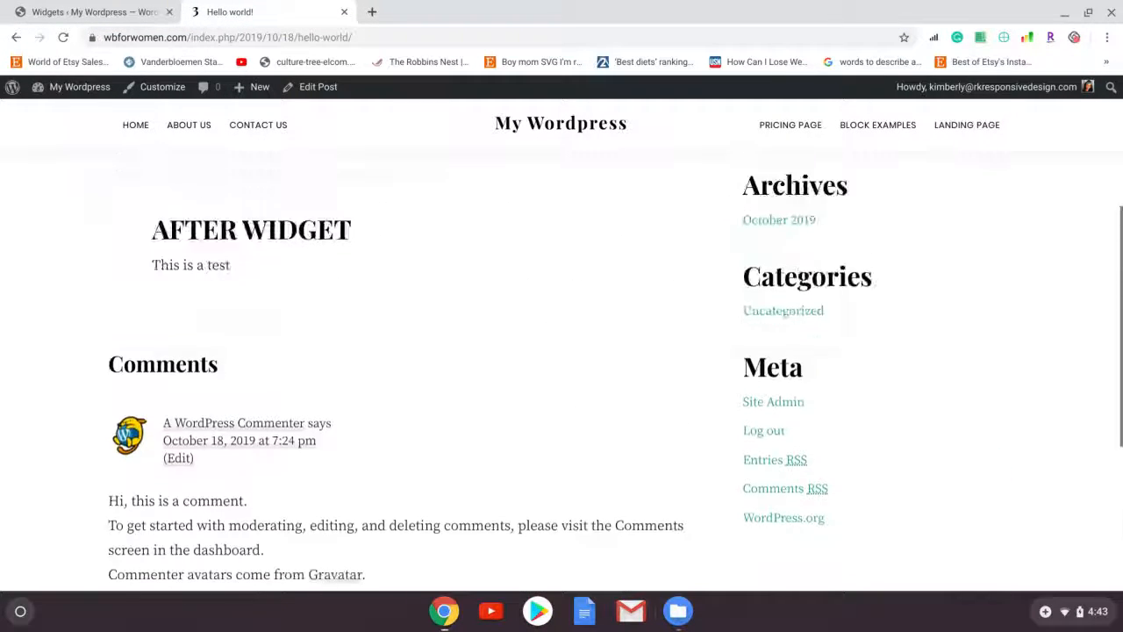
pyautogui.scroll(1, 562, 351)
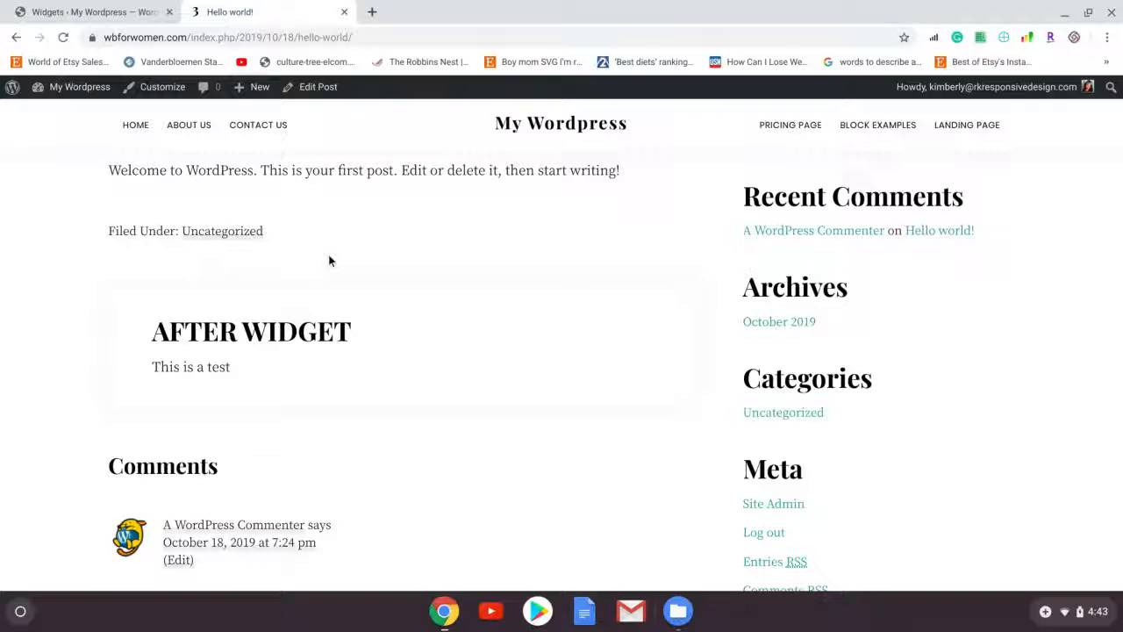
pyautogui.scroll(-2, 330, 261)
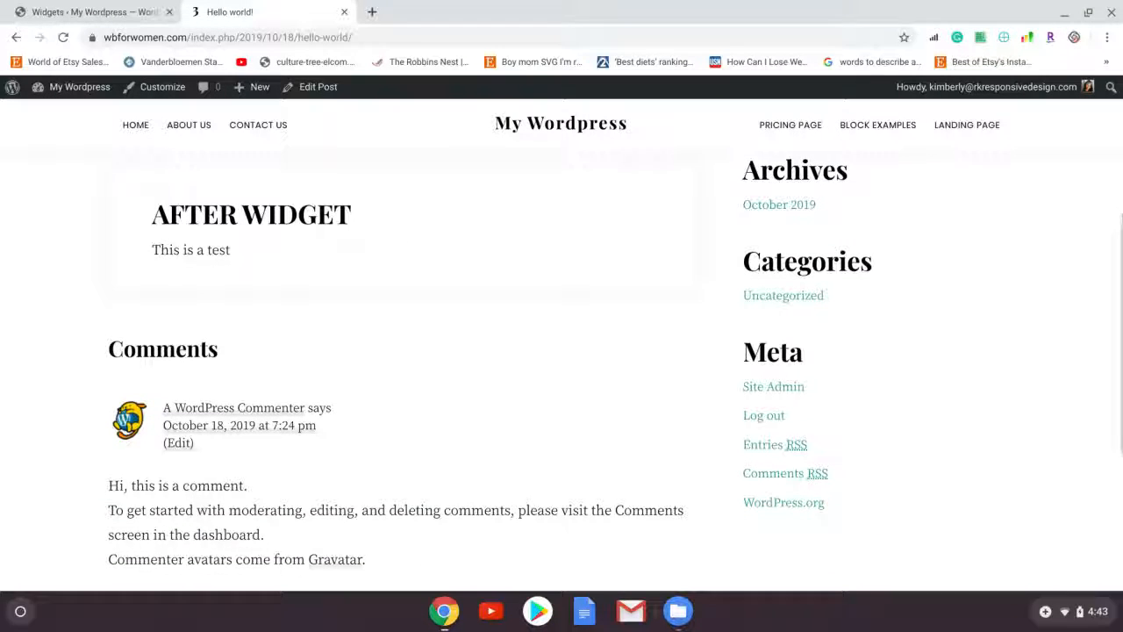
pyautogui.scroll(-1, 561, 351)
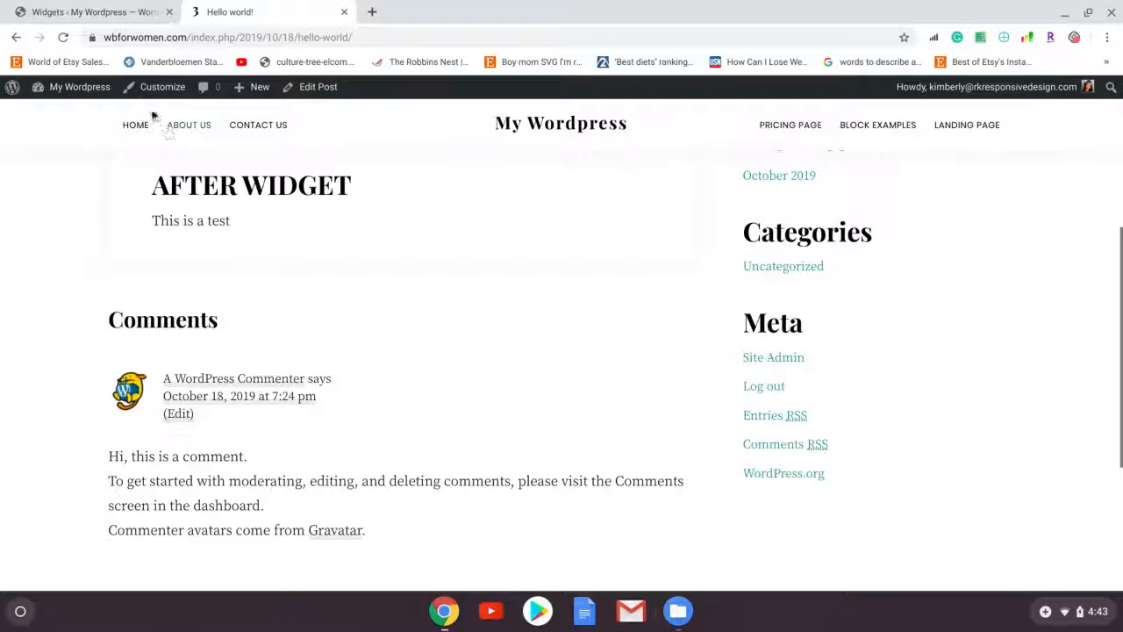
pyautogui.click(117, 11)
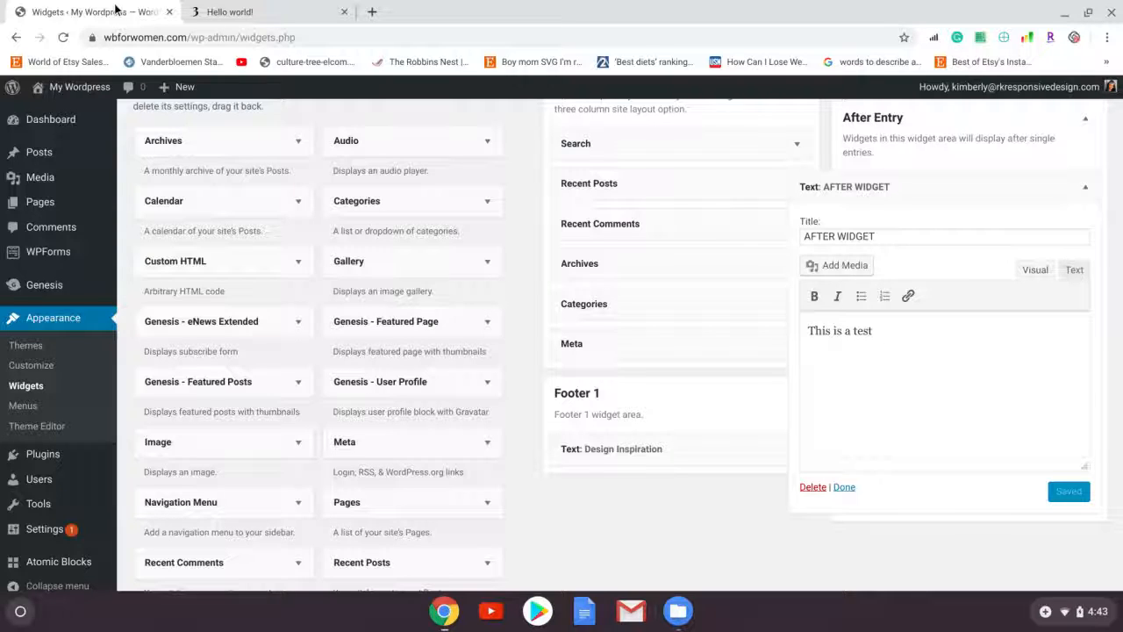
# - Collapse the AFTER WIDGET text widget and reorder the Primary Sidebar to Categories, Recent Comments, Recent Posts, Search, Archives, Meta
pyautogui.click(1084, 188)
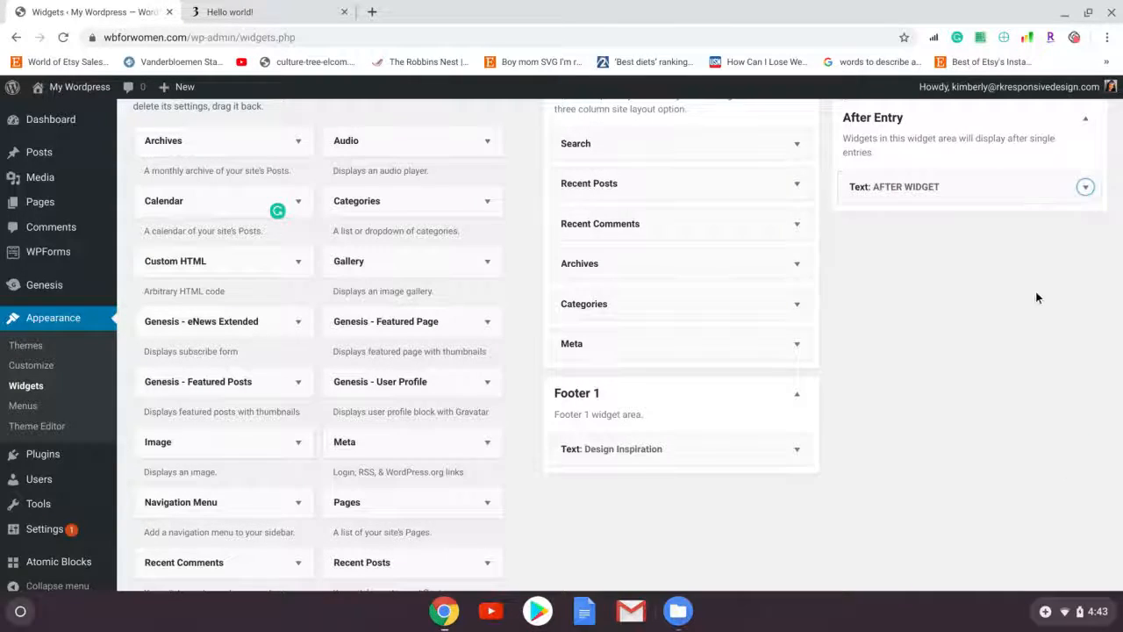
pyautogui.scroll(2, 1007, 325)
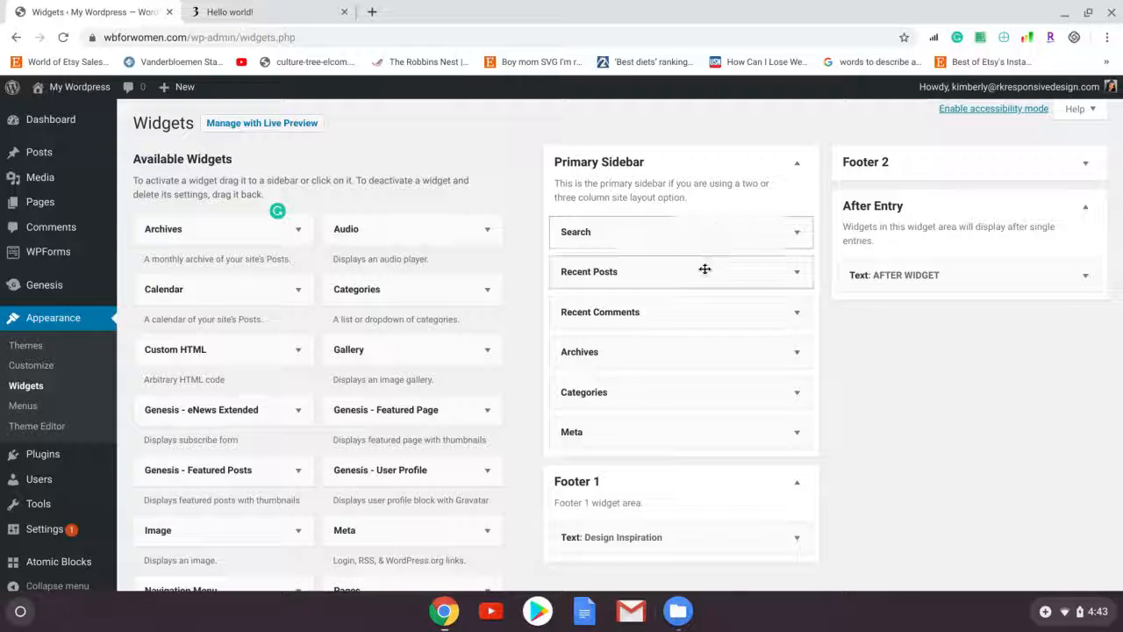
pyautogui.moveTo(705, 270); pyautogui.dragTo(702, 226)
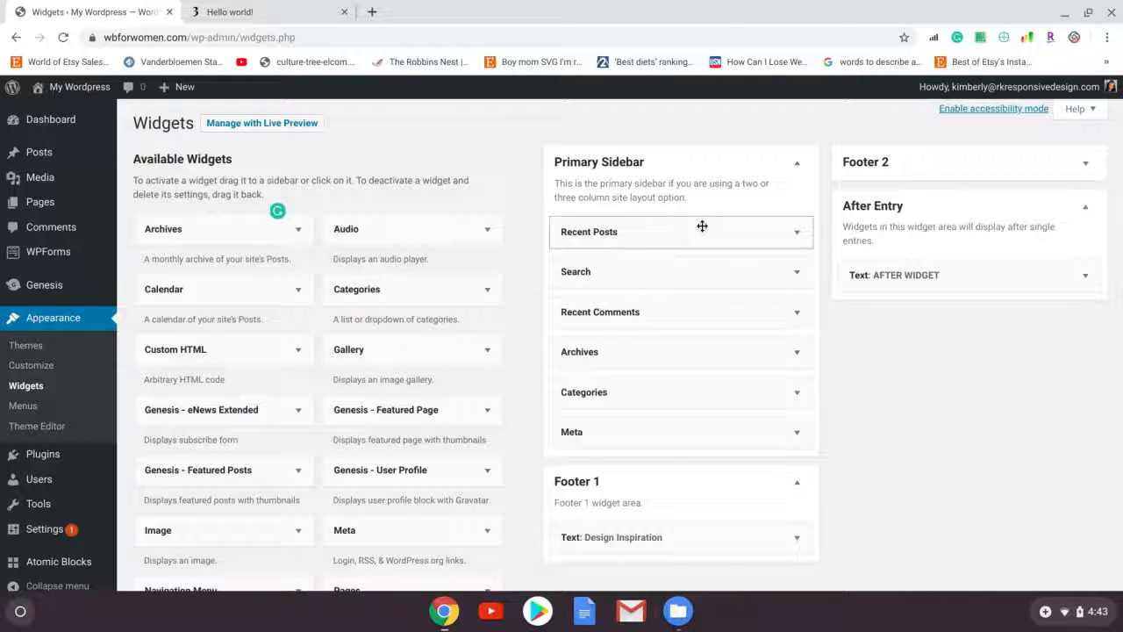
pyautogui.moveTo(711, 313); pyautogui.dragTo(710, 228)
pyautogui.moveTo(705, 386); pyautogui.dragTo(702, 214)
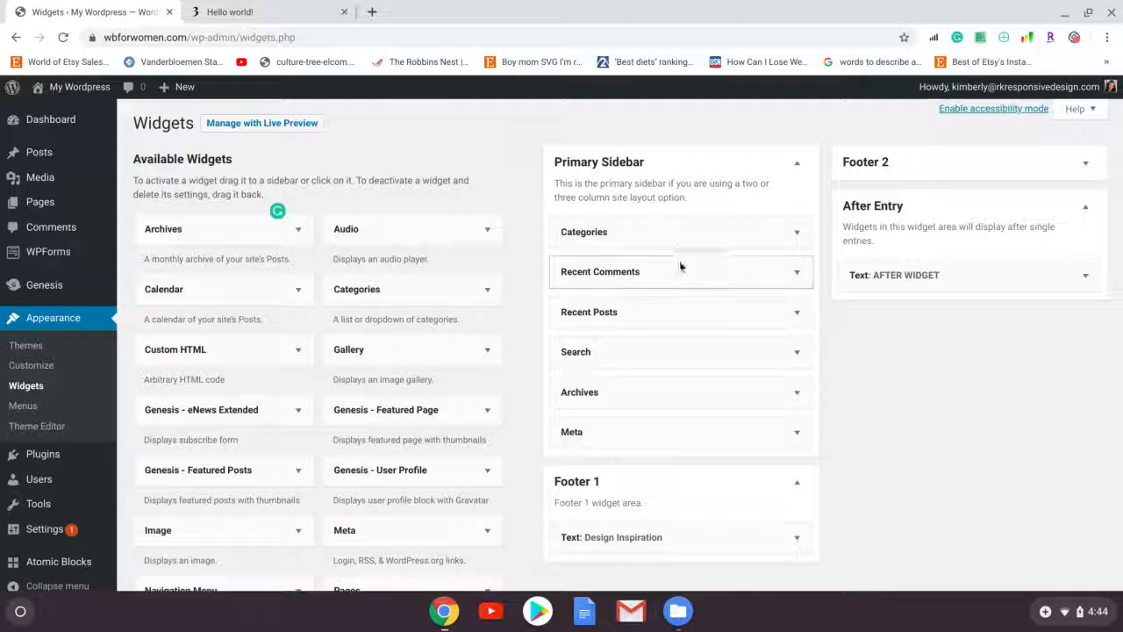
# - Reload the live post to check the new sidebar widget order, and return to the Widgets page
pyautogui.click(267, 11)
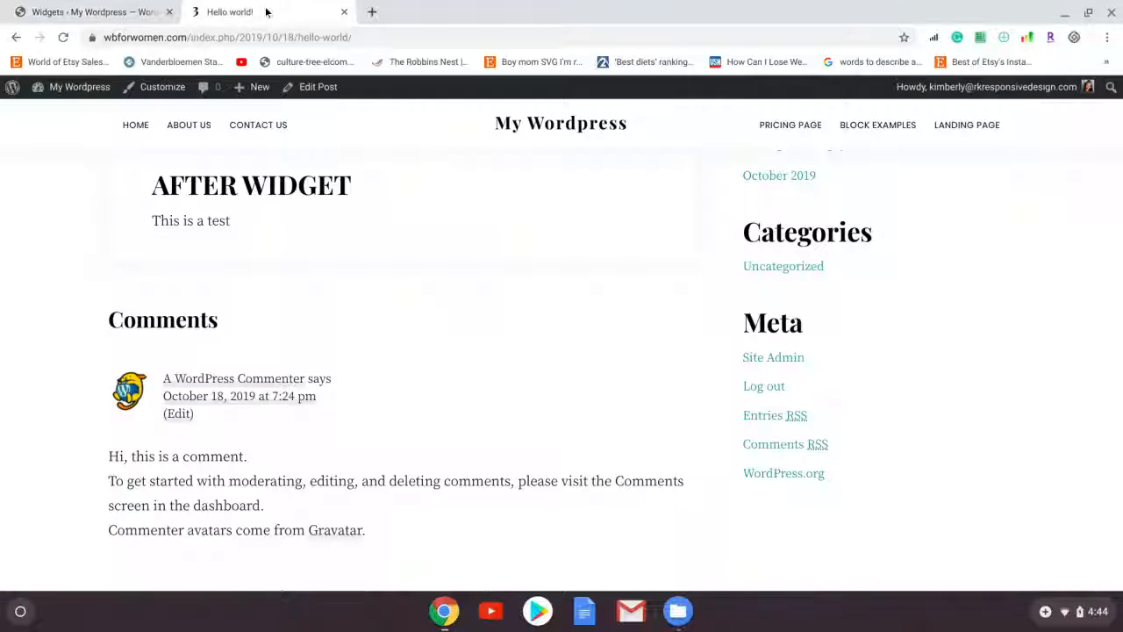
pyautogui.click(395, 37)
pyautogui.press('Return')
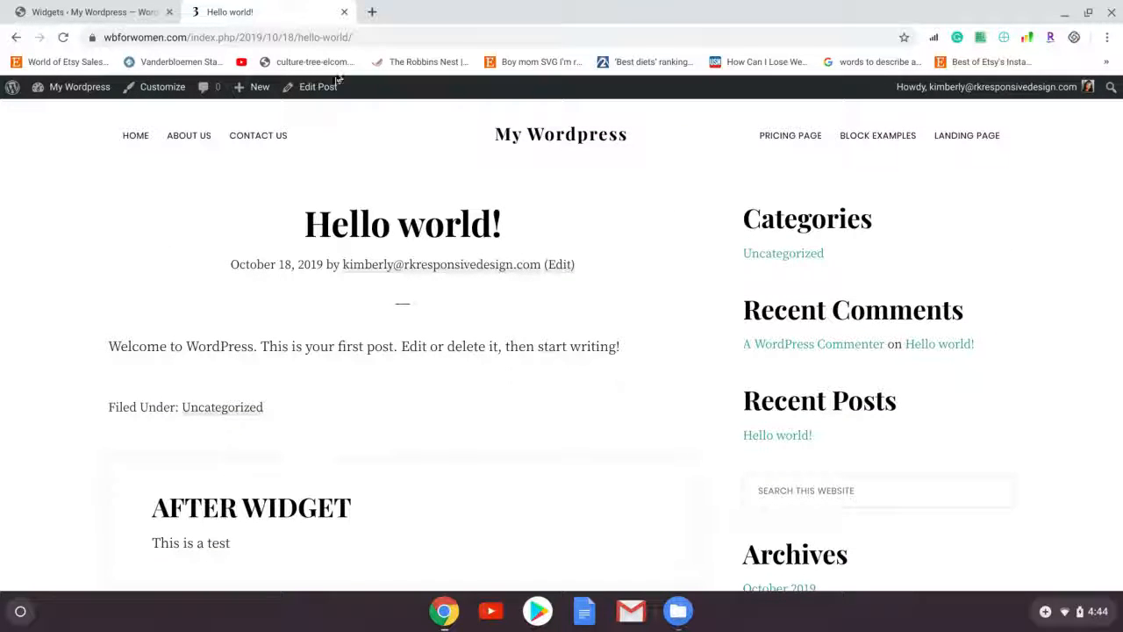
pyautogui.click(132, 12)
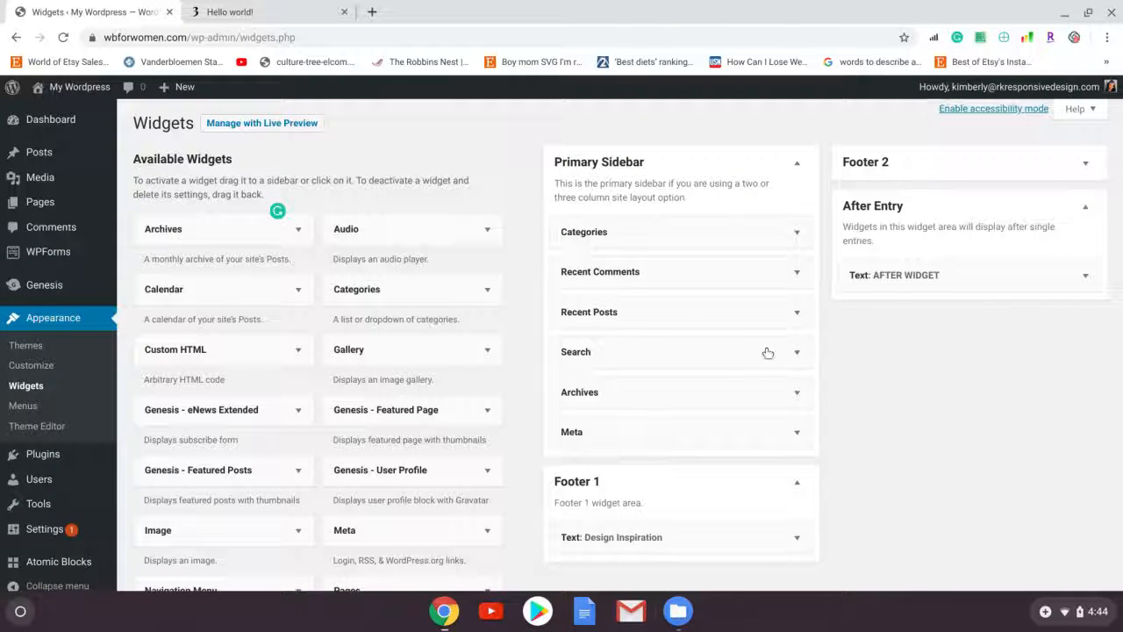
# - Delete the Recent Posts and Meta widgets from the Primary Sidebar
pyautogui.click(751, 322)
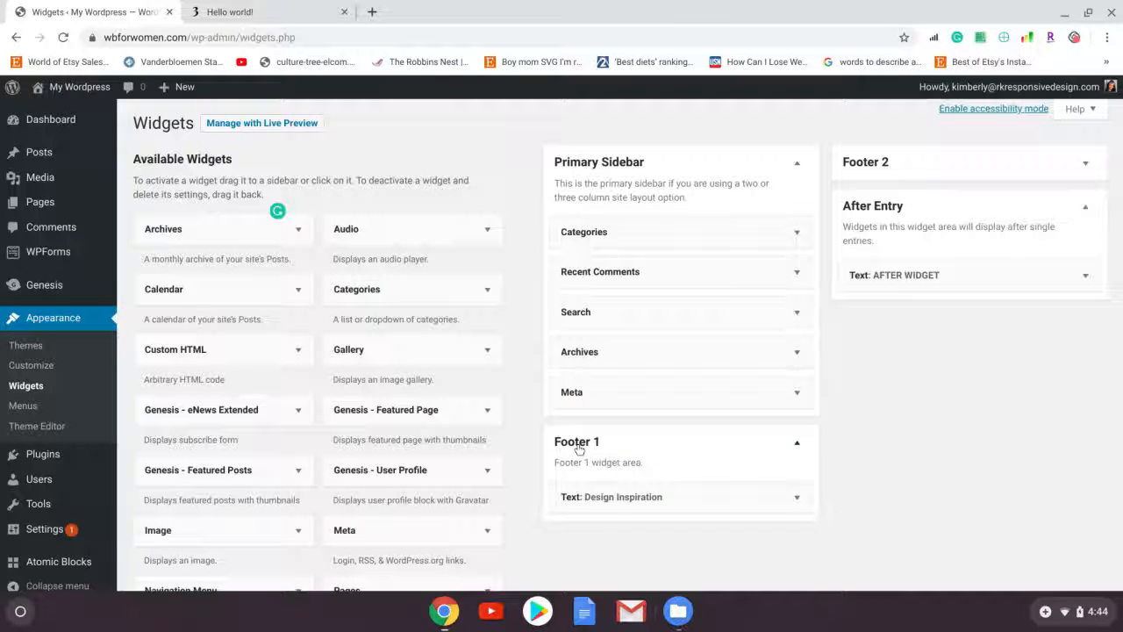
pyautogui.click(796, 392)
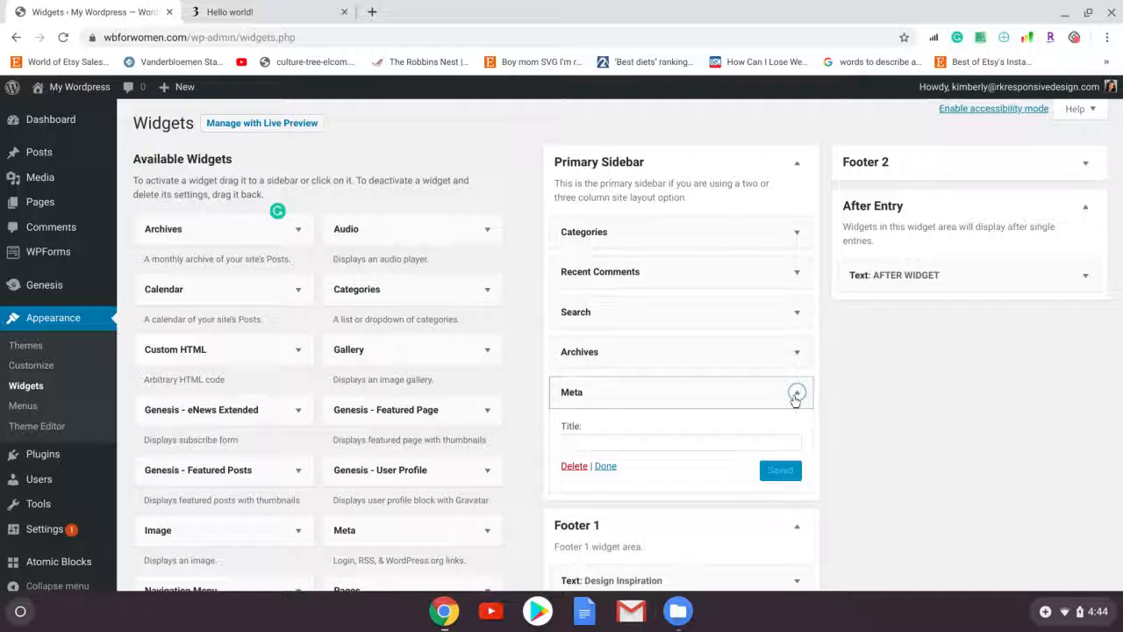
pyautogui.click(579, 469)
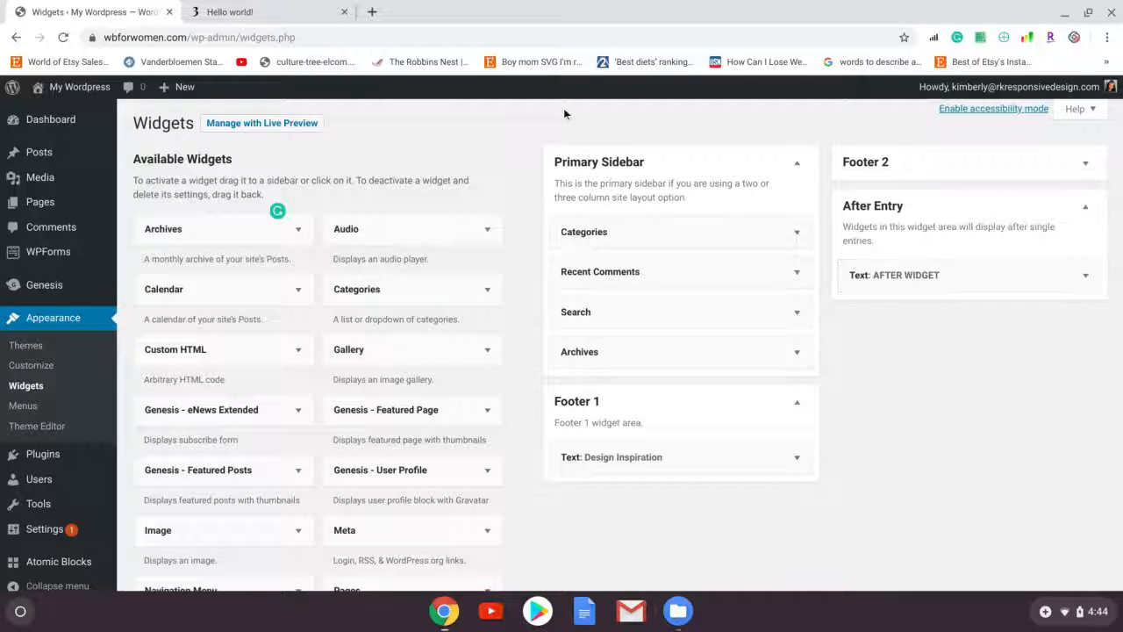
# - Reload the live post to check its sidebar without the deleted Recent Posts and Meta widgets
pyautogui.click(282, 11)
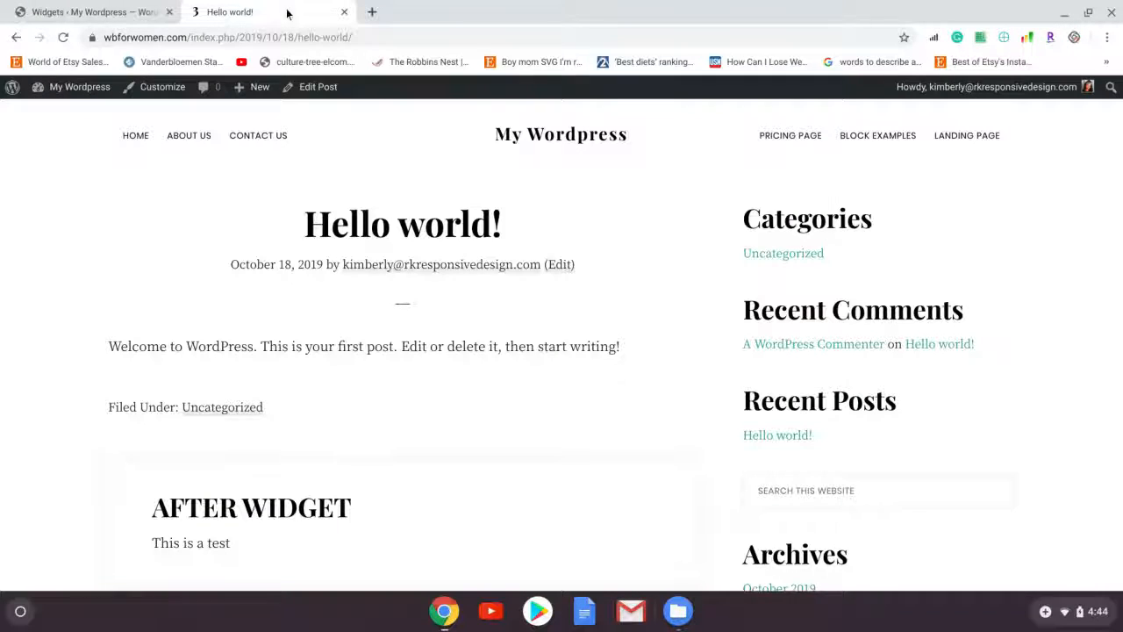
pyautogui.click(83, 12)
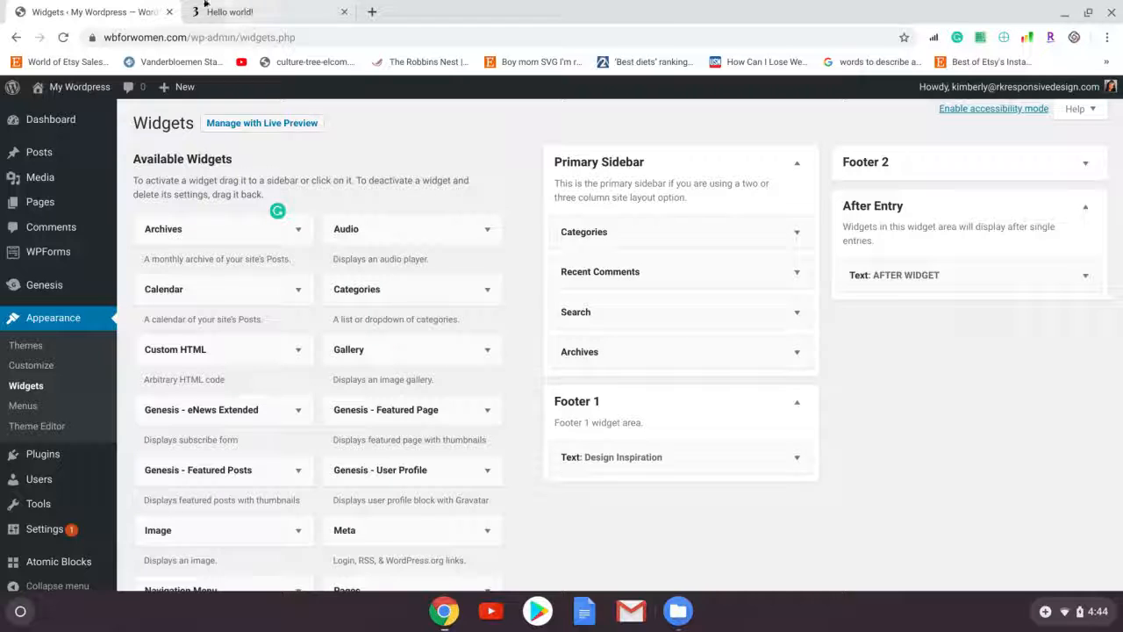
pyautogui.click(236, 12)
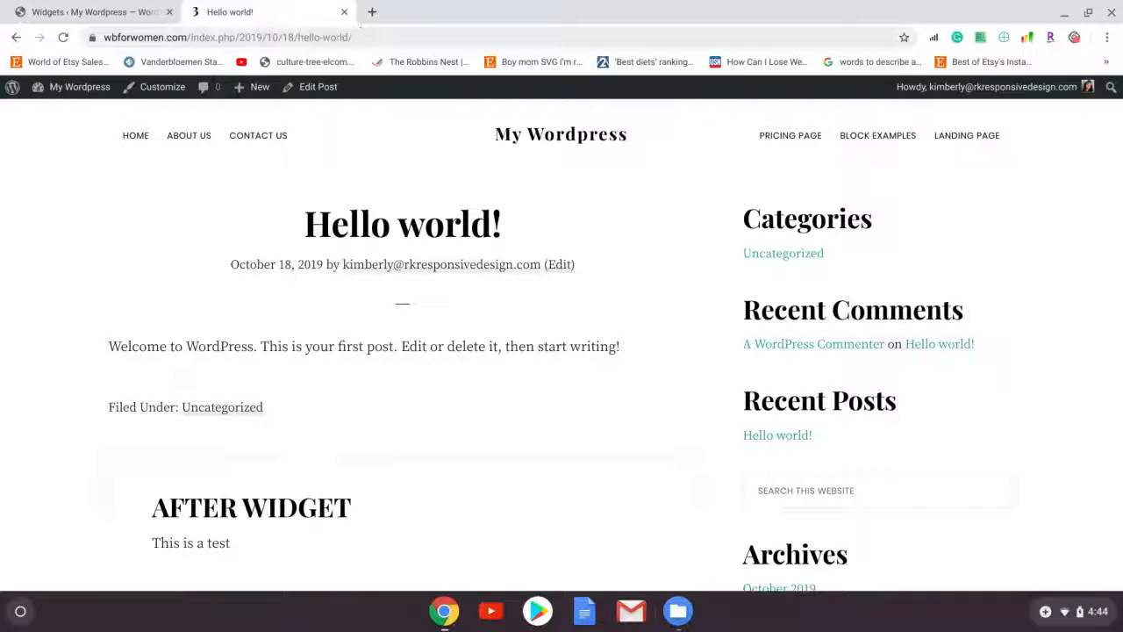
pyautogui.click(374, 38)
pyautogui.press('Return')
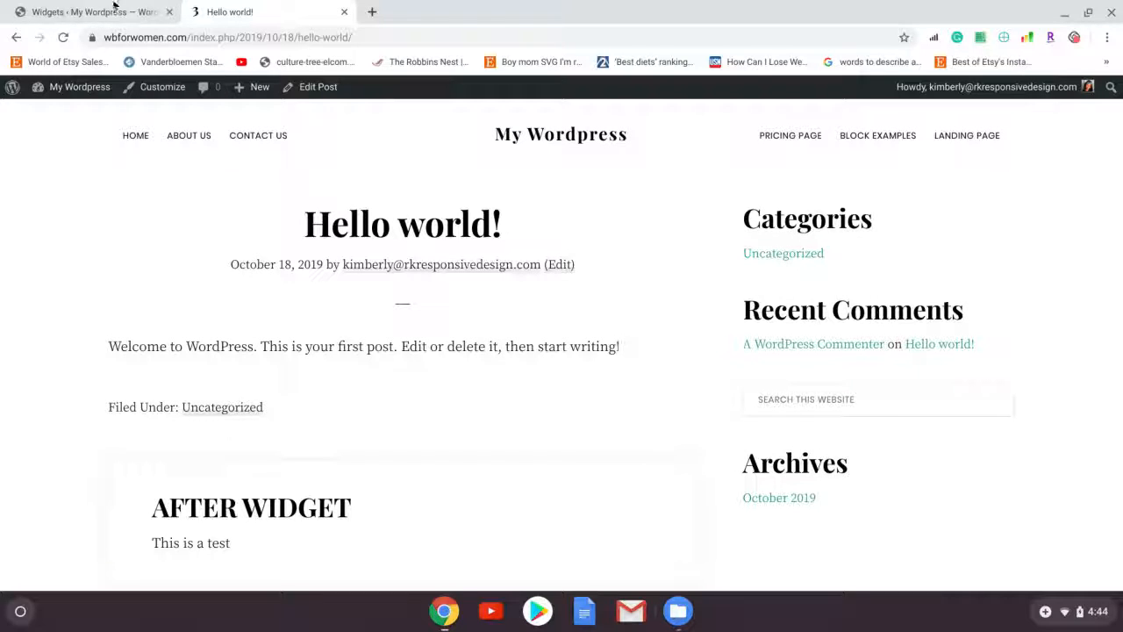
# - Return to the Widgets page and collapse the Available Widgets section
pyautogui.click(110, 11)
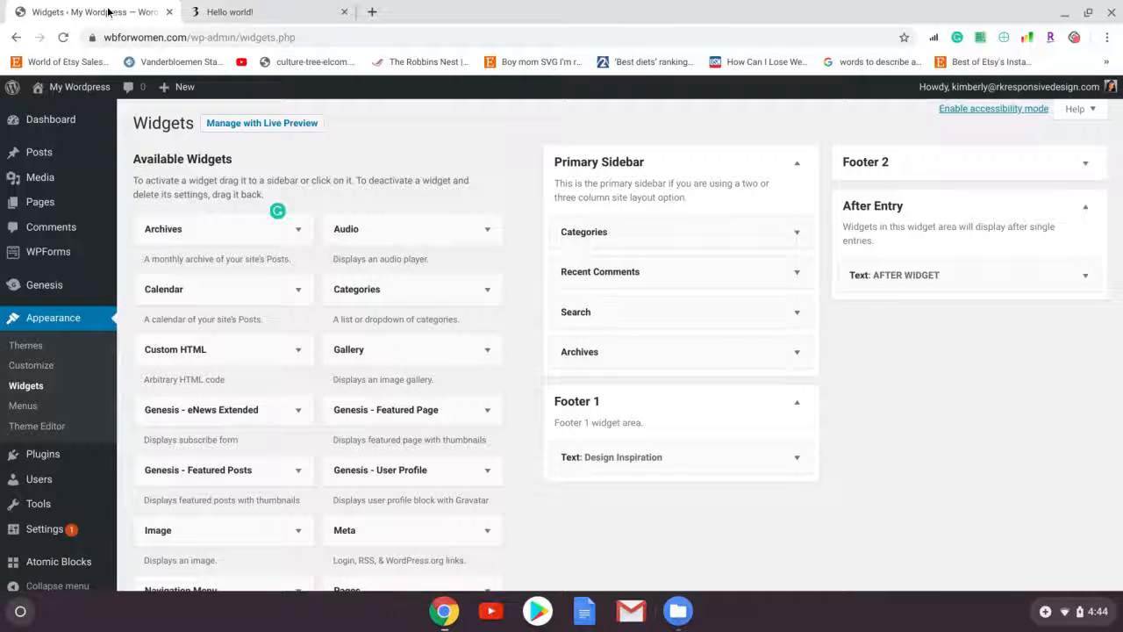
pyautogui.click(428, 156)
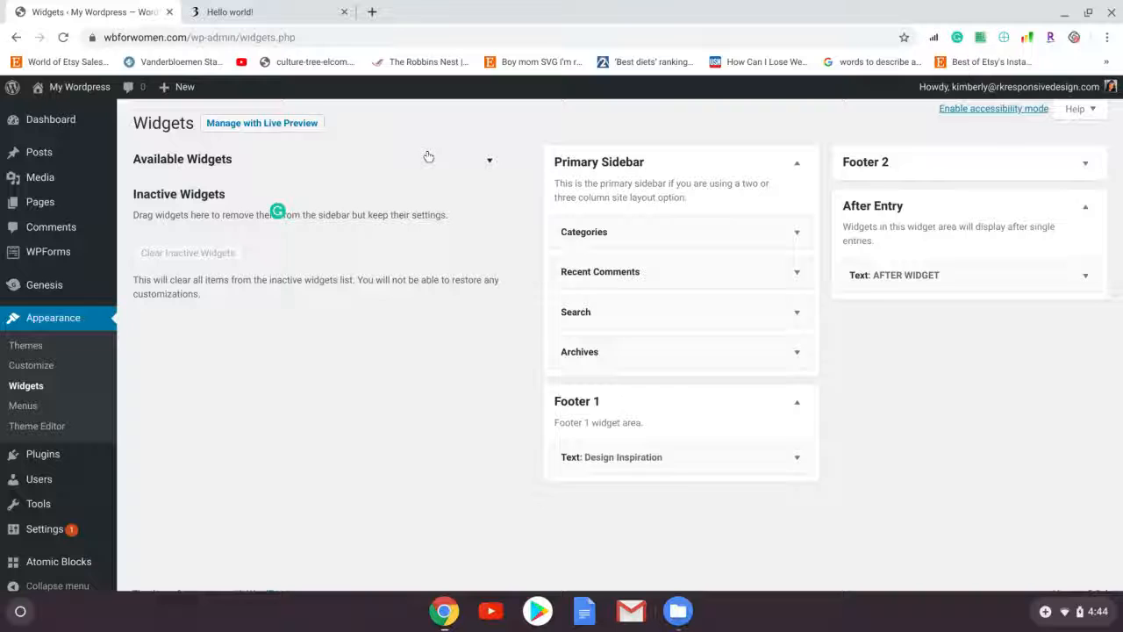
# - Expand the Available Widgets section and add an Image widget to the Primary Sidebar
pyautogui.click(428, 156)
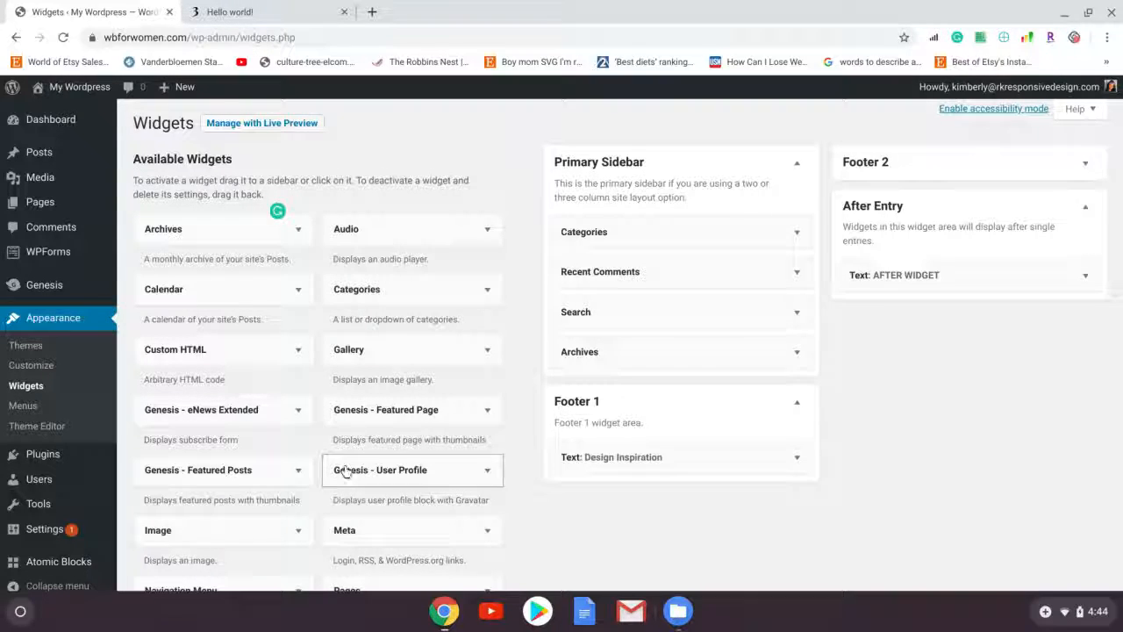
pyautogui.click(242, 531)
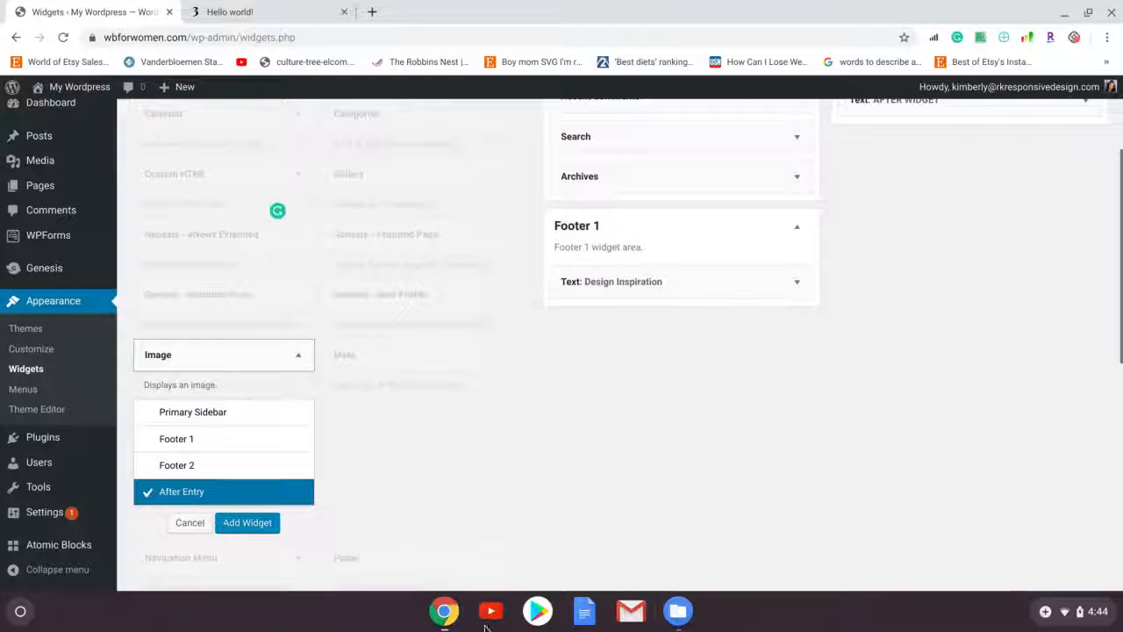
pyautogui.click(227, 425)
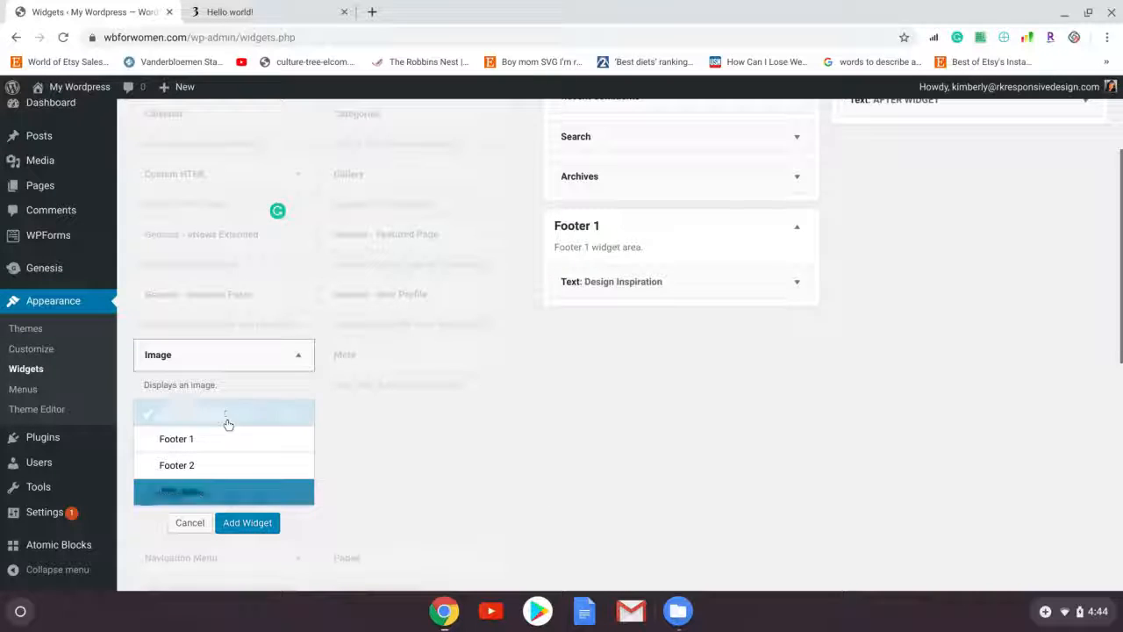
pyautogui.click(249, 522)
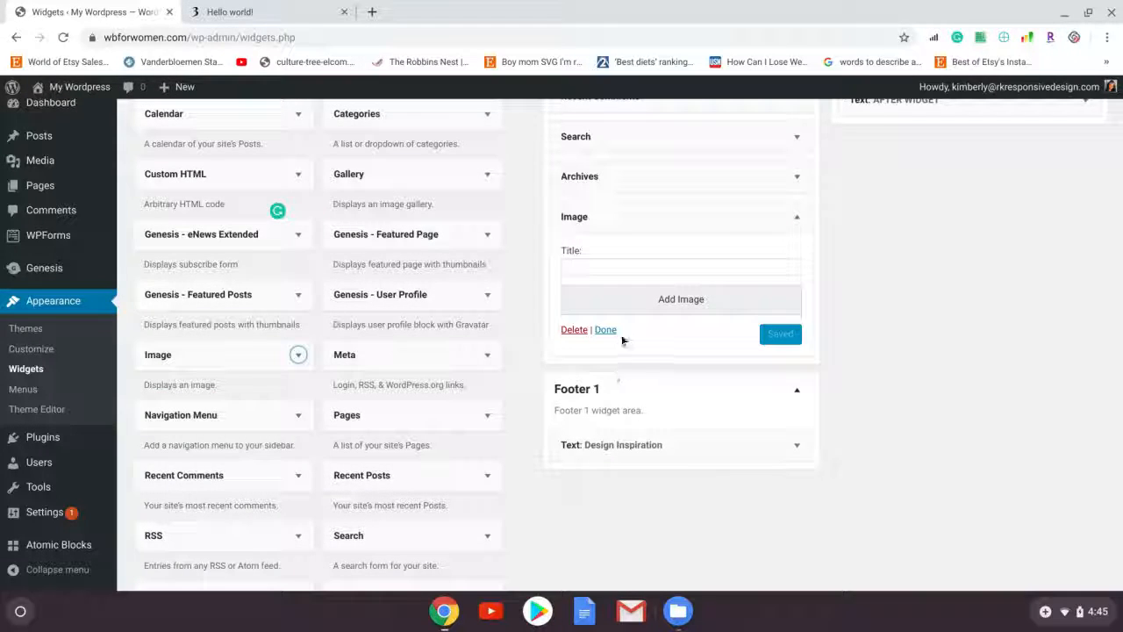
# - Upload OverProject (63).png from the Downloads folder and add it to the Image widget
pyautogui.click(649, 305)
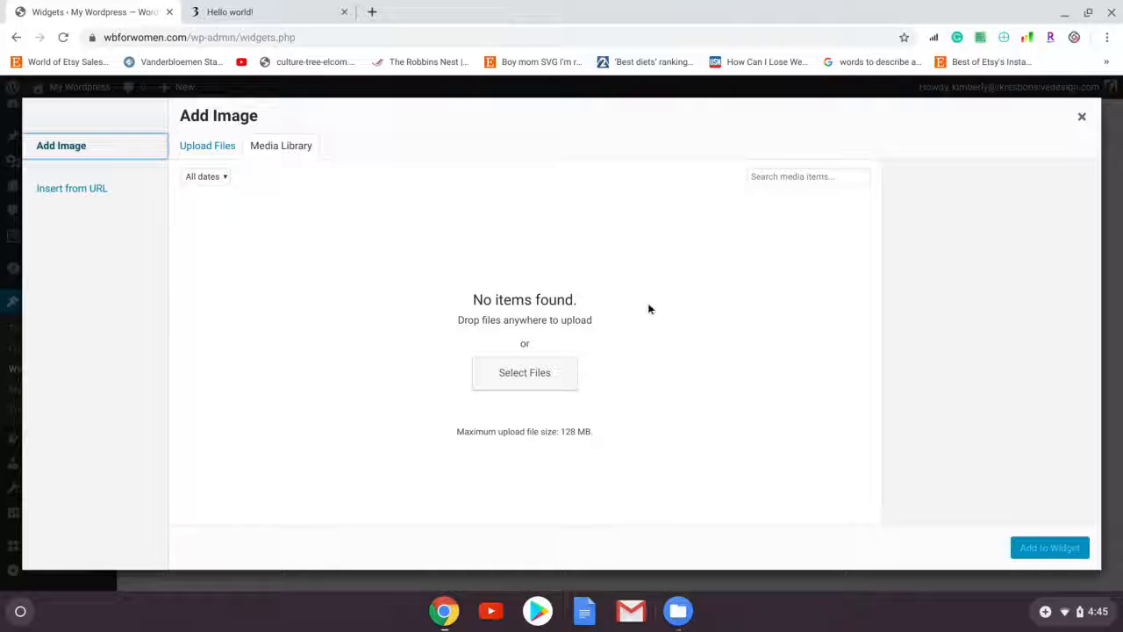
pyautogui.click(219, 149)
pyautogui.click(277, 145)
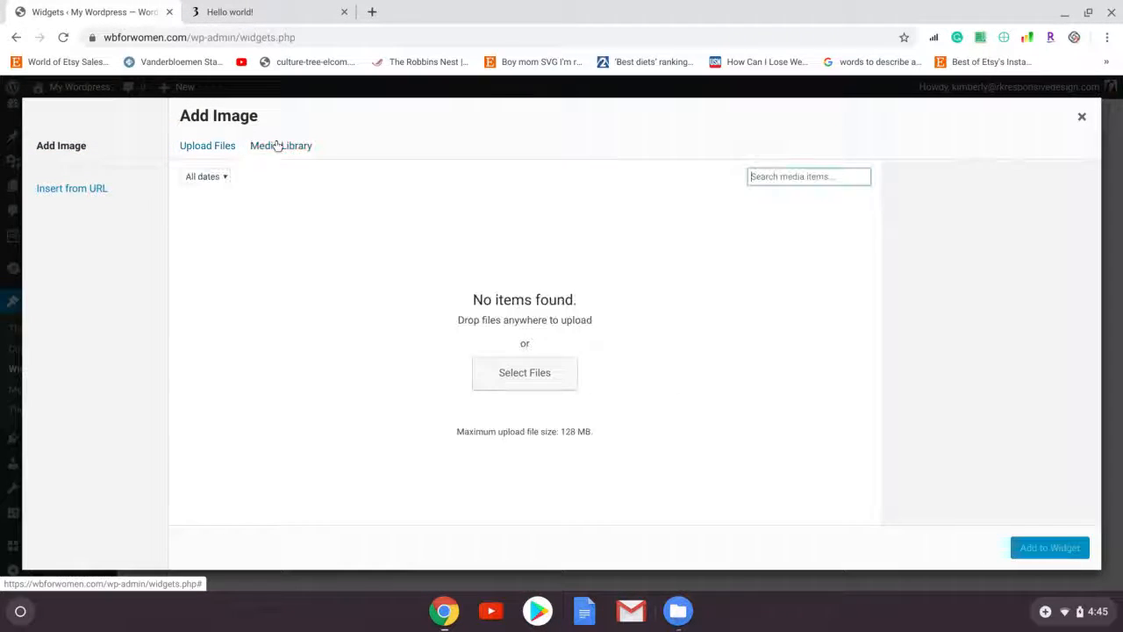
pyautogui.click(539, 377)
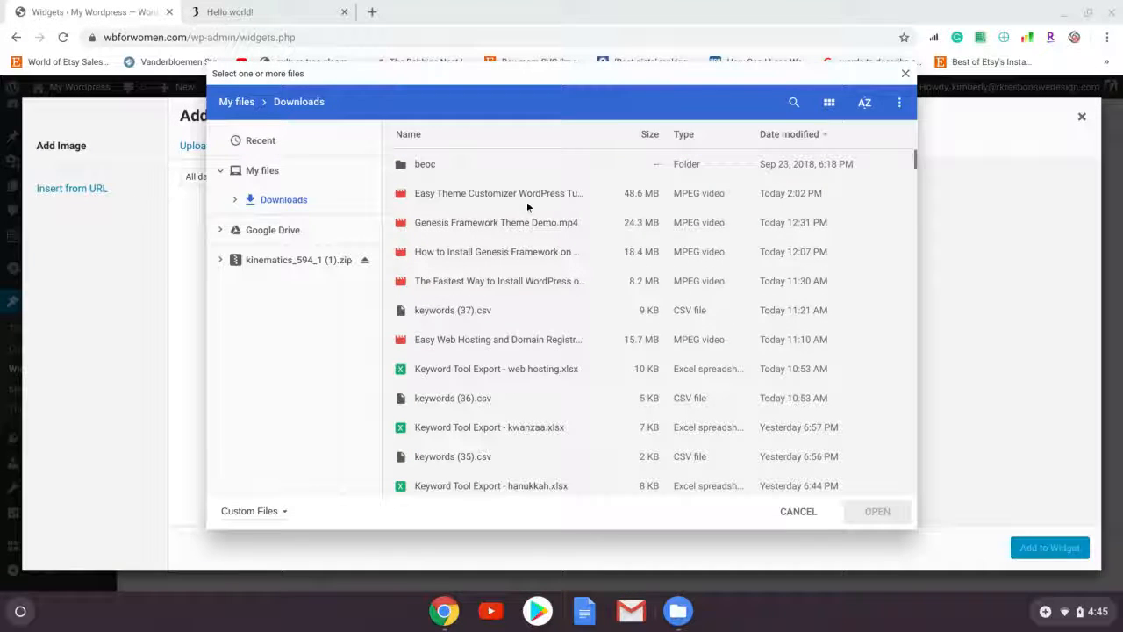
pyautogui.click(496, 314)
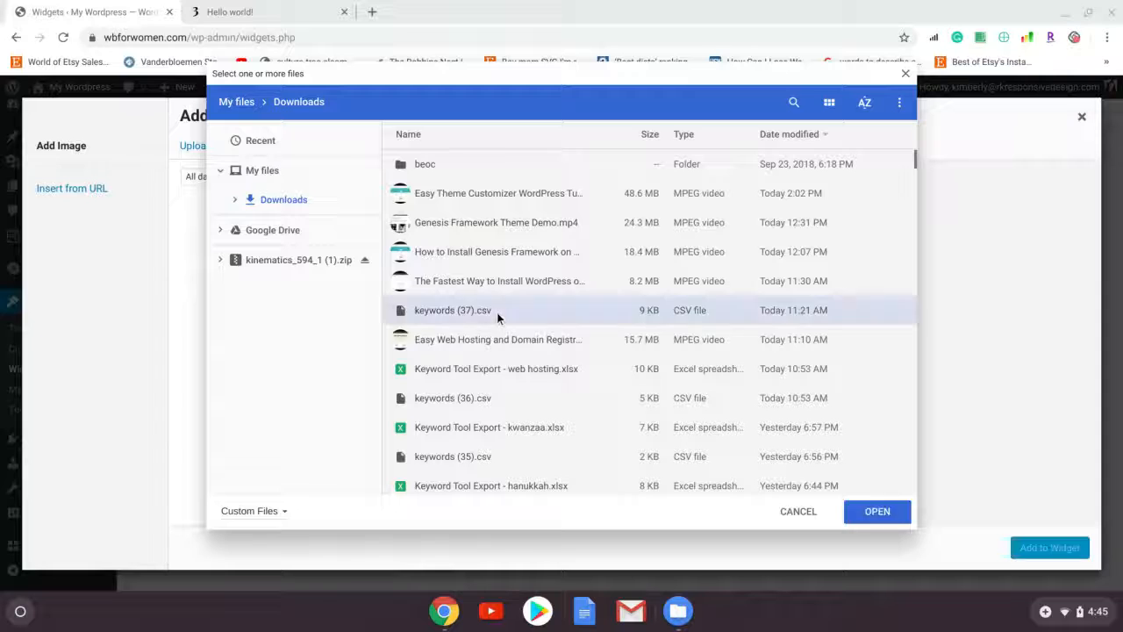
pyautogui.press('Down')
pyautogui.press('Down')
pyautogui.press('Down')
pyautogui.press('Down')
pyautogui.press('Down')
pyautogui.press('Down')
pyautogui.press('Down')
pyautogui.press('Down')
pyautogui.press('Down')
pyautogui.press('Down')
pyautogui.press('Down')
pyautogui.press('Down')
pyautogui.press('Down')
pyautogui.press('Down')
pyautogui.press('Down')
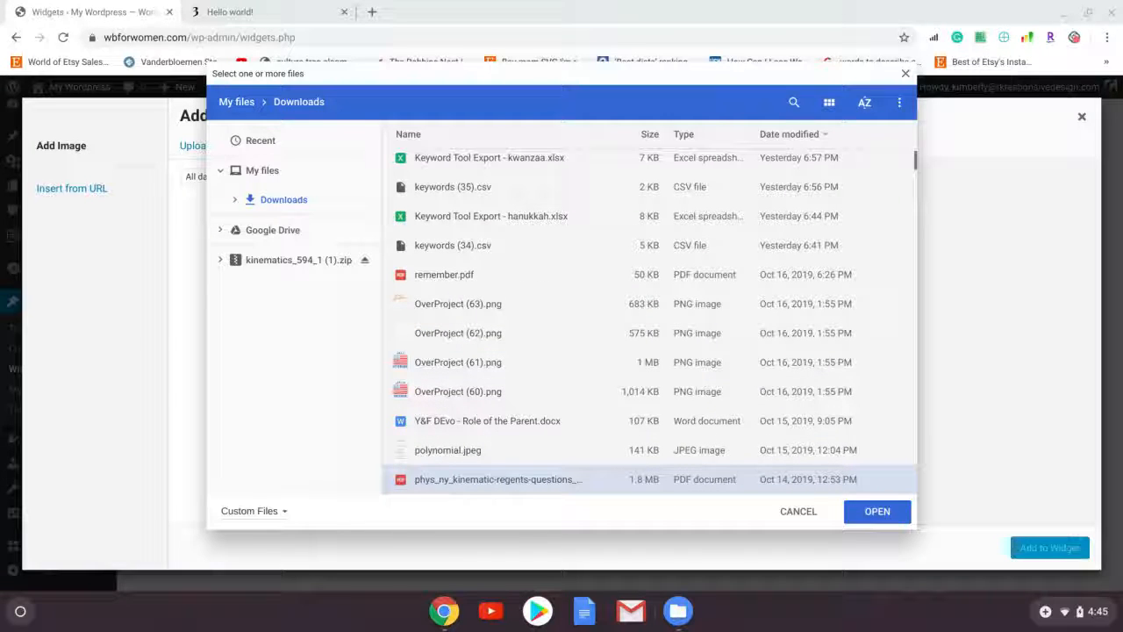
pyautogui.doubleClick(483, 310)
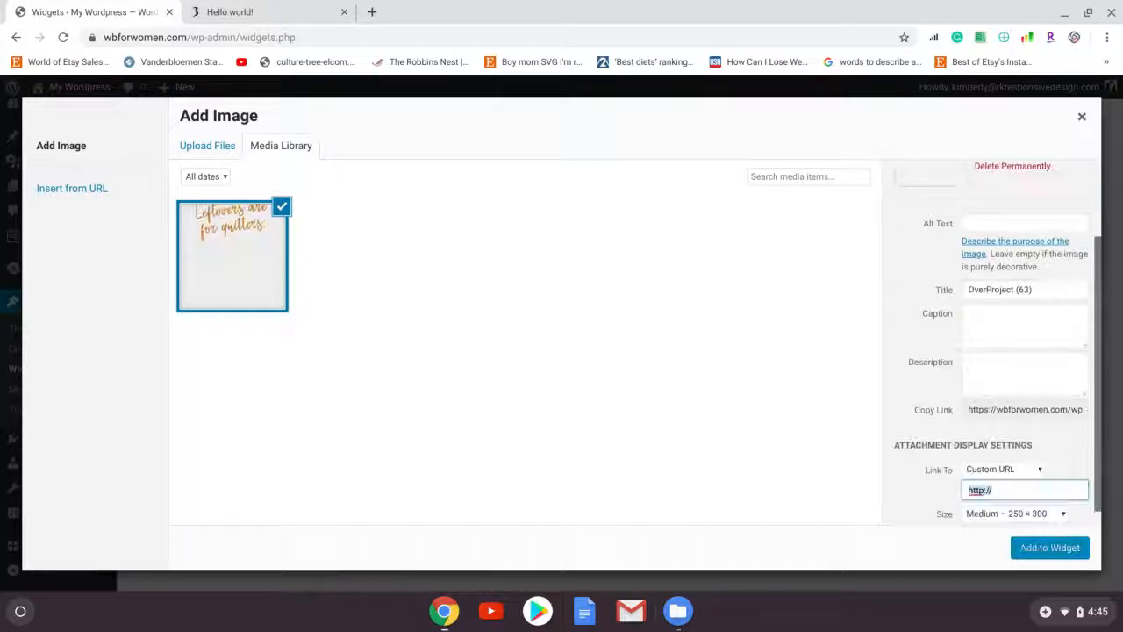
pyautogui.click(1053, 547)
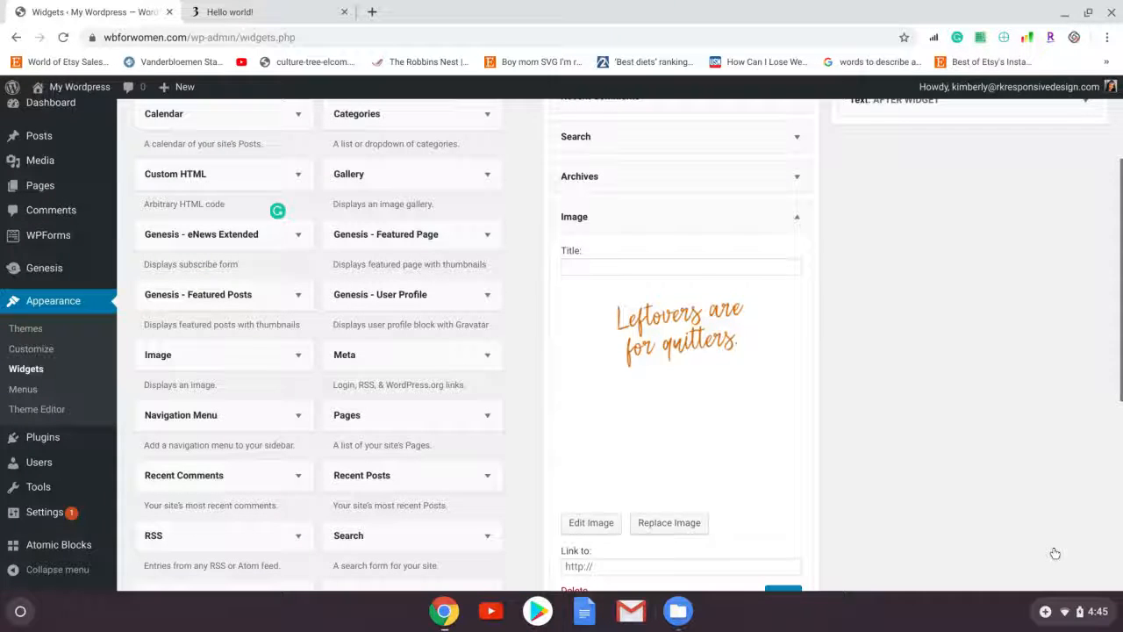
# - Save the Image widget in the Primary Sidebar with its link address left empty
pyautogui.scroll(-1, 959, 500)
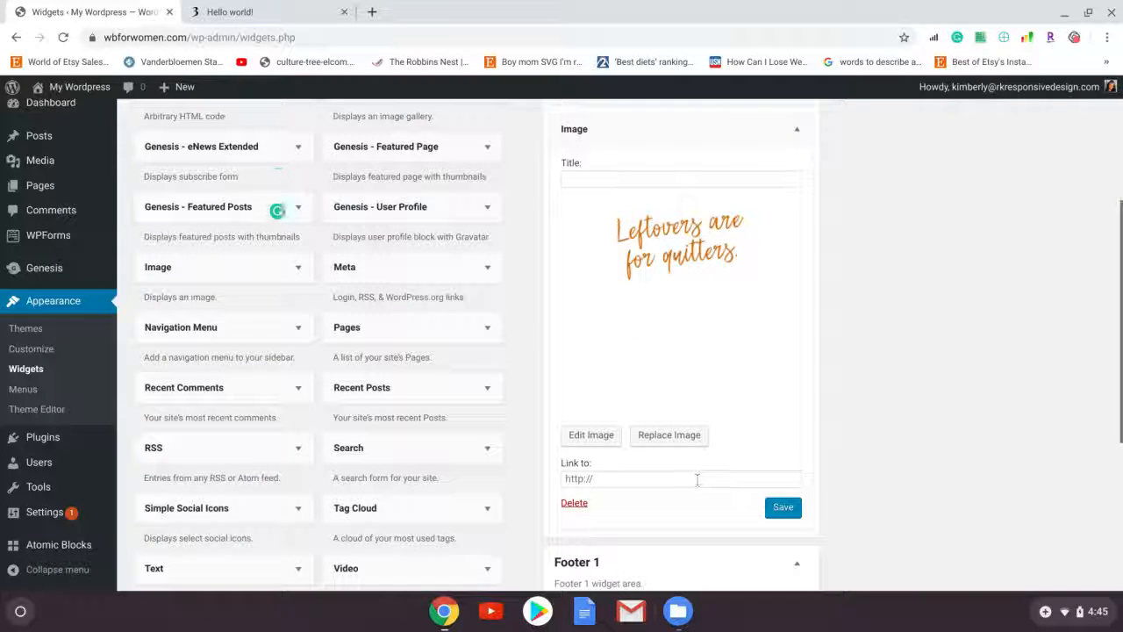
pyautogui.click(696, 479)
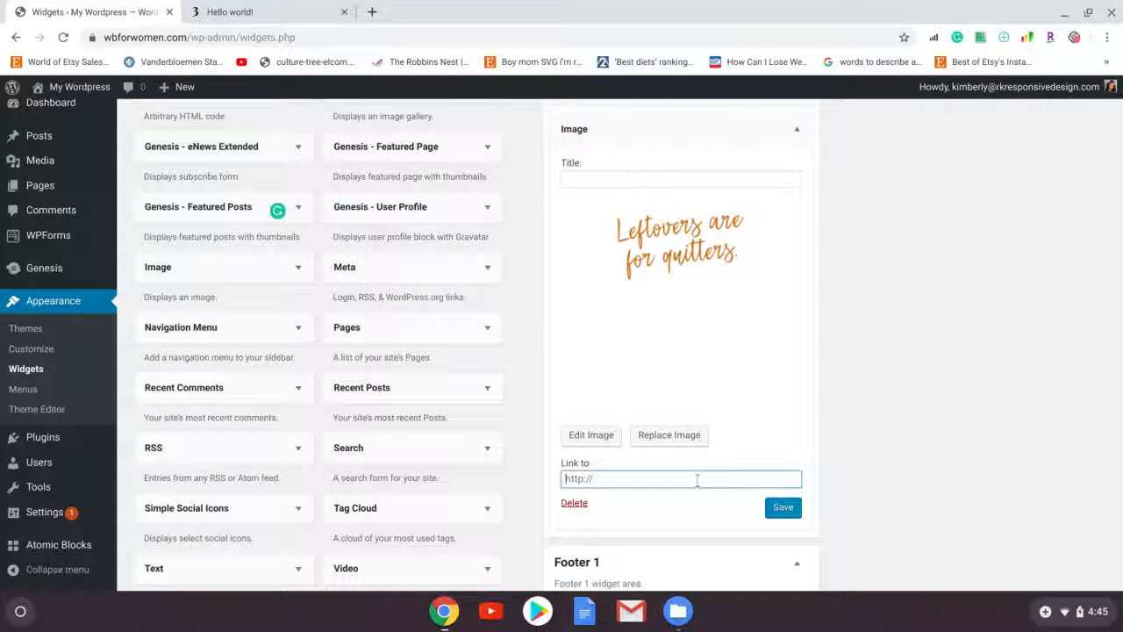
pyautogui.click(781, 508)
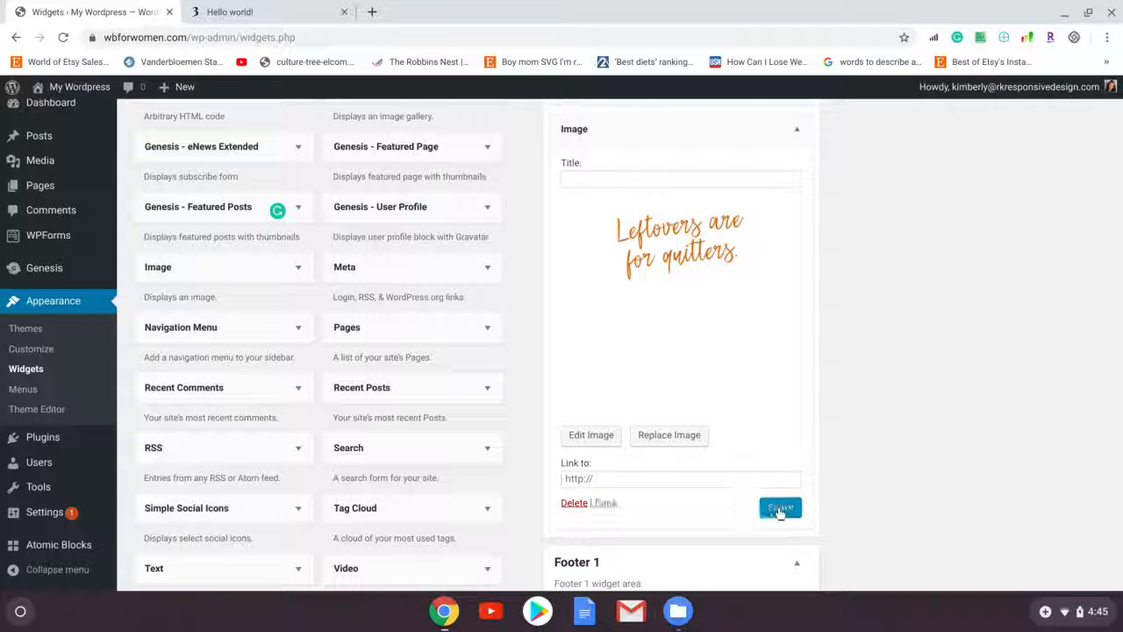
# - Reload the live post to check the new sidebar image, then collapse the Image widget back on the Widgets page
pyautogui.click(286, 18)
pyautogui.click(316, 37)
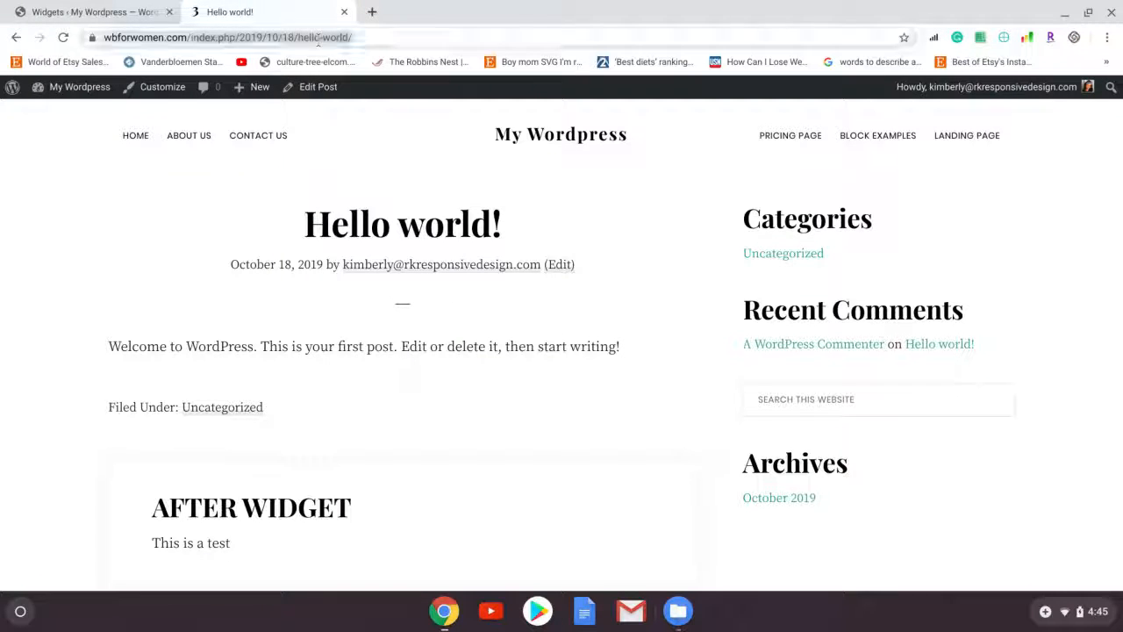
pyautogui.press('Return')
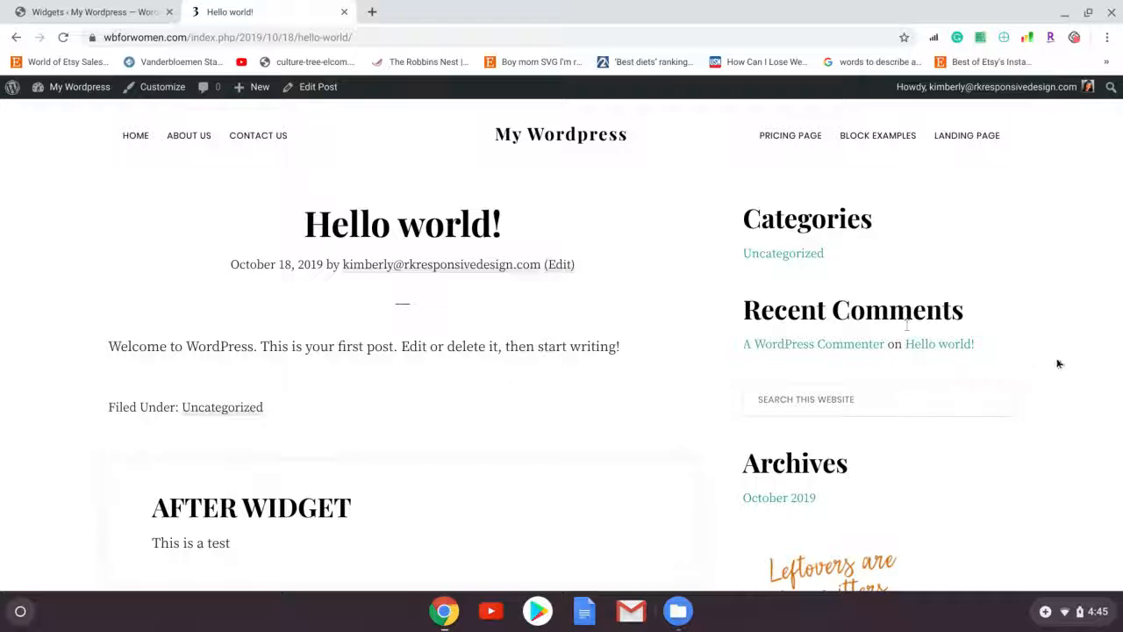
pyautogui.scroll(-3, 1057, 357)
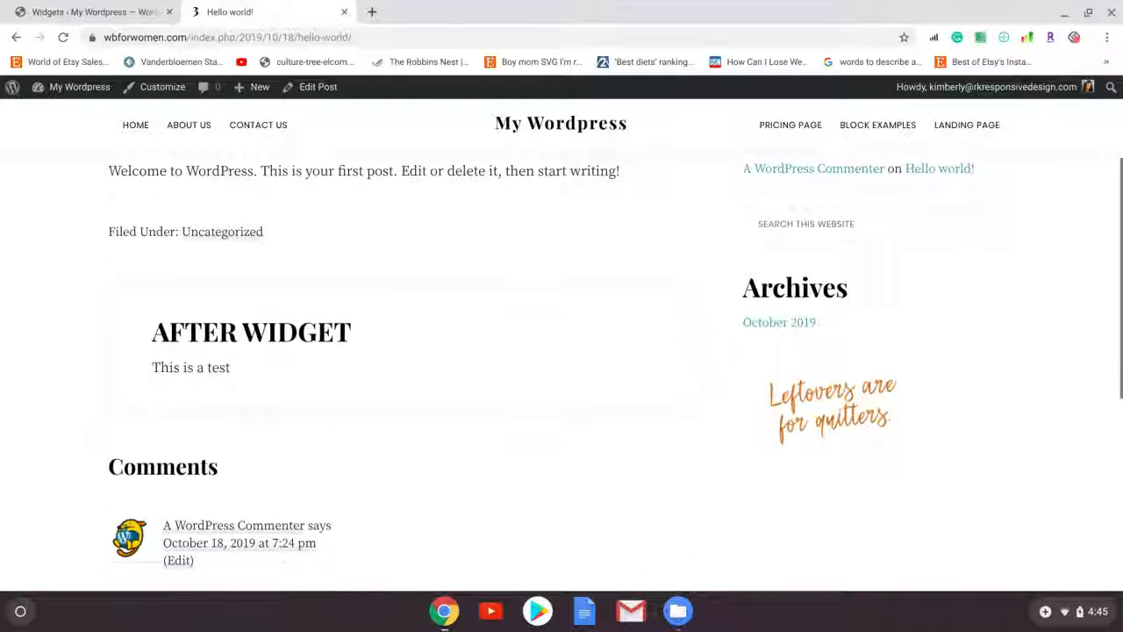
pyautogui.scroll(2, 562, 351)
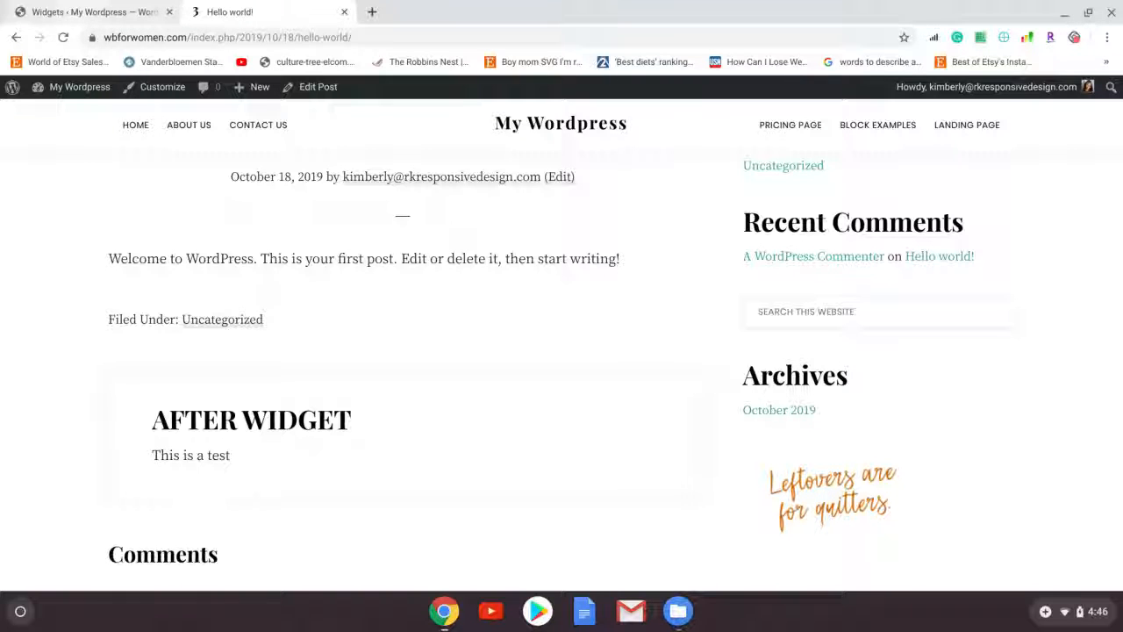
pyautogui.click(74, 11)
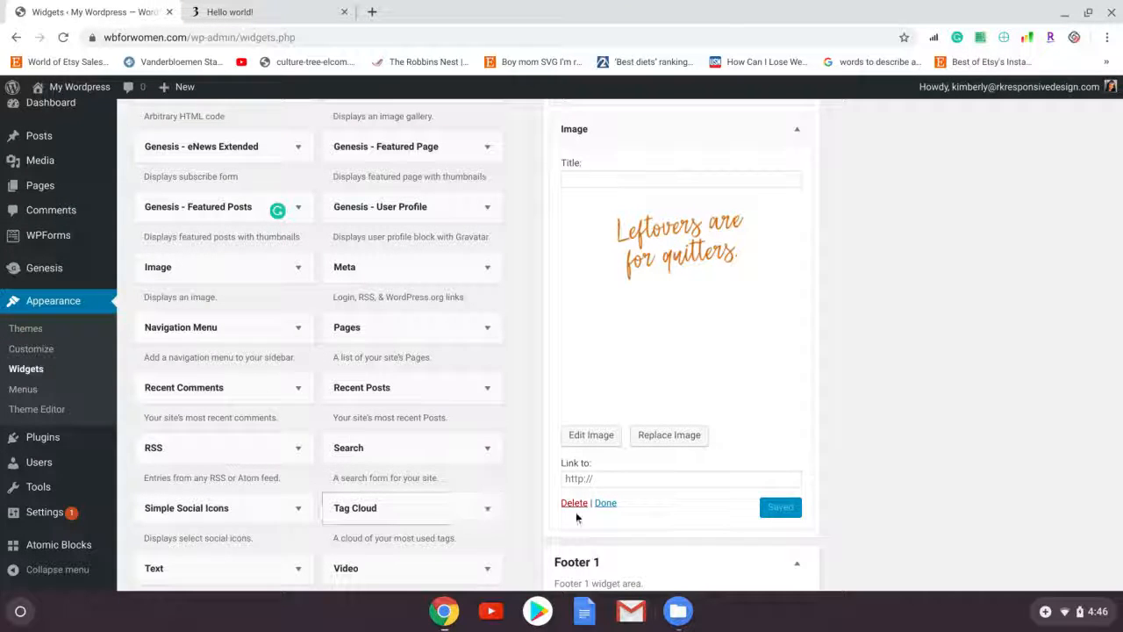
pyautogui.click(797, 129)
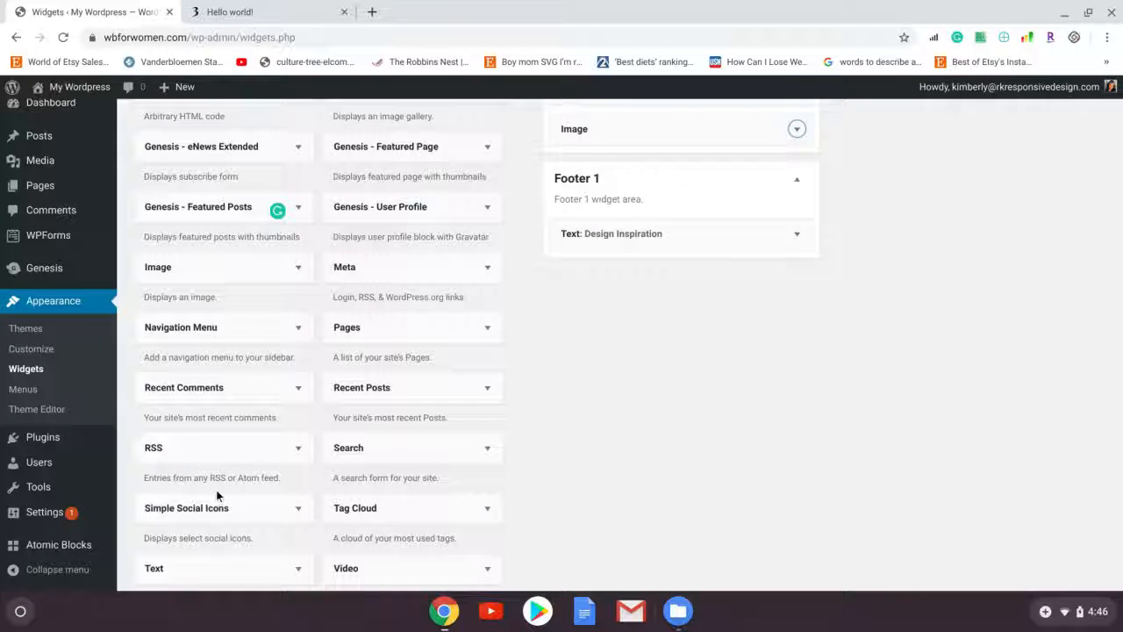
# - Search the plugins available to add for "simple social icons", and open the list of installed plugins
pyautogui.moveTo(64, 436)
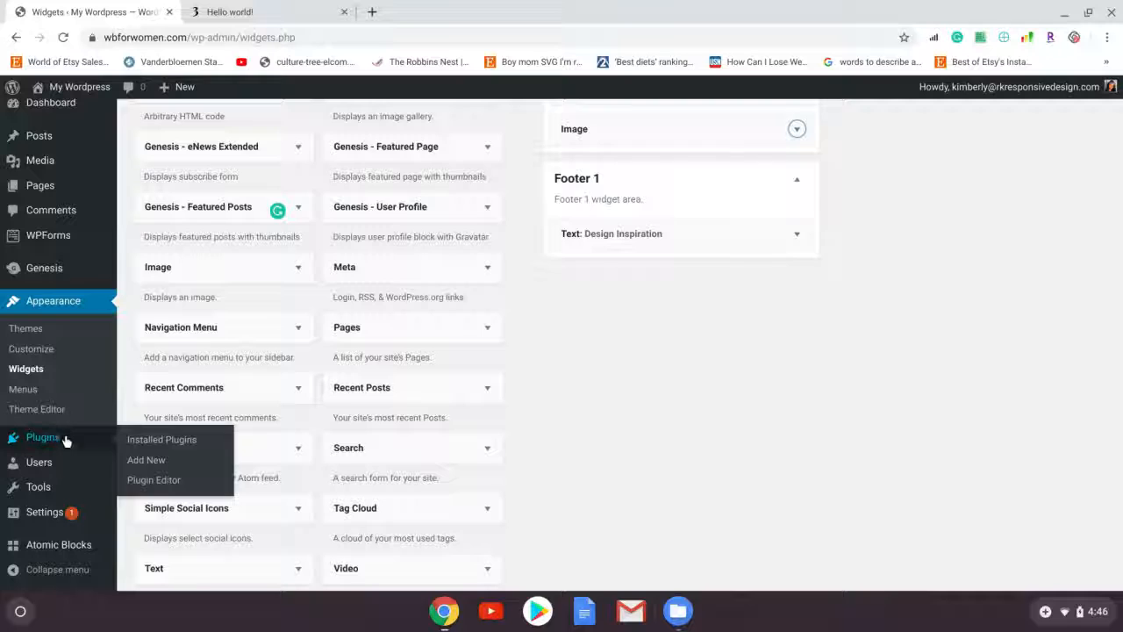
pyautogui.click(160, 463)
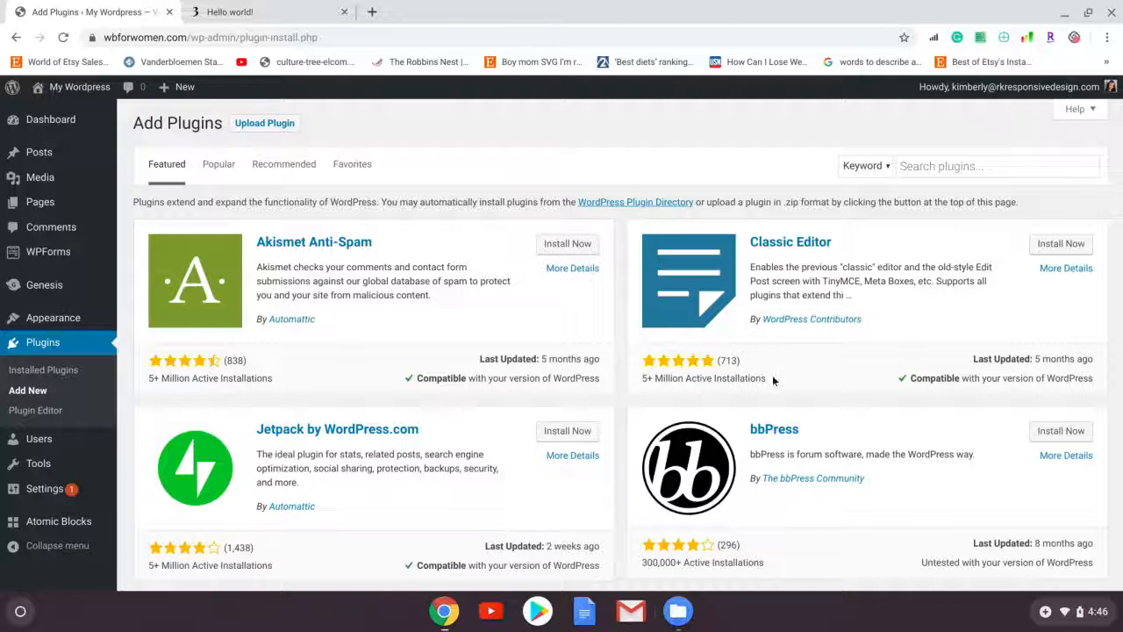
pyautogui.click(957, 165)
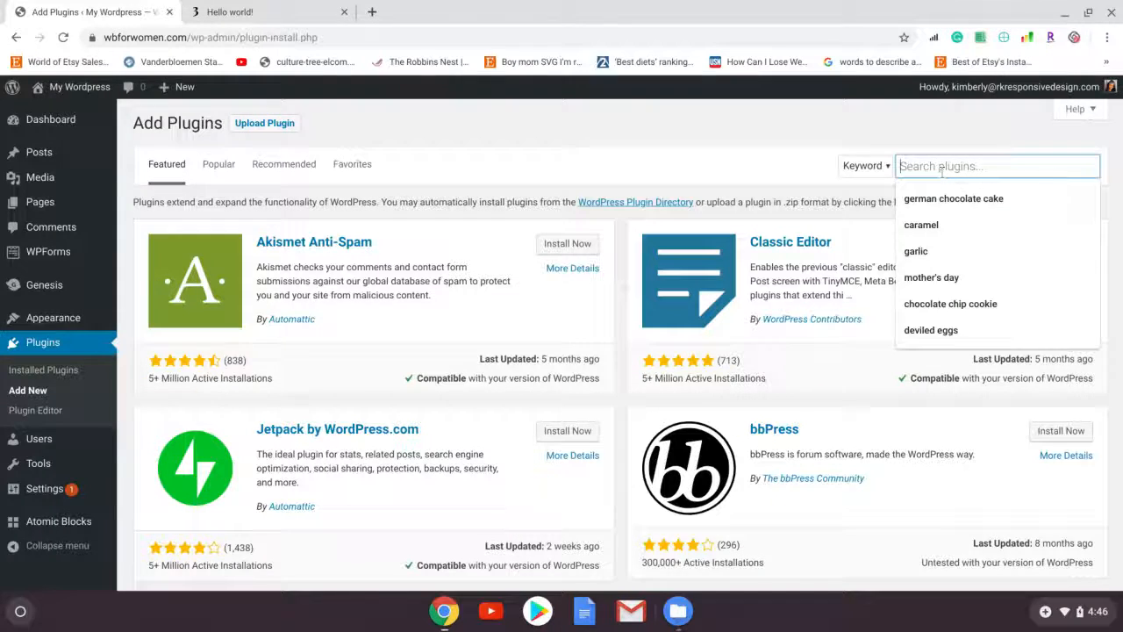
pyautogui.write('simple soi')
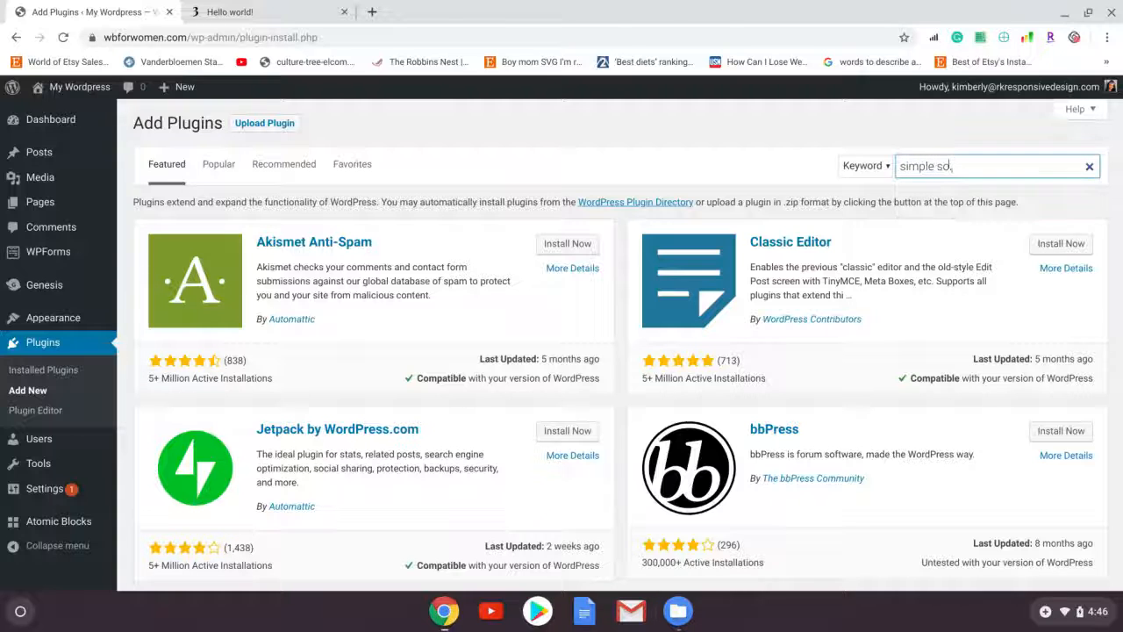
pyautogui.press('BackSpace')
pyautogui.write('cial')
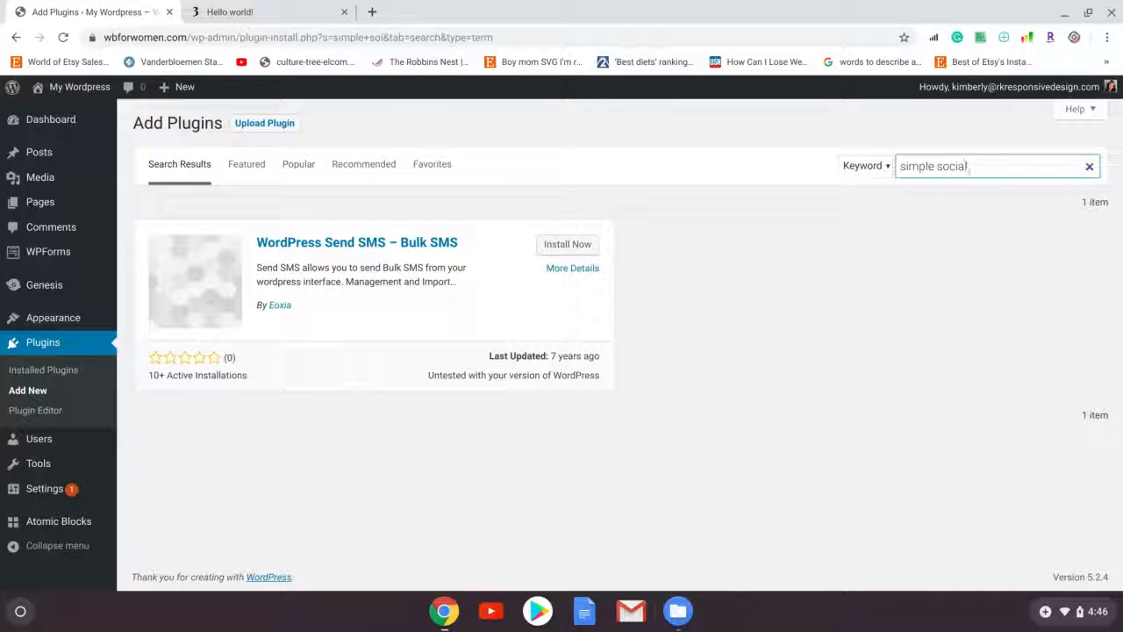
pyautogui.write(' icons')
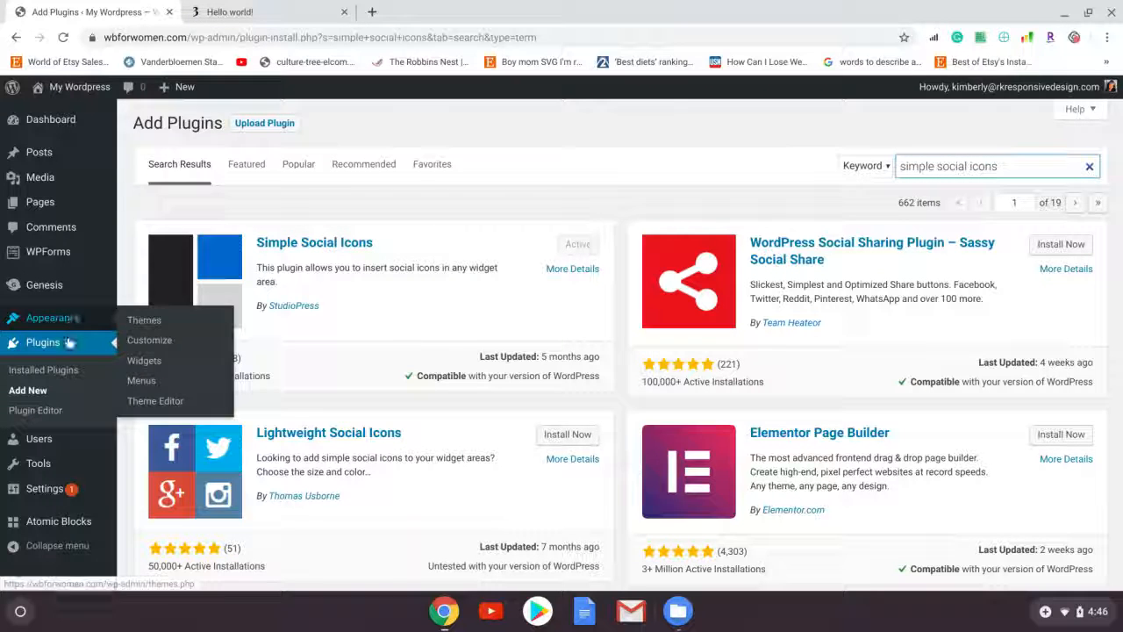
pyautogui.click(60, 374)
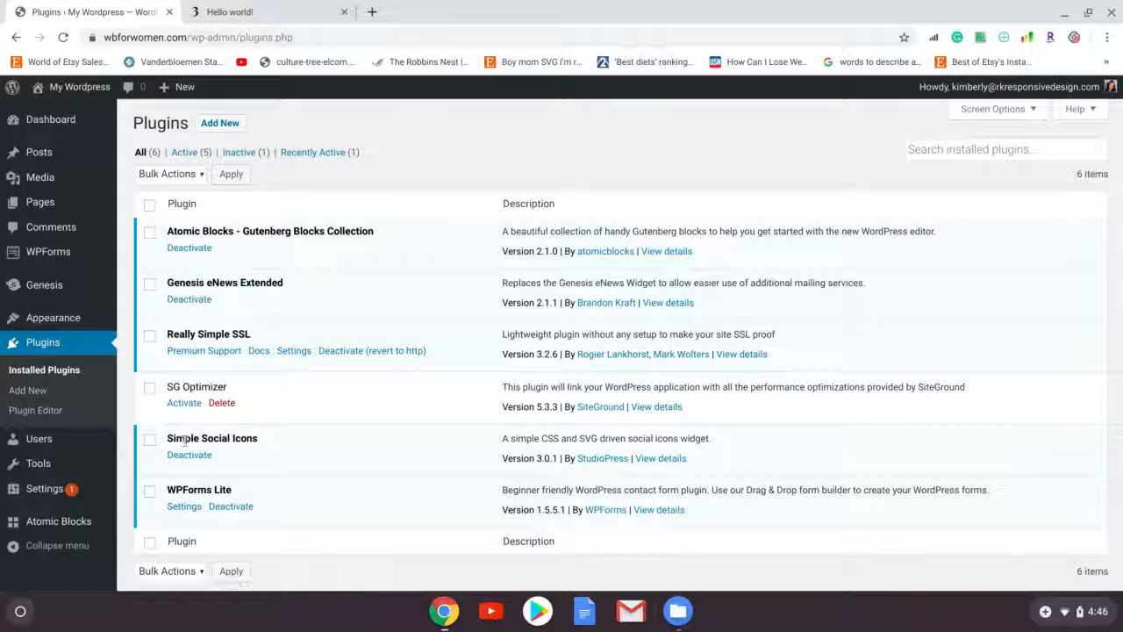
# - Return to the Widgets page and add the Simple Social Icons widget to the Primary Sidebar
pyautogui.moveTo(48, 319)
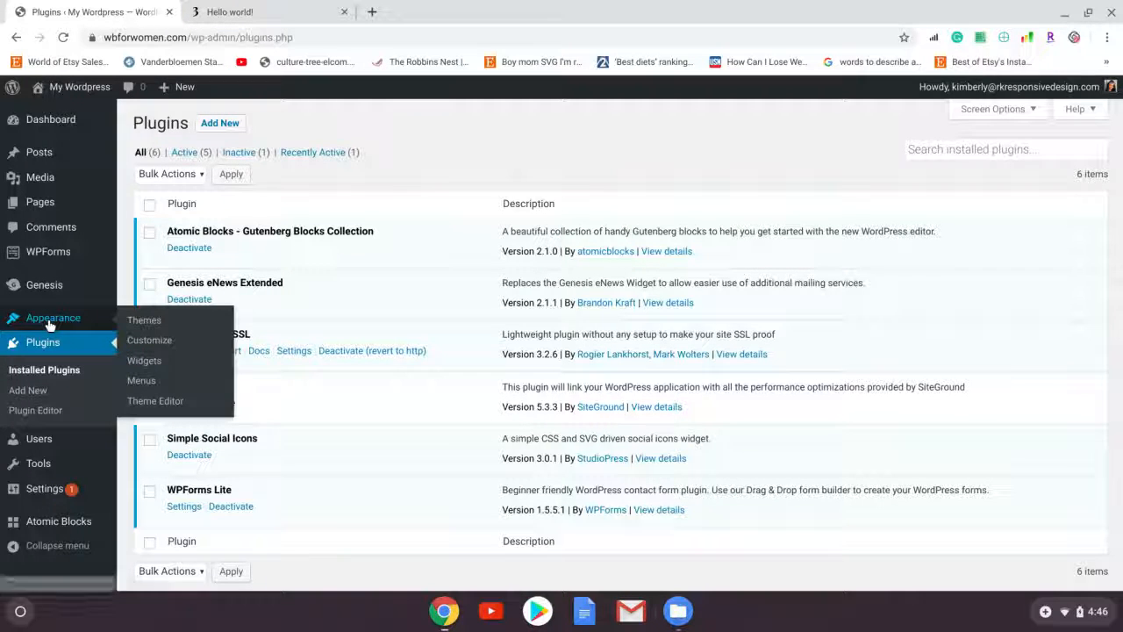
pyautogui.click(155, 364)
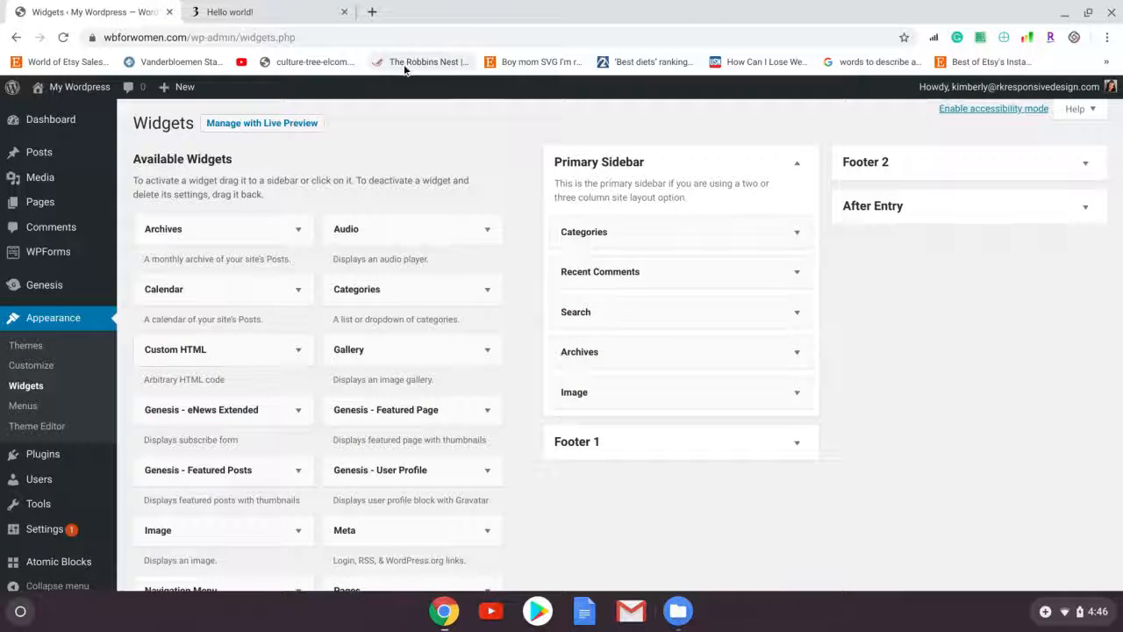
pyautogui.scroll(-2, 402, 130)
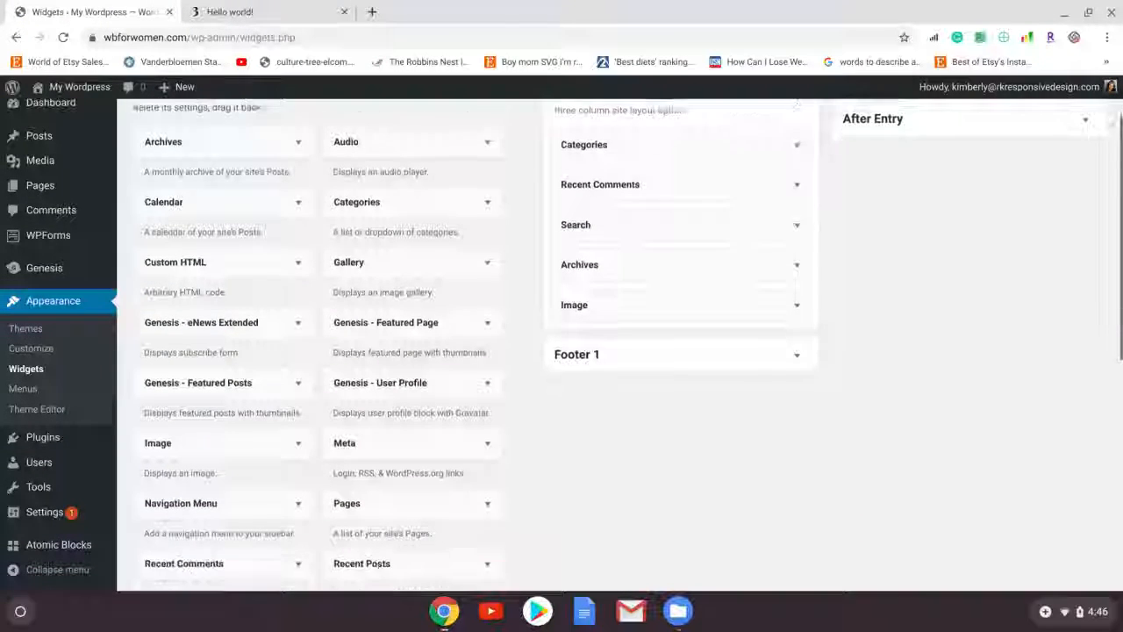
pyautogui.scroll(-5, 562, 344)
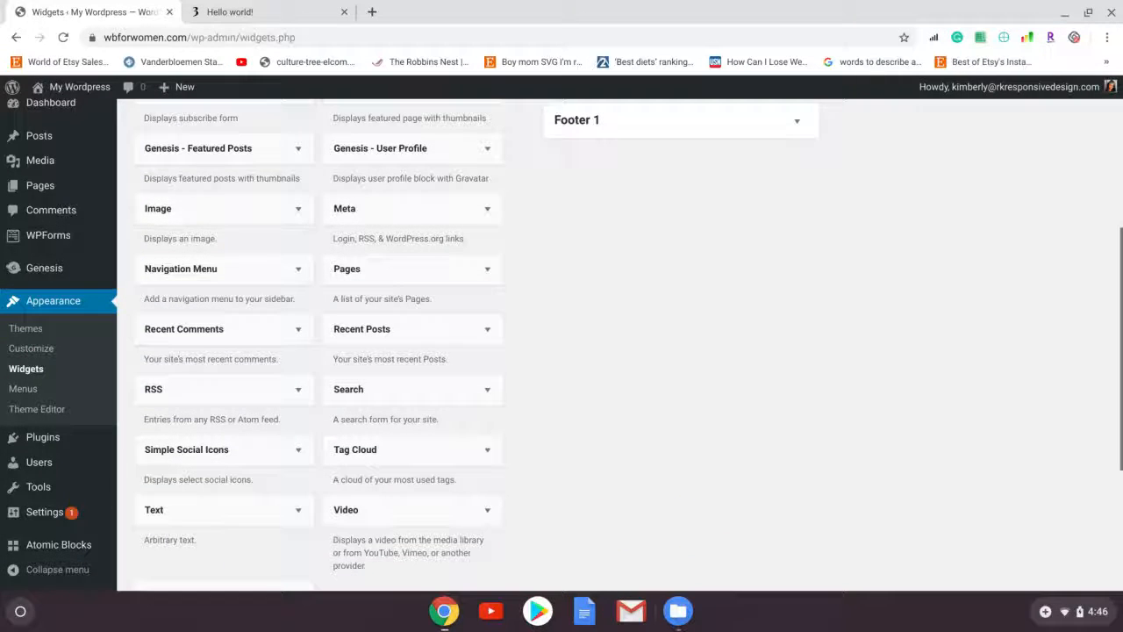
pyautogui.click(299, 451)
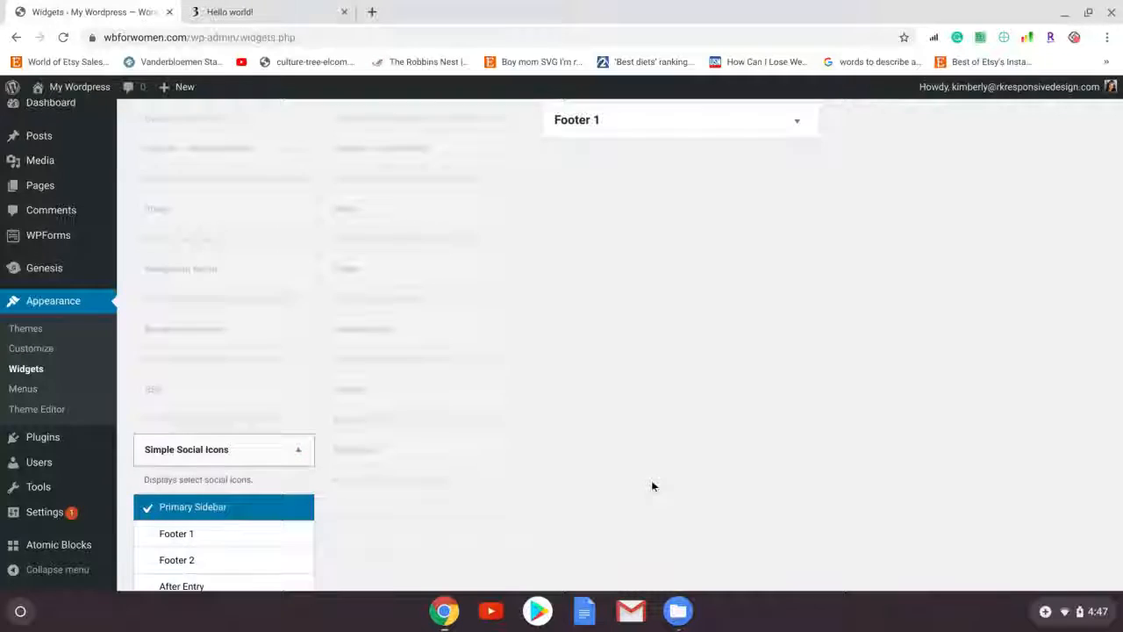
pyautogui.scroll(-2, 651, 485)
pyautogui.click(247, 501)
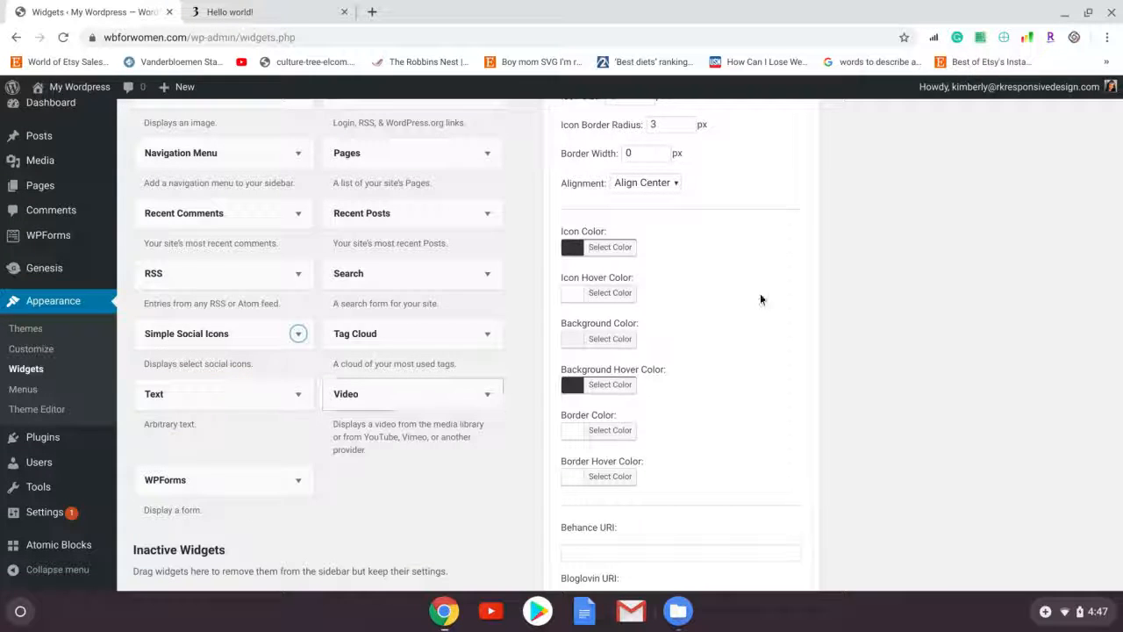
pyautogui.scroll(4, 877, 255)
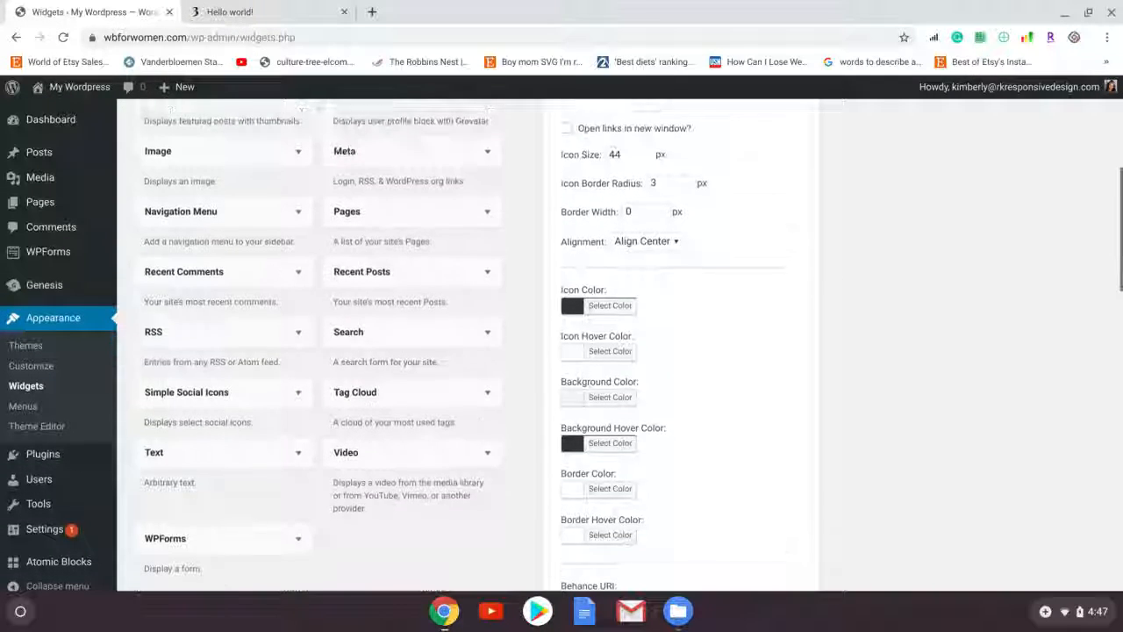
pyautogui.scroll(3, 877, 255)
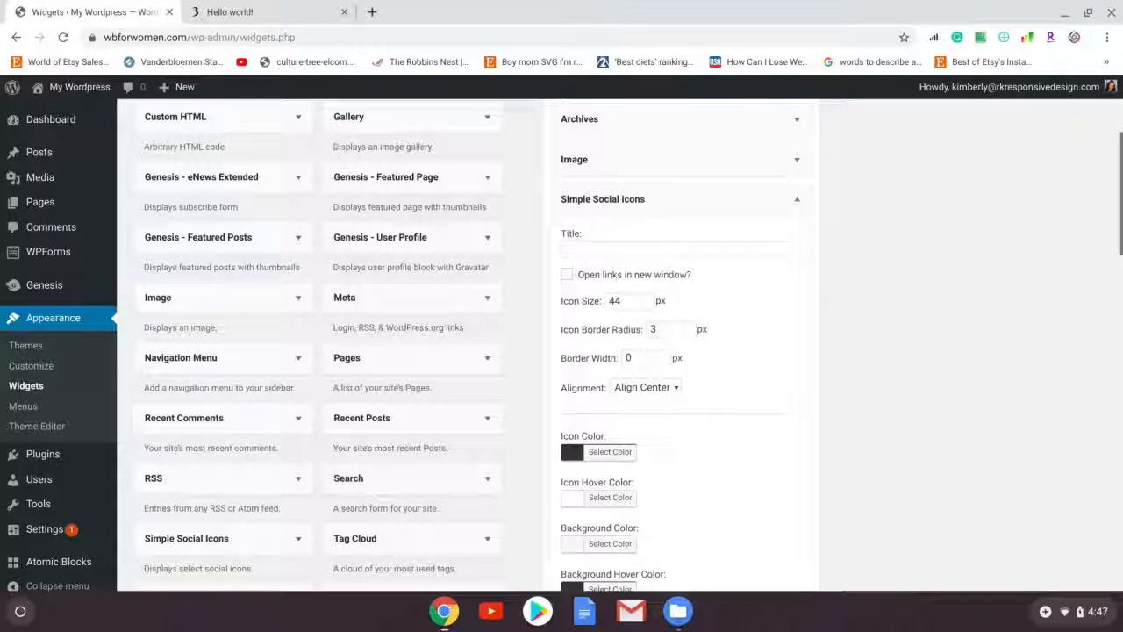
# - Title the Simple Social Icons widget "You Can Also Find Me Here" and set its links to open in a new window
pyautogui.scroll(2, 878, 254)
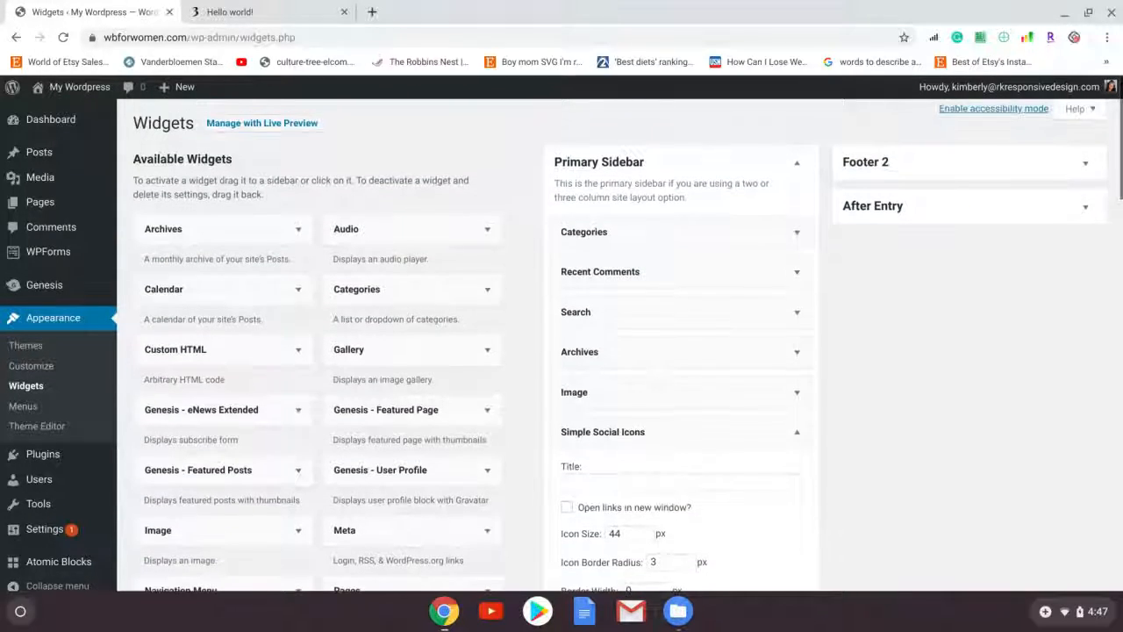
pyautogui.scroll(-1, 878, 254)
pyautogui.scroll(-2, 784, 292)
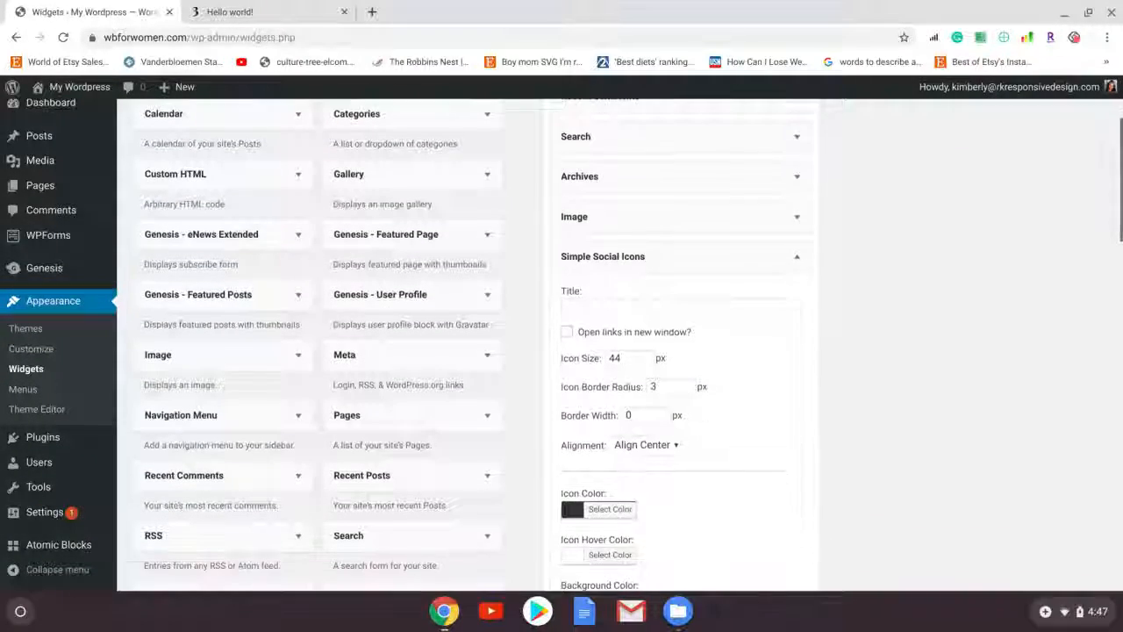
pyautogui.click(721, 309)
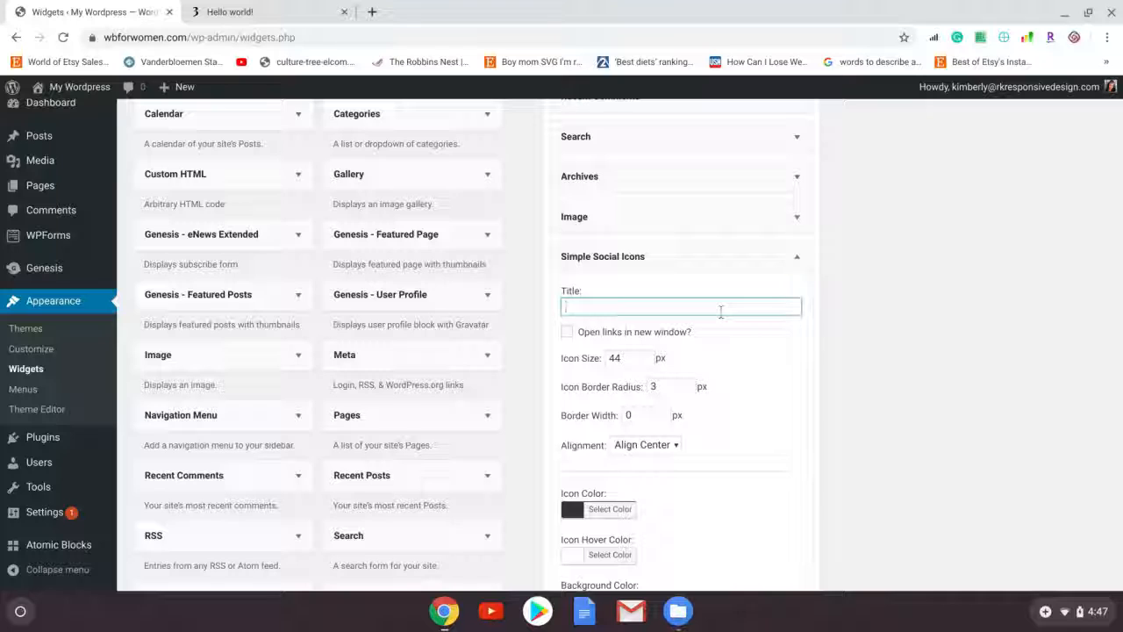
pyautogui.write('Find ')
pyautogui.write('You Can Als')
pyautogui.write('o Find')
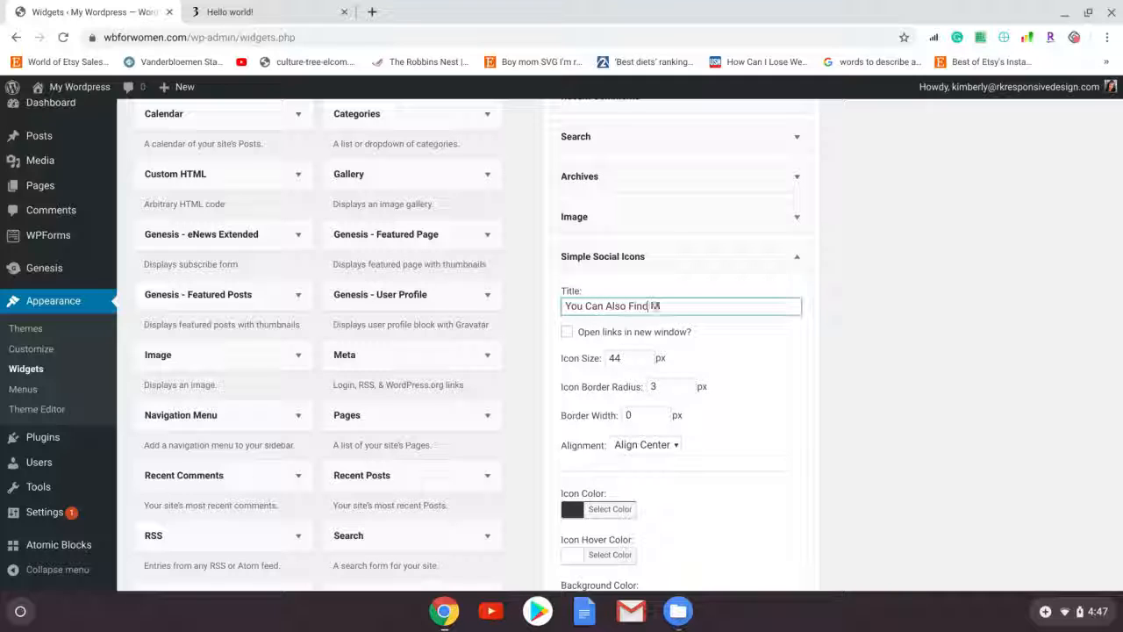
pyautogui.write(' Me Here')
pyautogui.click(567, 332)
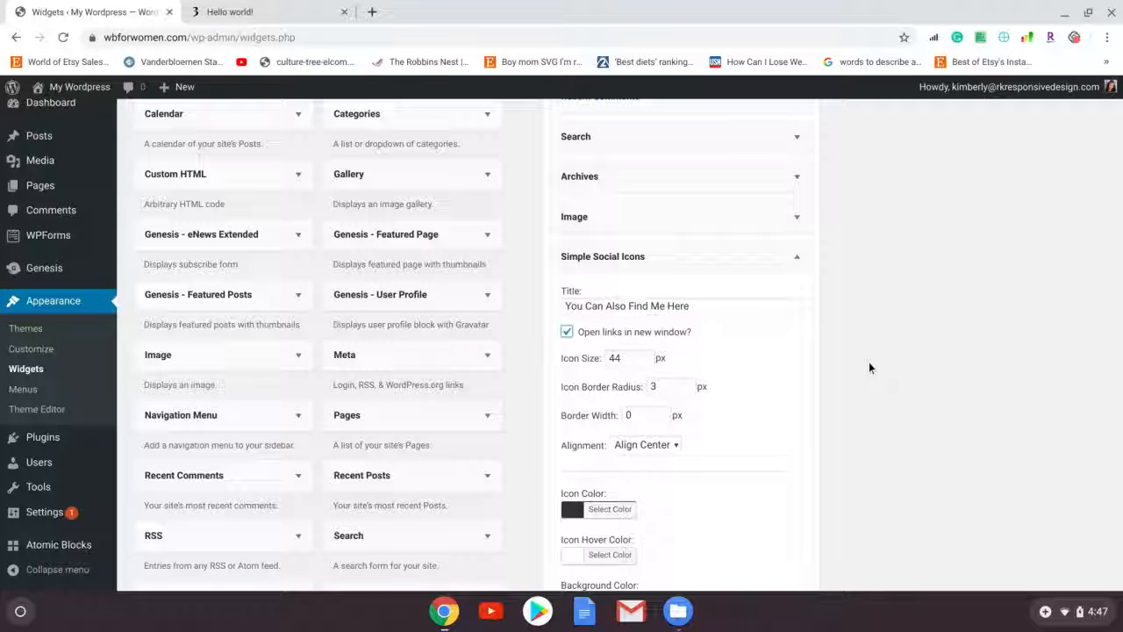
# - Open the site's color customization from the live post and copy the Link Color code #008080
pyautogui.scroll(-3, 869, 366)
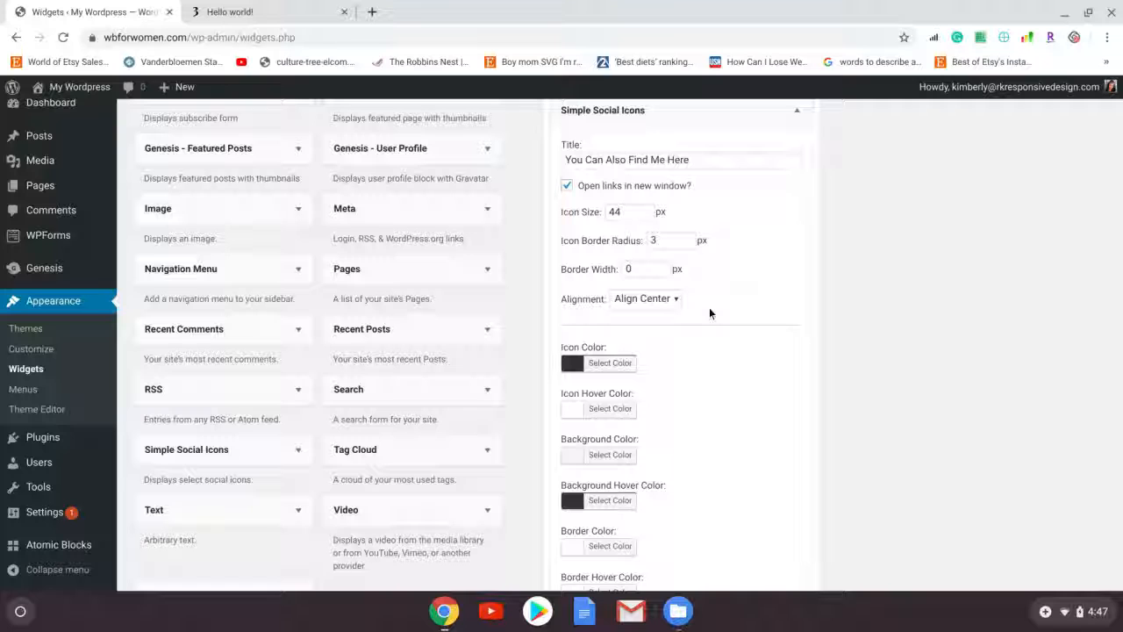
pyautogui.click(273, 15)
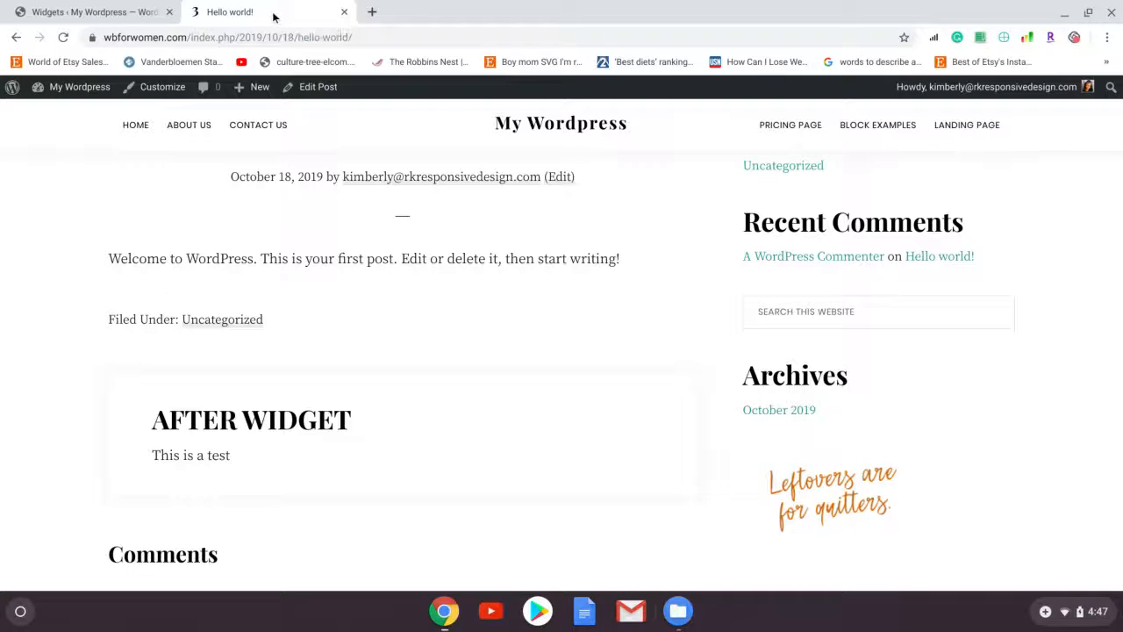
pyautogui.click(164, 89)
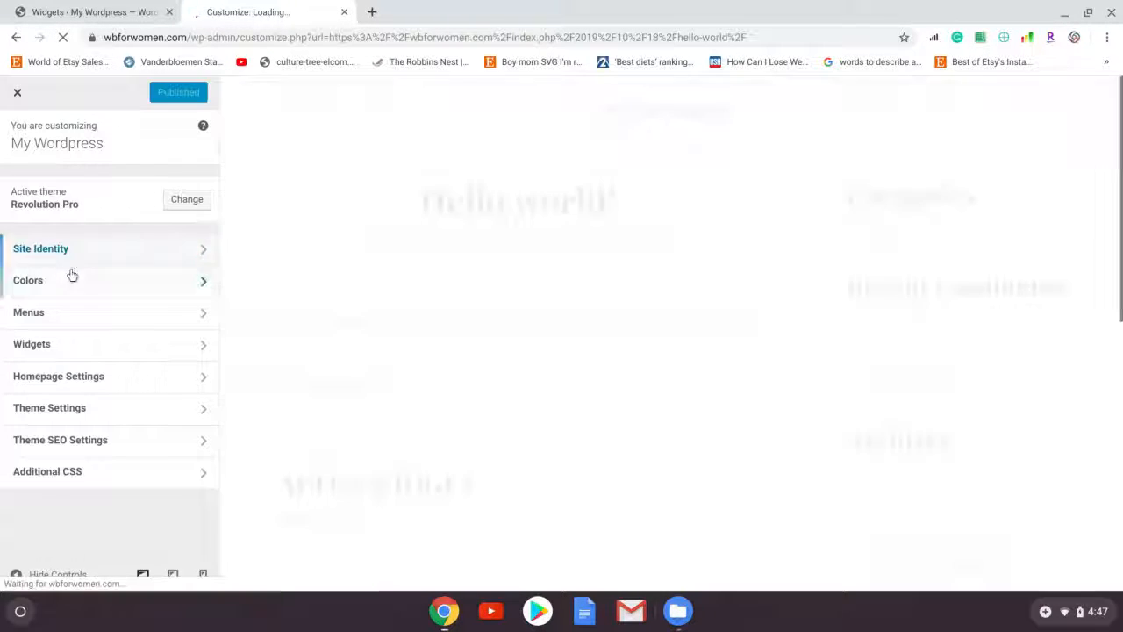
pyautogui.click(65, 281)
pyautogui.click(58, 231)
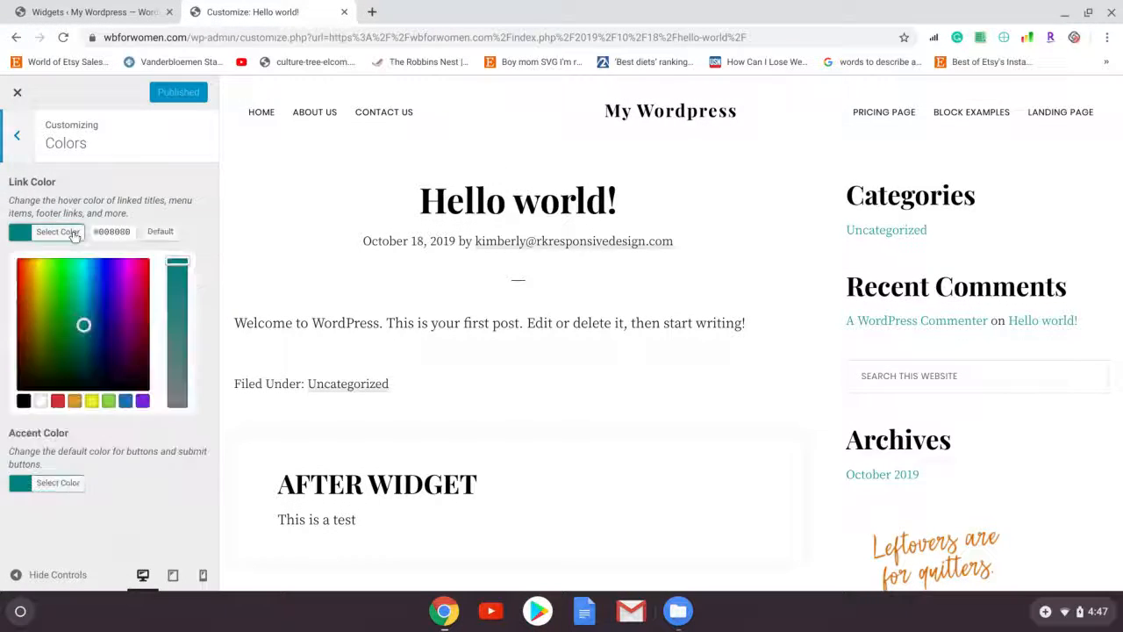
pyautogui.click(129, 229)
pyautogui.hotkey('ctrl', 'c')
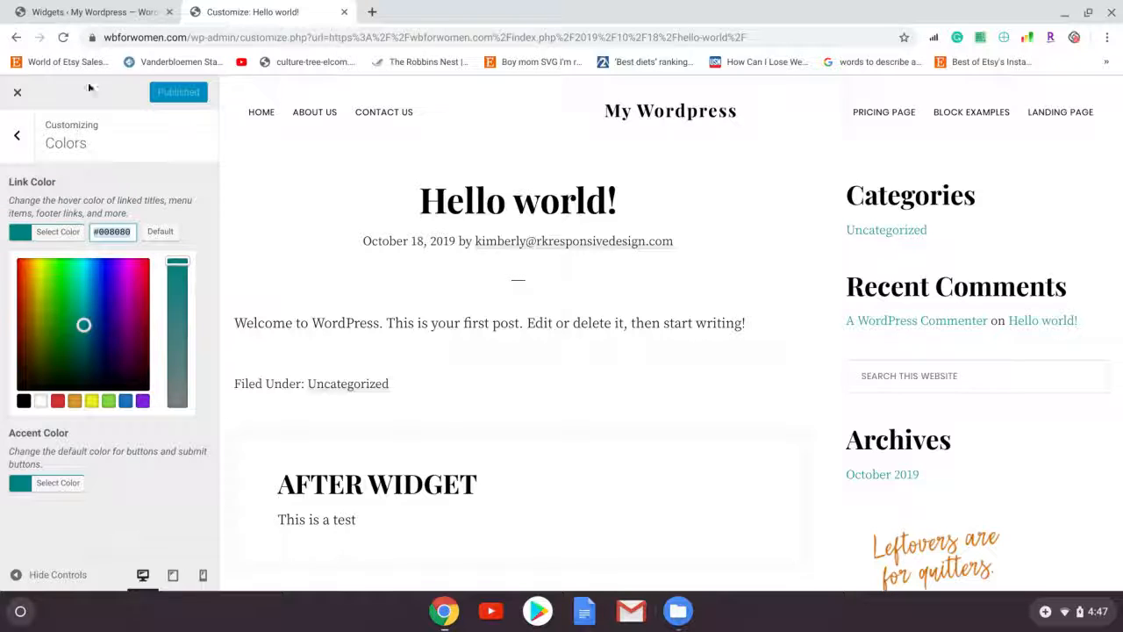
# - Return to the Widgets page and set the Simple Social Icons widget's Icon Color to the copied #008080
pyautogui.click(79, 11)
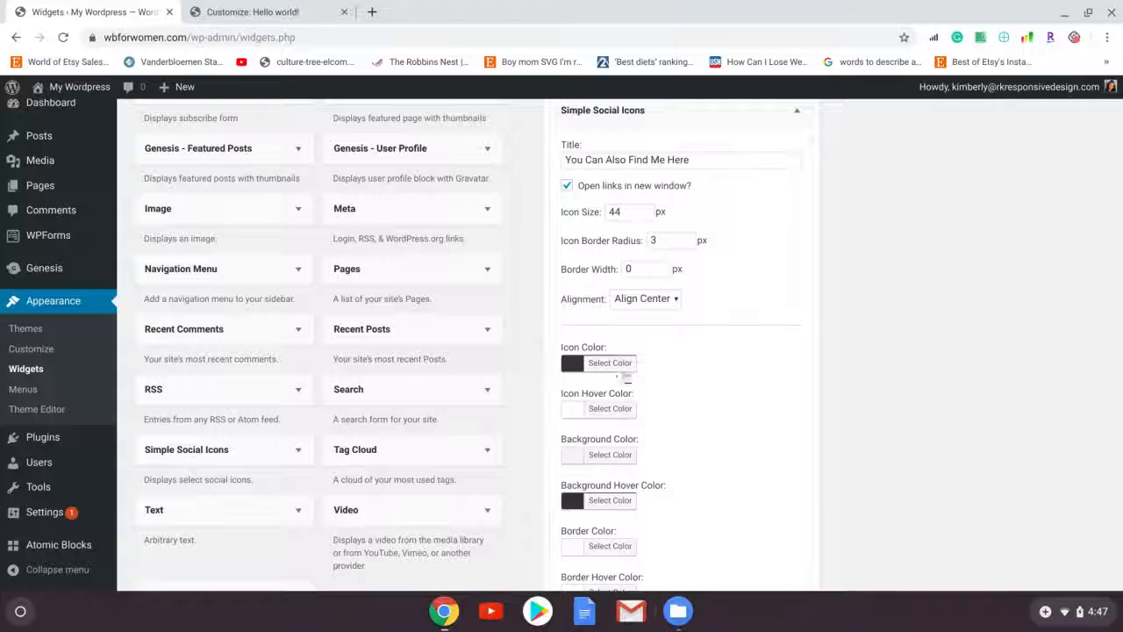
pyautogui.click(625, 364)
pyautogui.click(682, 364)
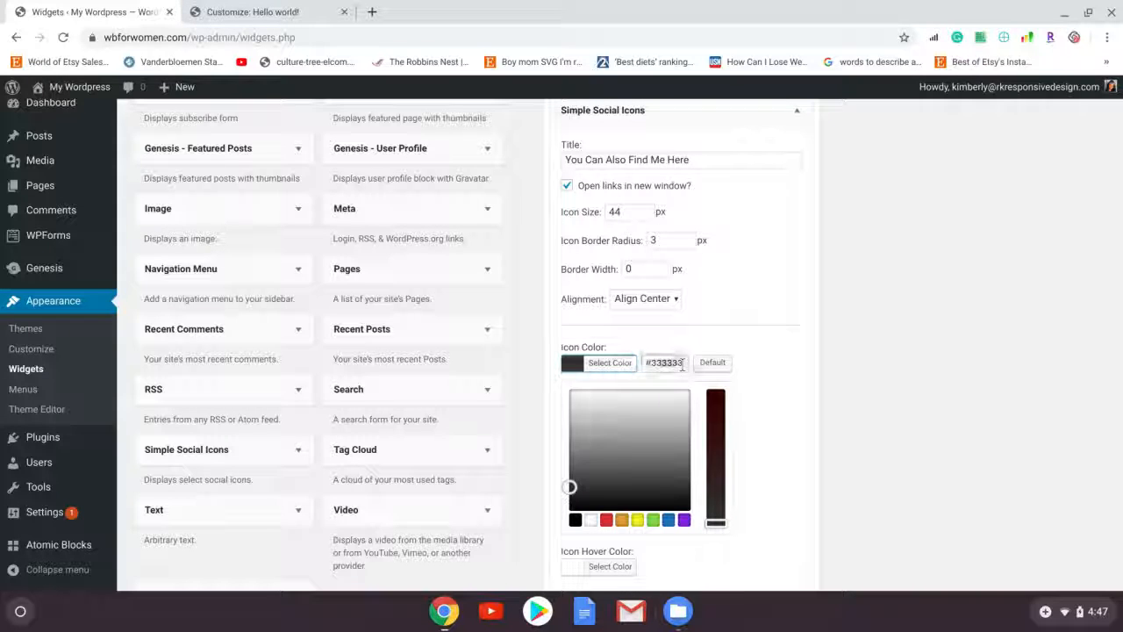
pyautogui.click(682, 364)
pyautogui.hotkey('ctrl', 'v')
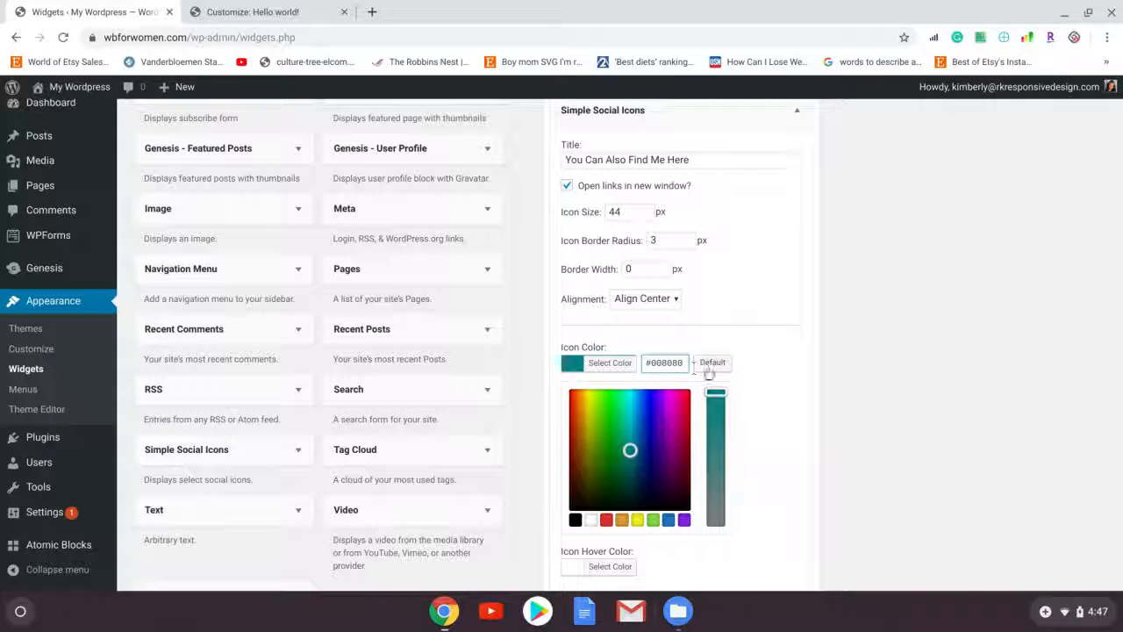
pyautogui.click(790, 371)
# - Set the social icons' Background Hover Color to the copied #008080
pyautogui.scroll(-1, 722, 219)
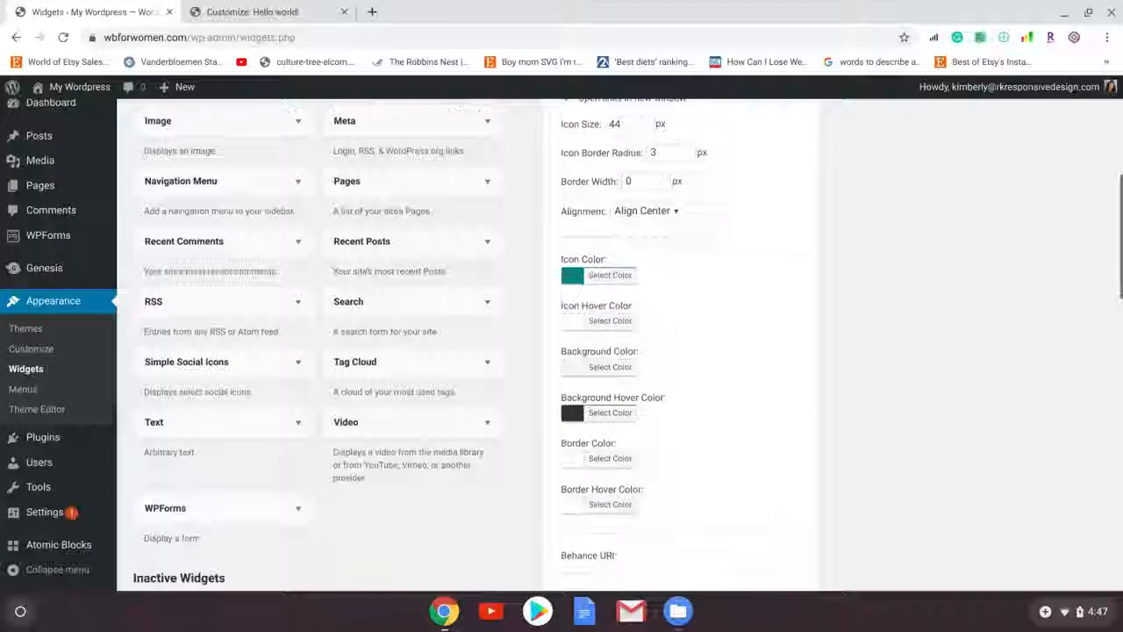
pyautogui.click(626, 413)
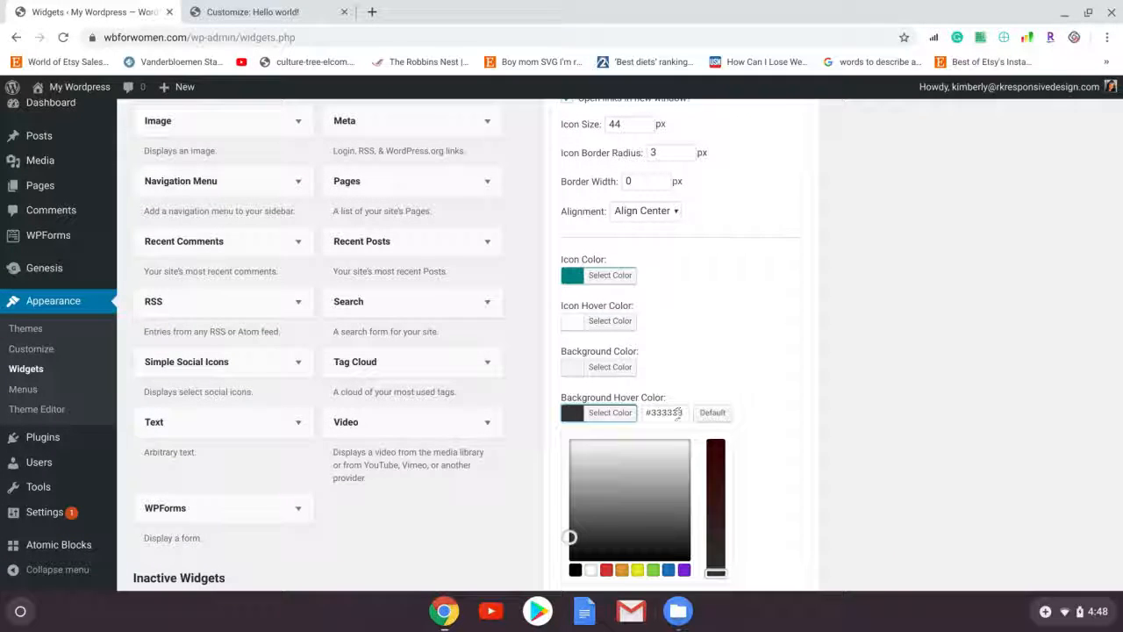
pyautogui.tripleClick(667, 412)
pyautogui.hotkey('ctrl', 'v')
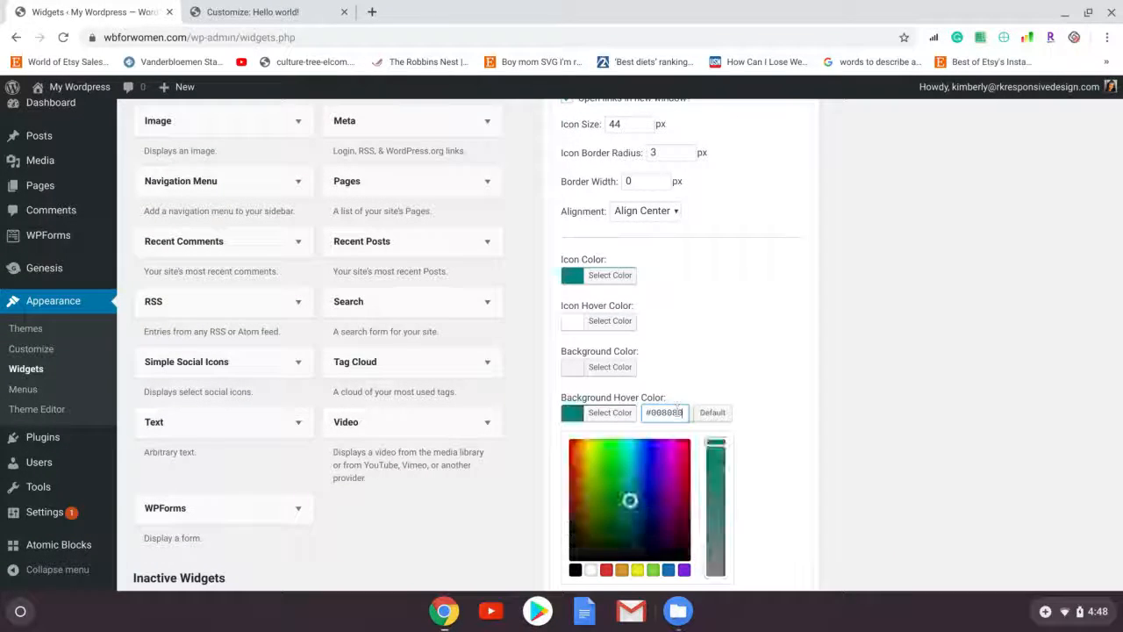
pyautogui.click(772, 429)
# - Enter "filler" as the Facebook URI of the Simple Social Icons widget
pyautogui.scroll(-2, 772, 429)
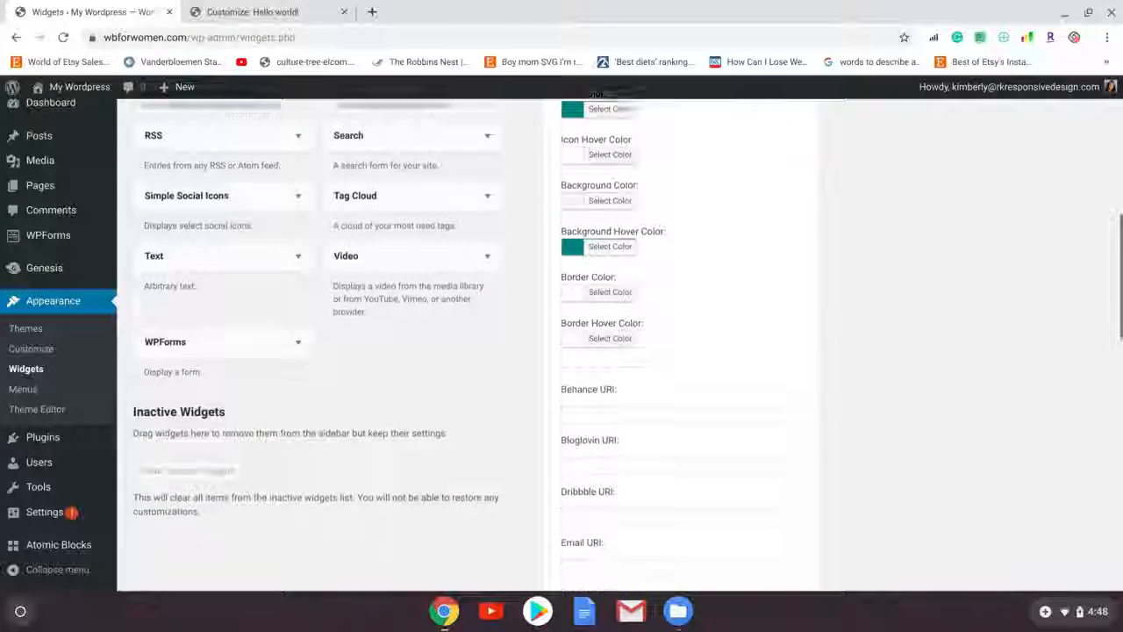
pyautogui.scroll(-3, 456, 342)
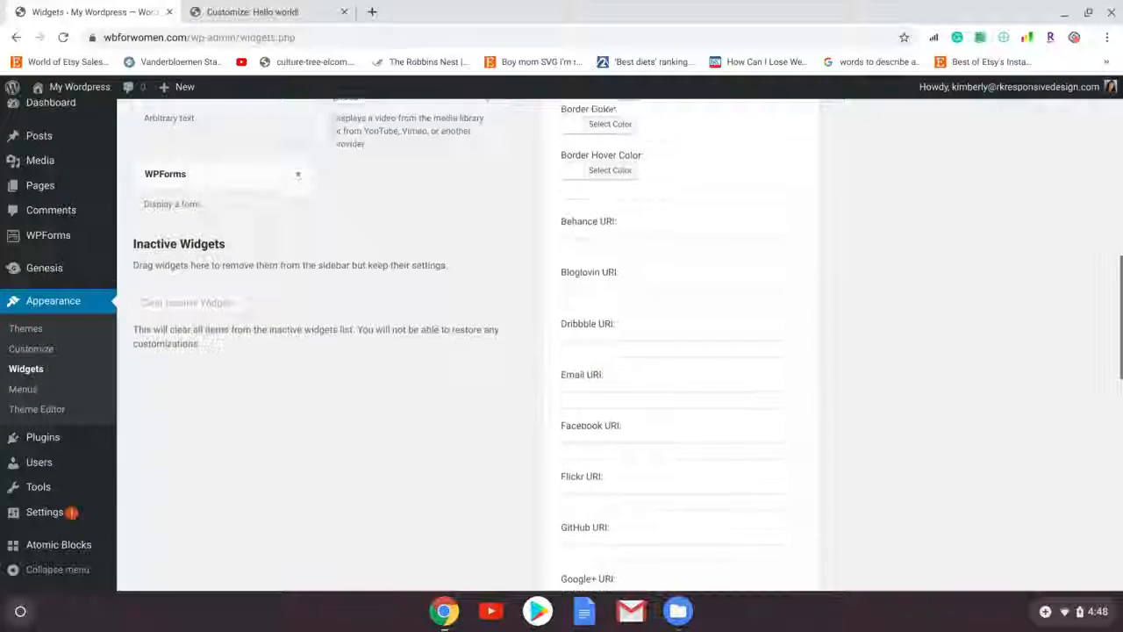
pyautogui.scroll(-1, 456, 342)
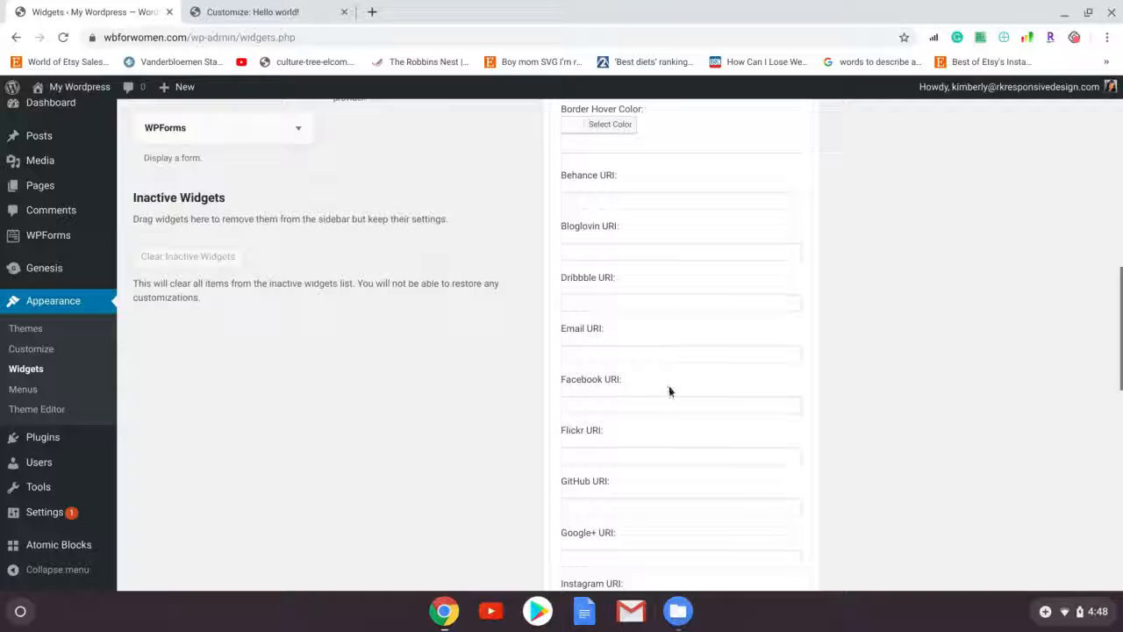
pyautogui.click(595, 405)
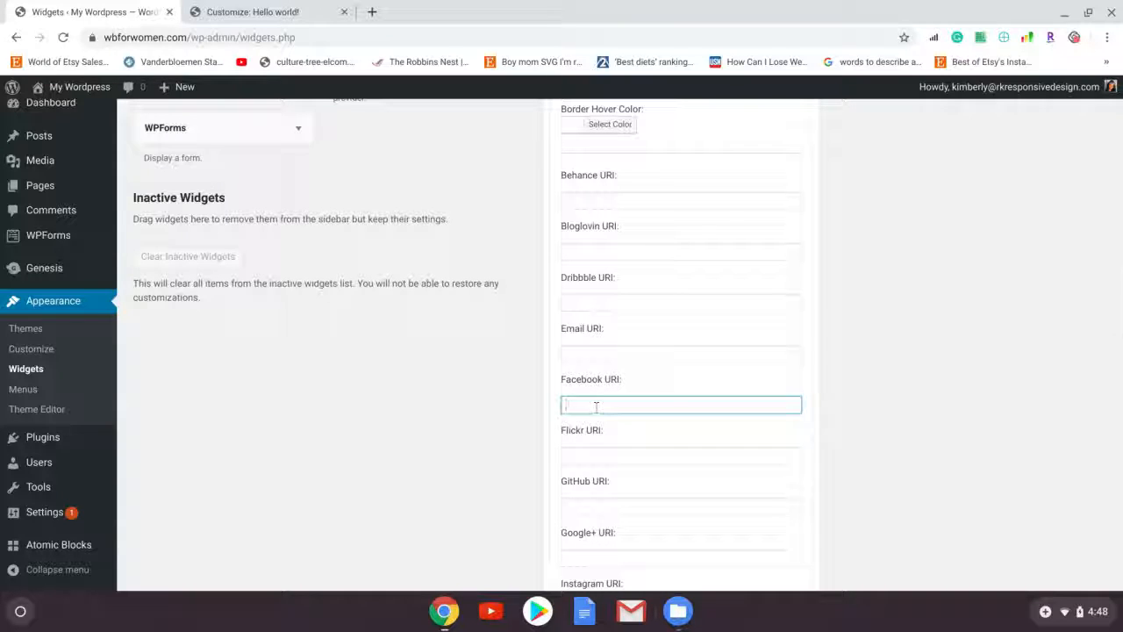
pyautogui.write('file')
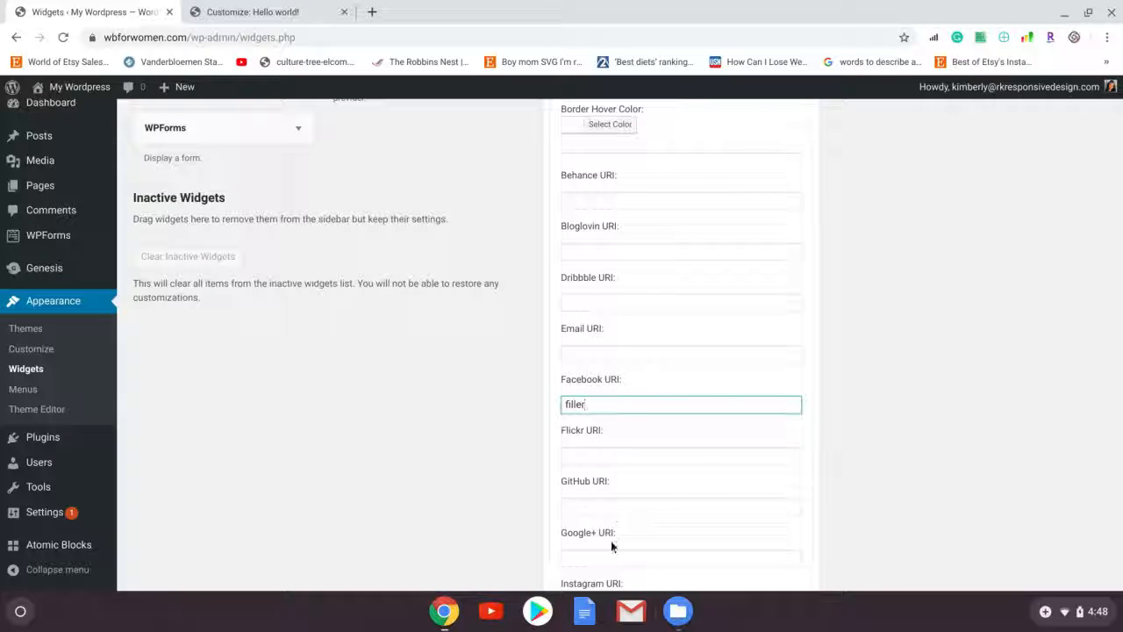
# - Enter "filler" as the Instagram URI and save the Simple Social Icons widget
pyautogui.click(607, 571)
pyautogui.scroll(-1, 607, 572)
pyautogui.scroll(-2, 605, 572)
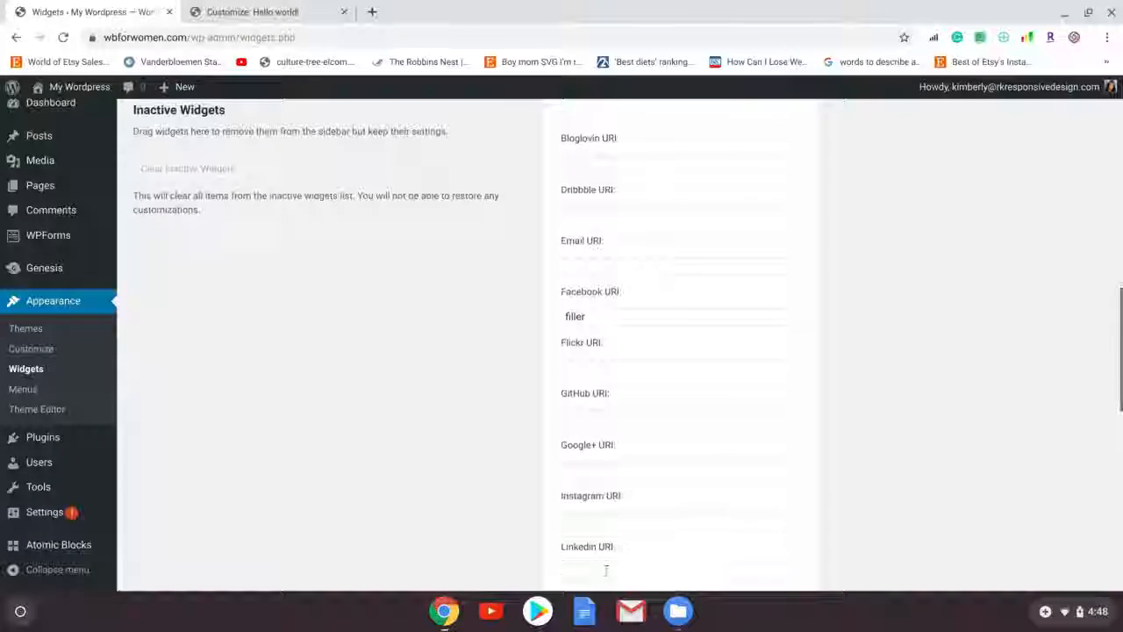
pyautogui.click(600, 522)
pyautogui.write('filler')
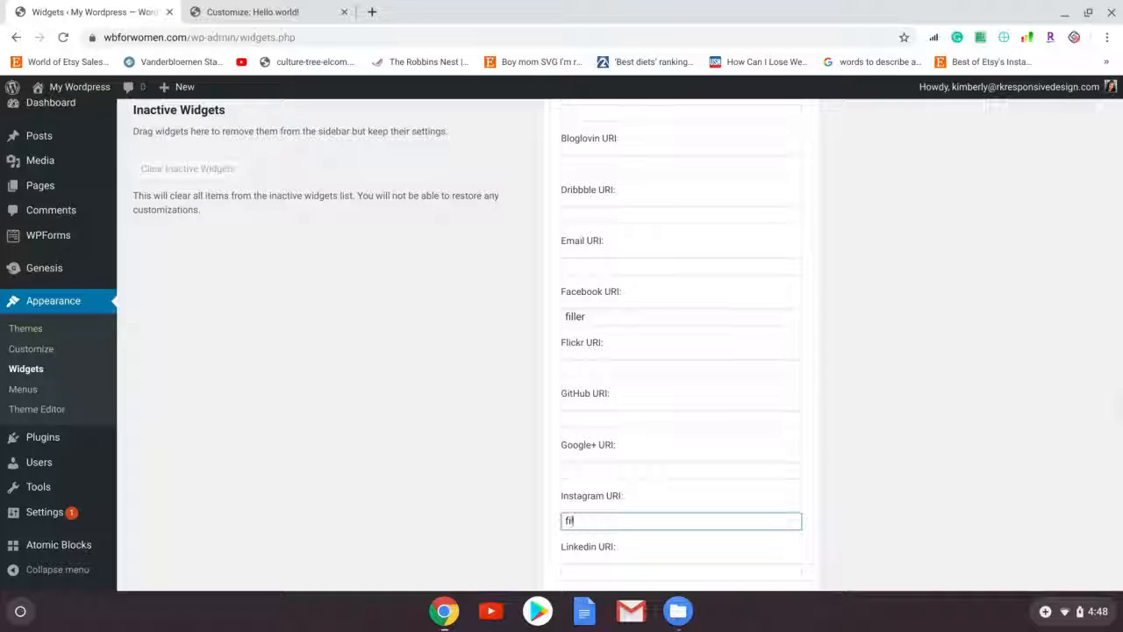
pyautogui.click(808, 553)
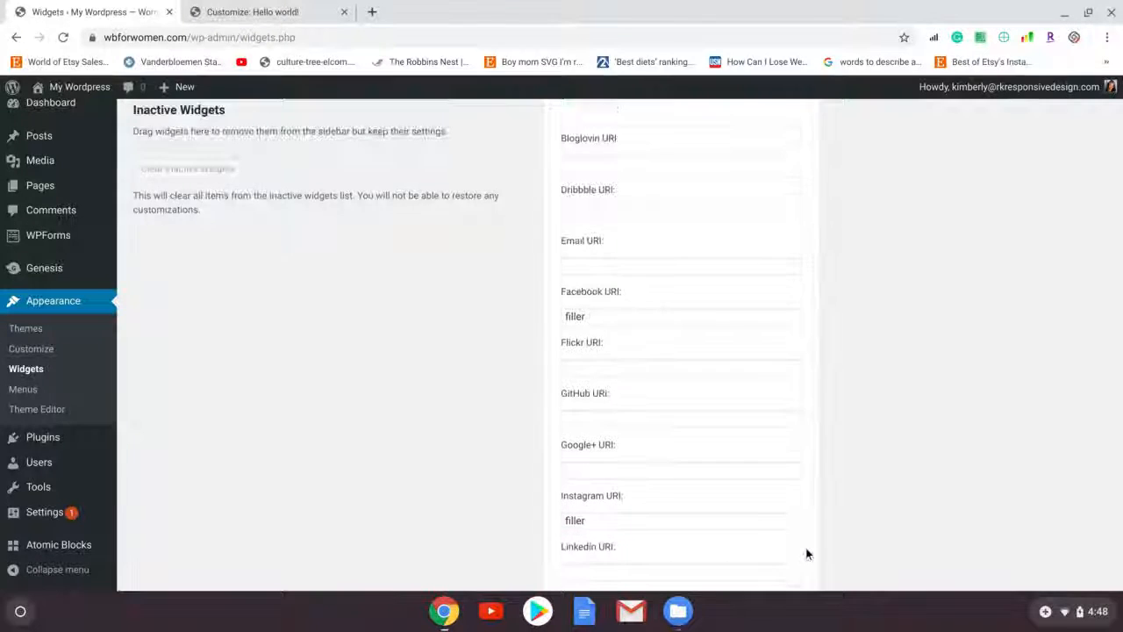
pyautogui.scroll(-4, 808, 553)
pyautogui.scroll(-6, 808, 553)
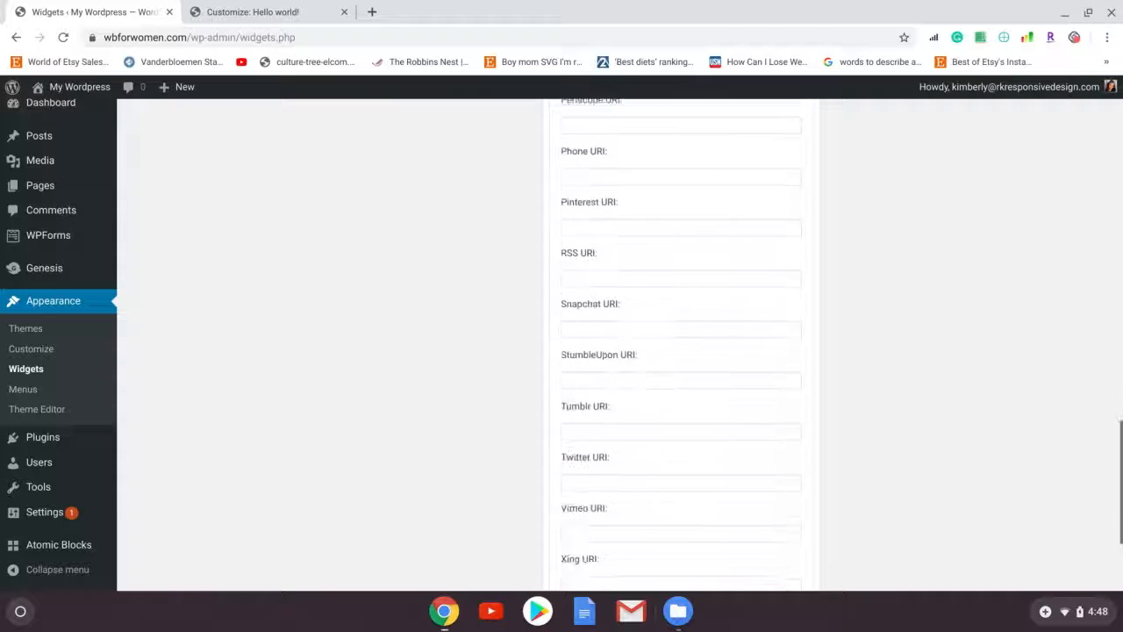
pyautogui.click(792, 474)
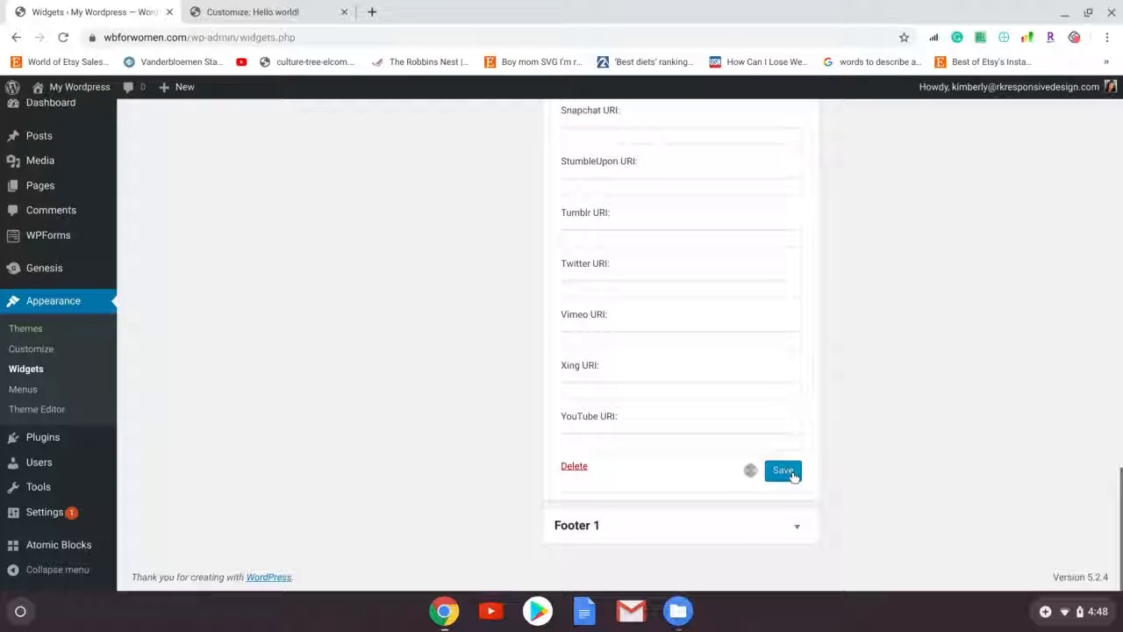
# - Close the theme customization, reload the live "Hello world!" post and check the social icons in its sidebar
pyautogui.click(283, 18)
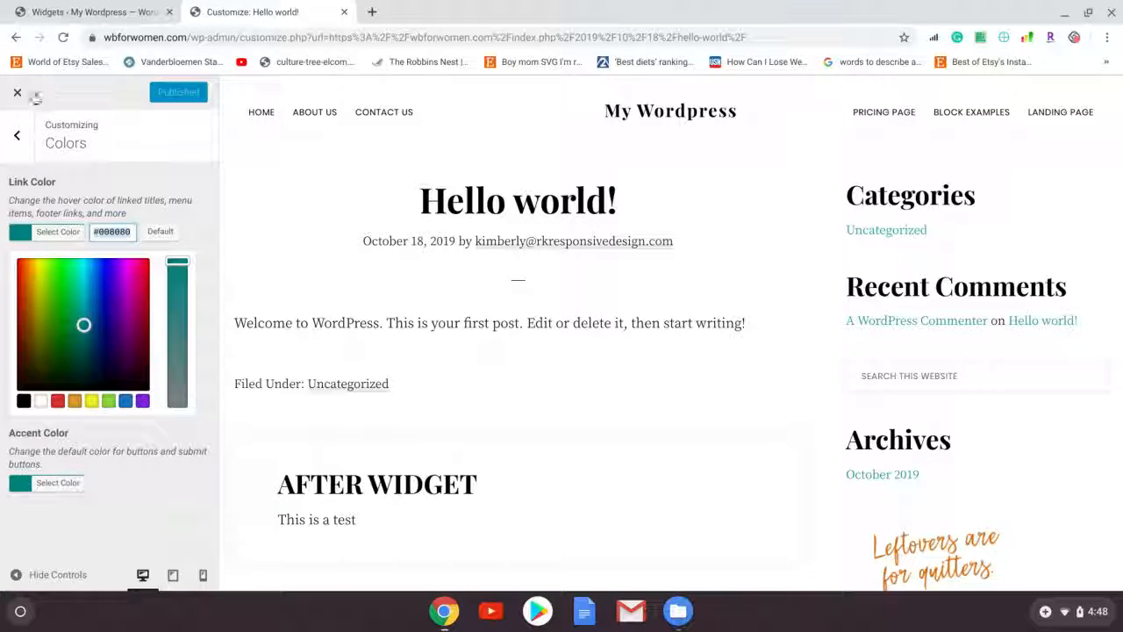
pyautogui.click(18, 92)
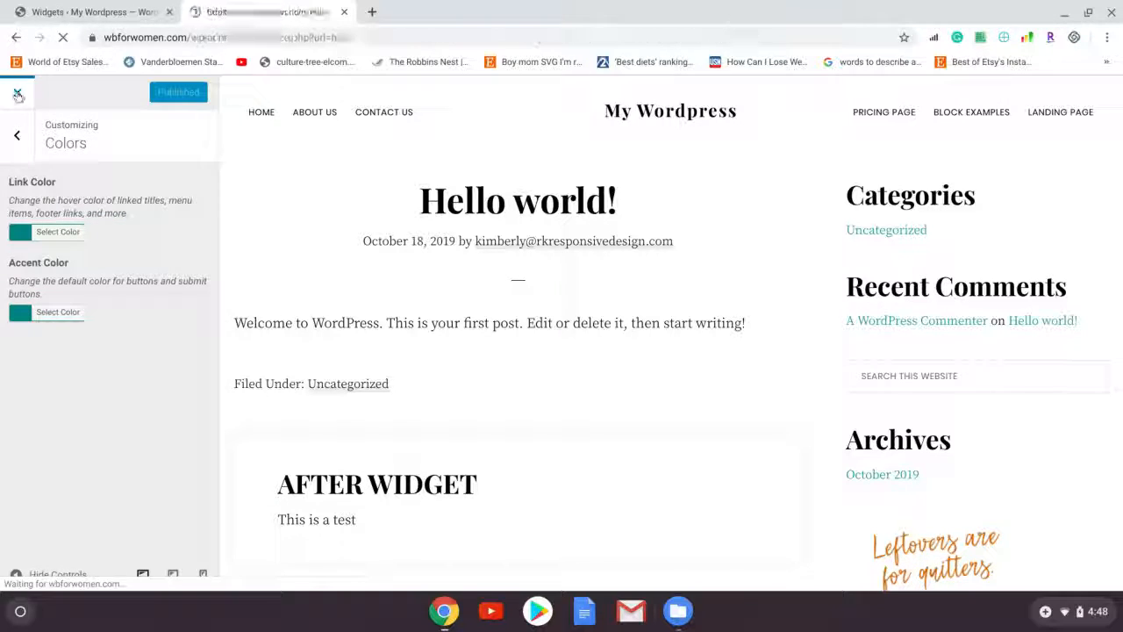
pyautogui.click(66, 111)
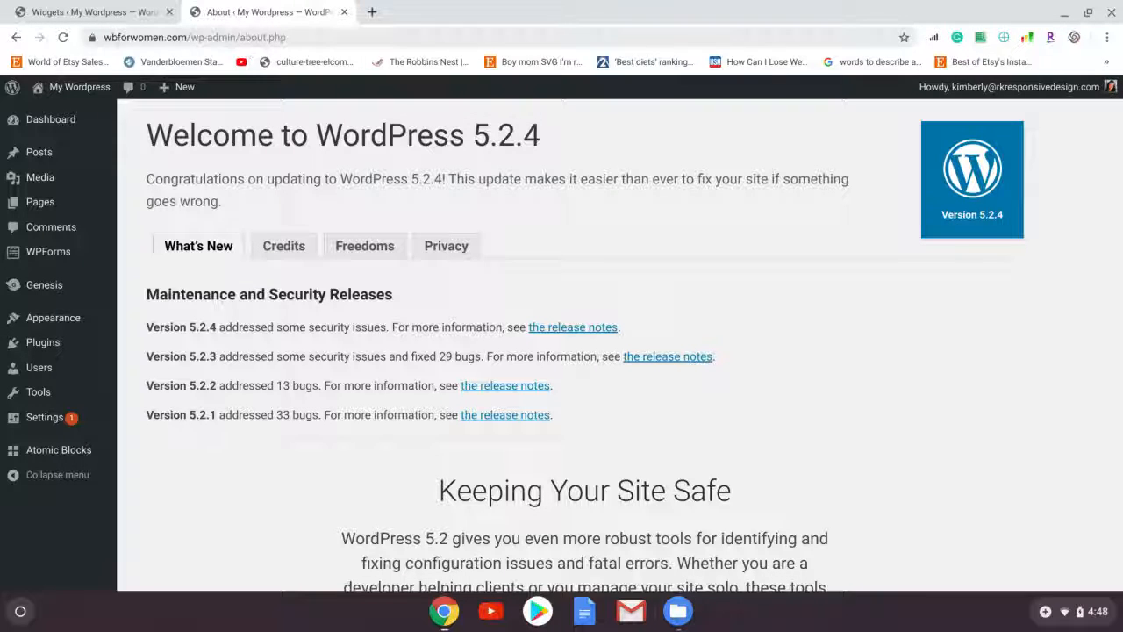
pyautogui.click(17, 38)
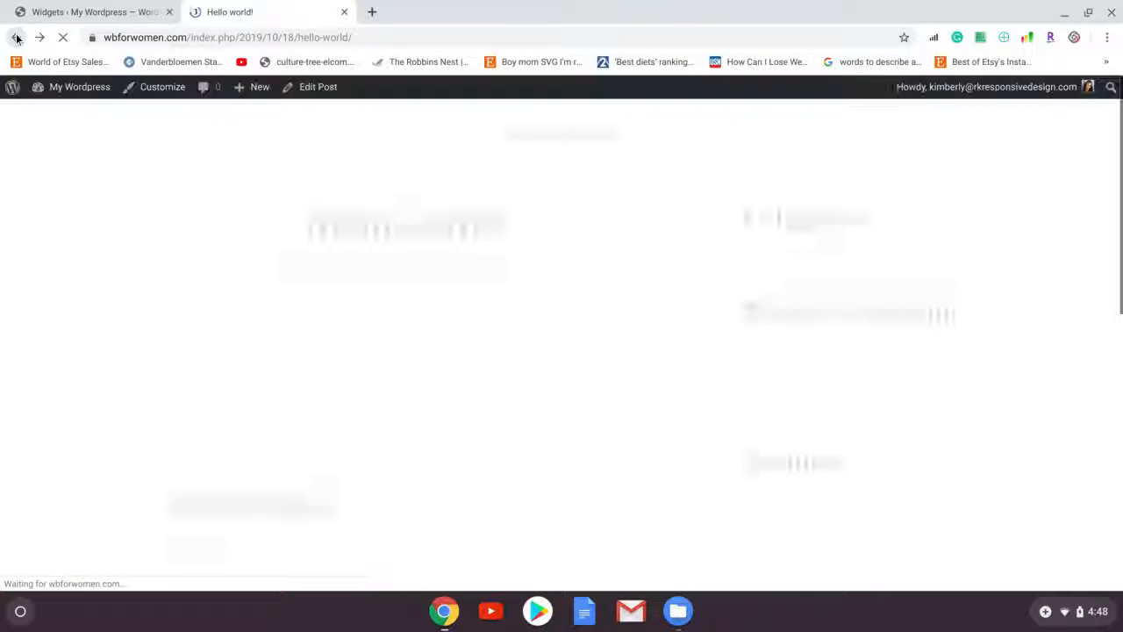
pyautogui.click(399, 39)
pyautogui.press('Return')
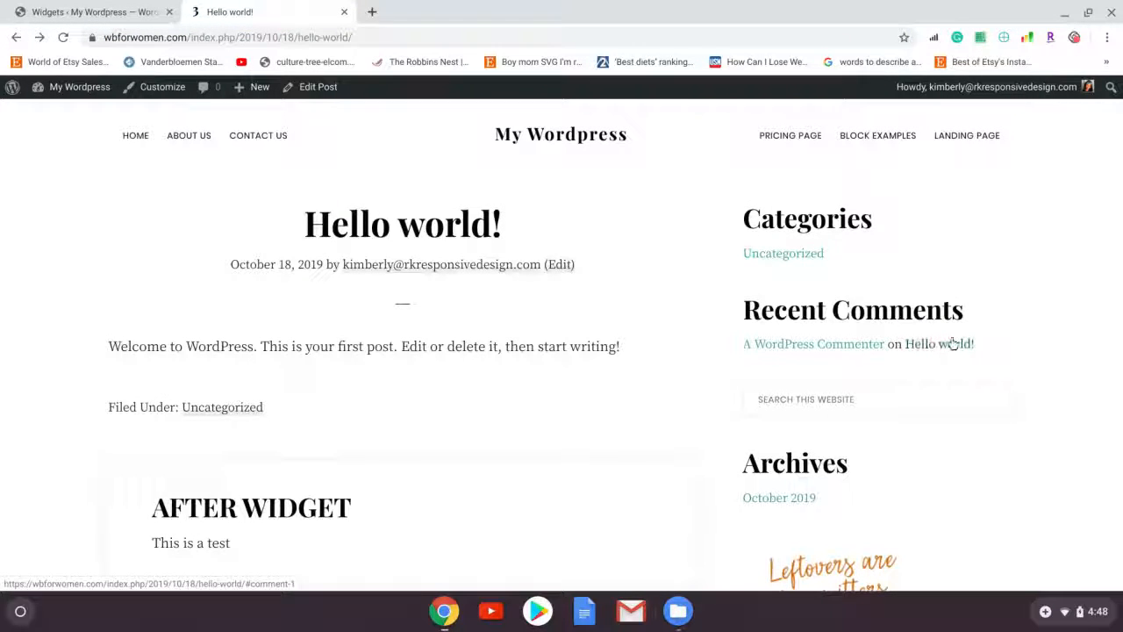
pyautogui.scroll(-4, 1046, 368)
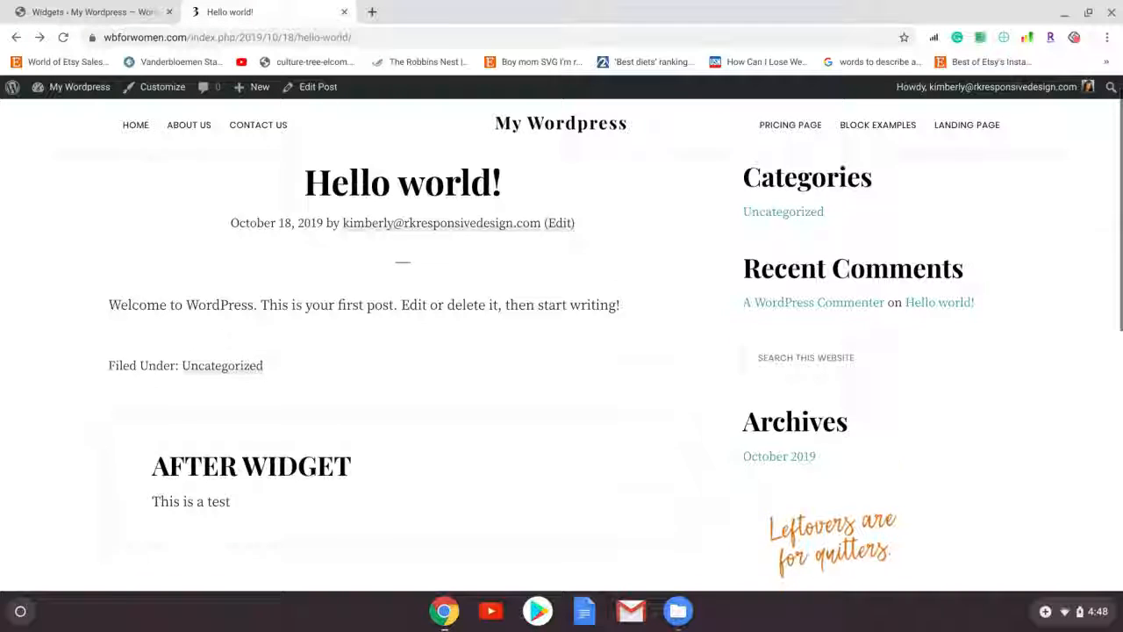
pyautogui.scroll(-3, 904, 368)
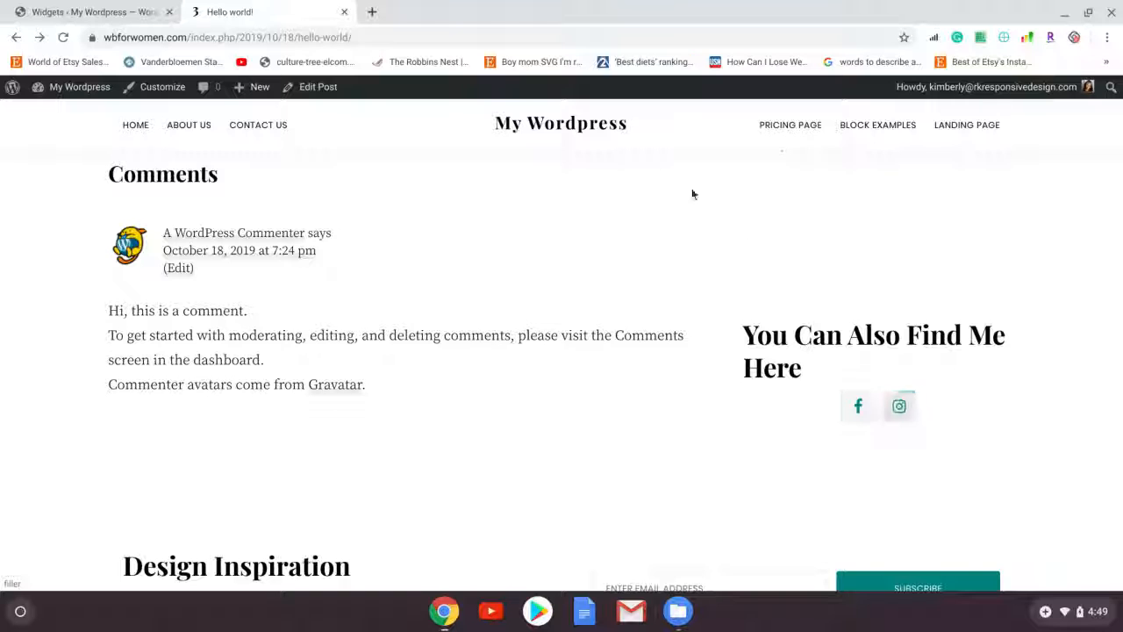
# - Return to the Widgets page and collapse the Simple Social Icons widget in the Primary Sidebar
pyautogui.click(128, 13)
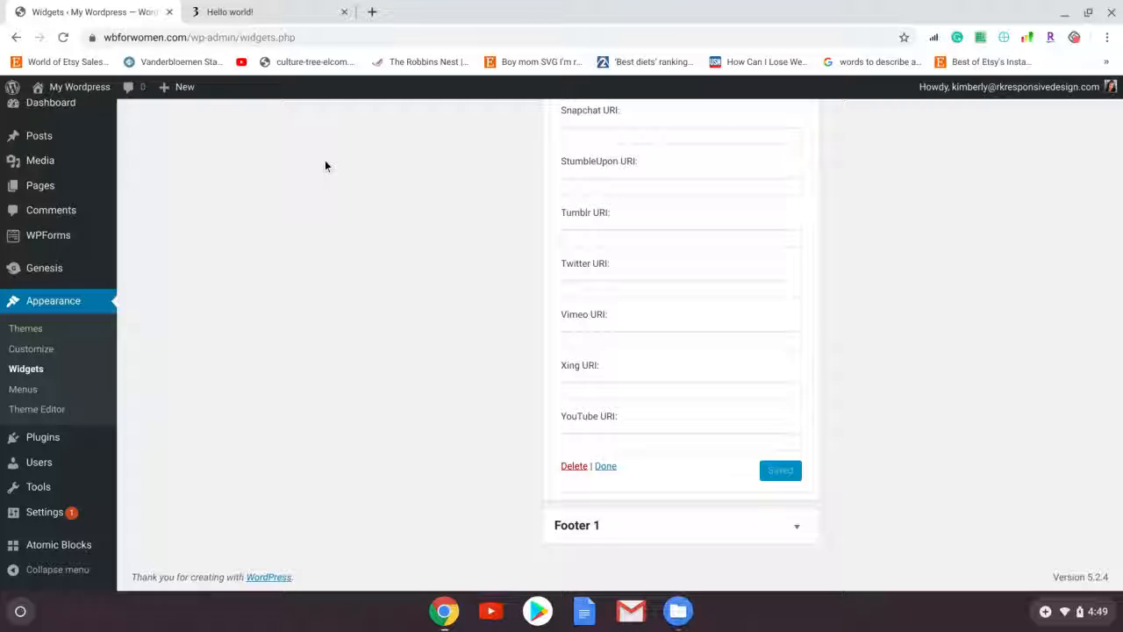
pyautogui.scroll(4, 325, 165)
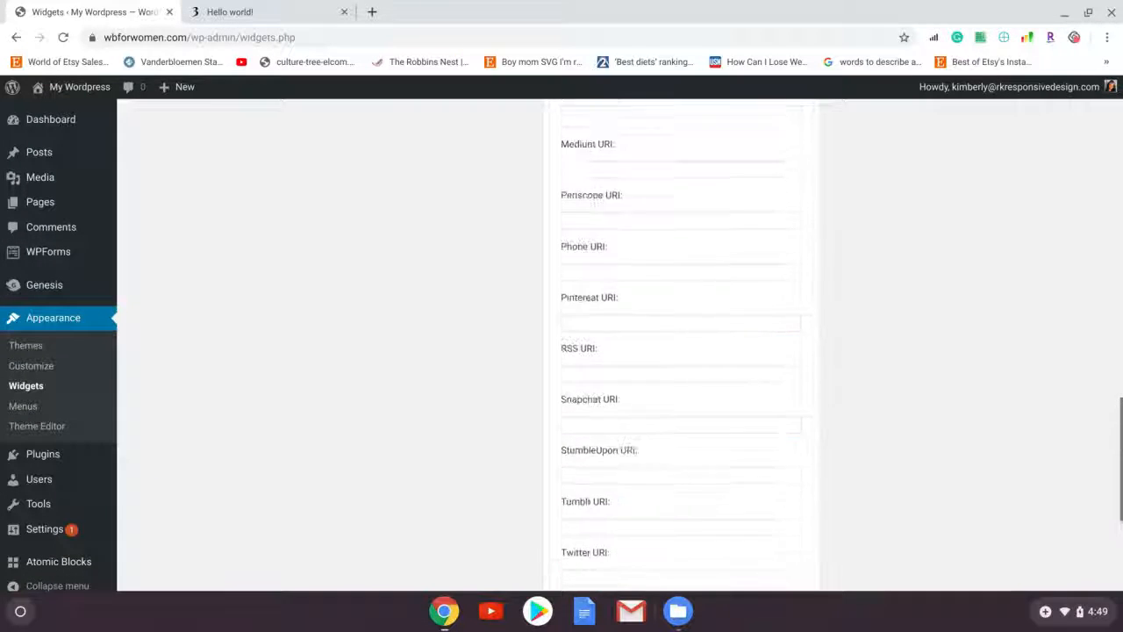
pyautogui.scroll(10, 561, 342)
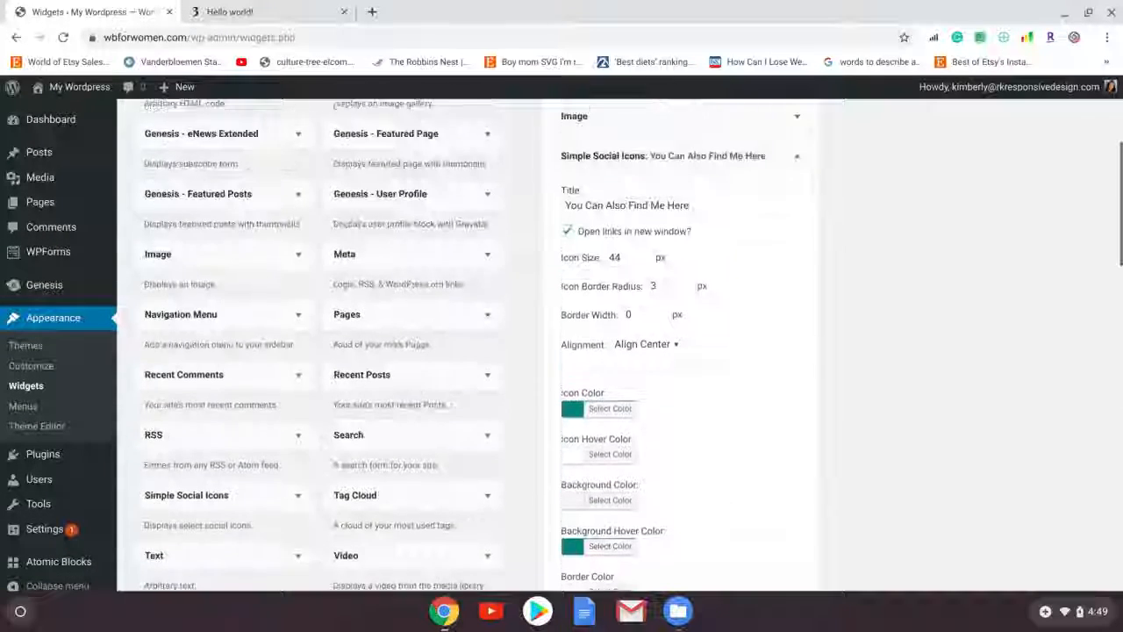
pyautogui.scroll(3, 562, 342)
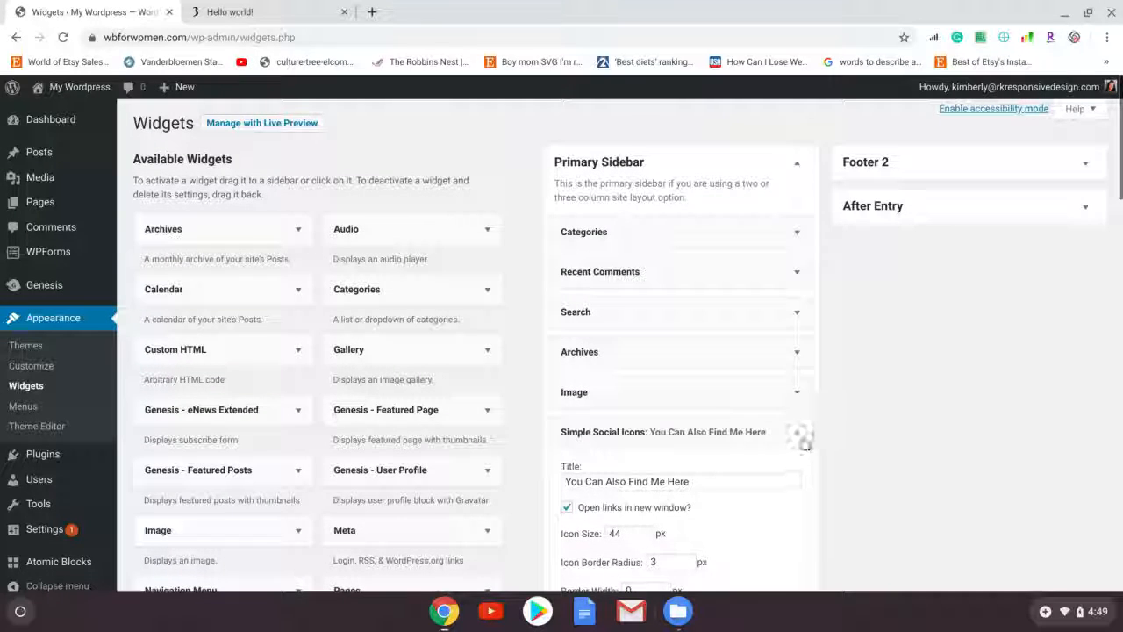
pyautogui.click(797, 433)
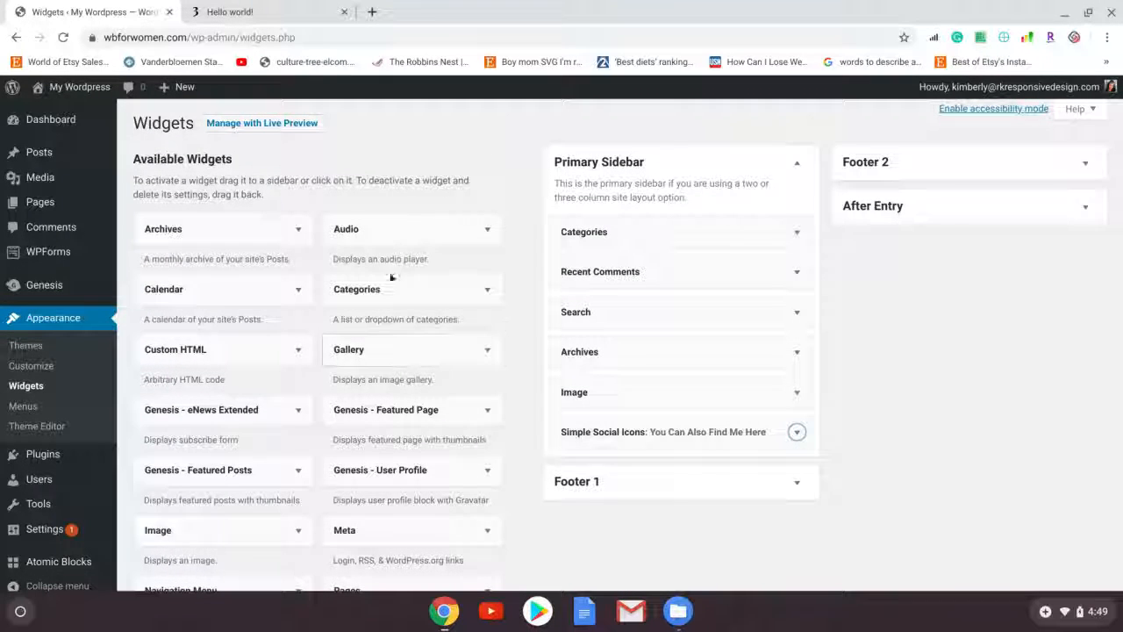